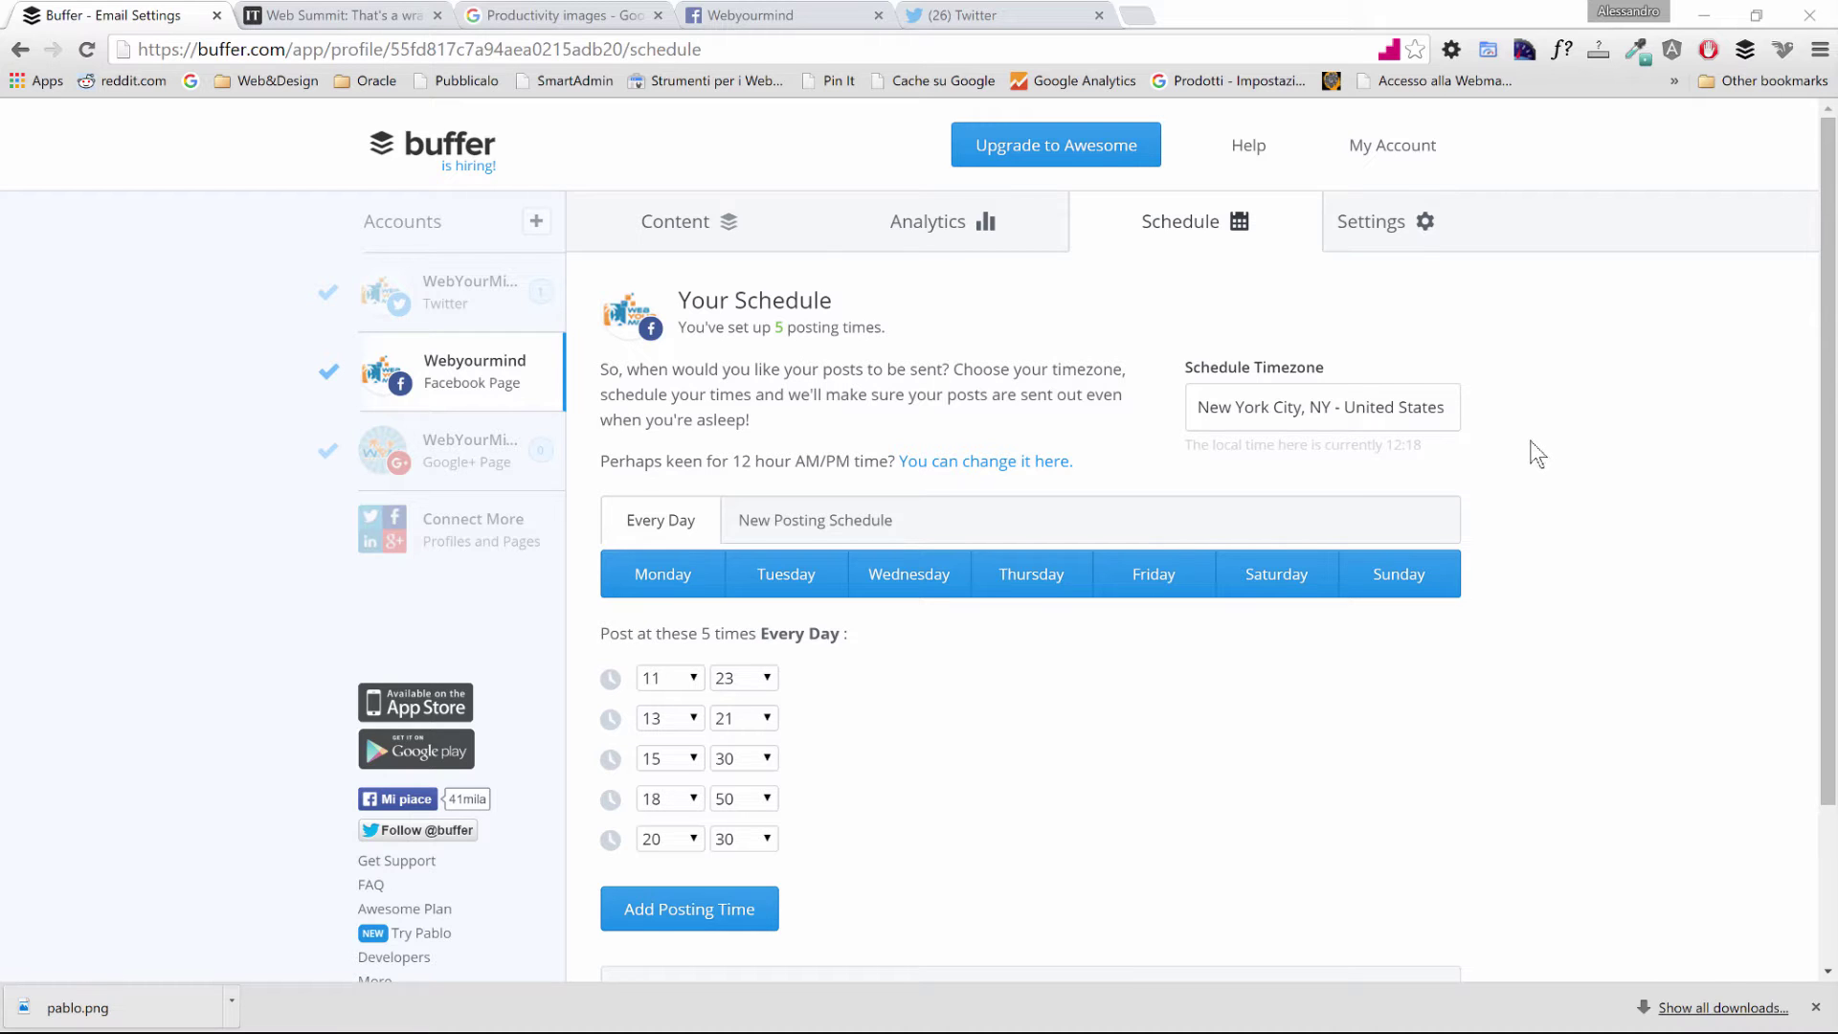
Return to the Irish Times 'Web Summit: That's a wrap' article.
left_click(373, 13)
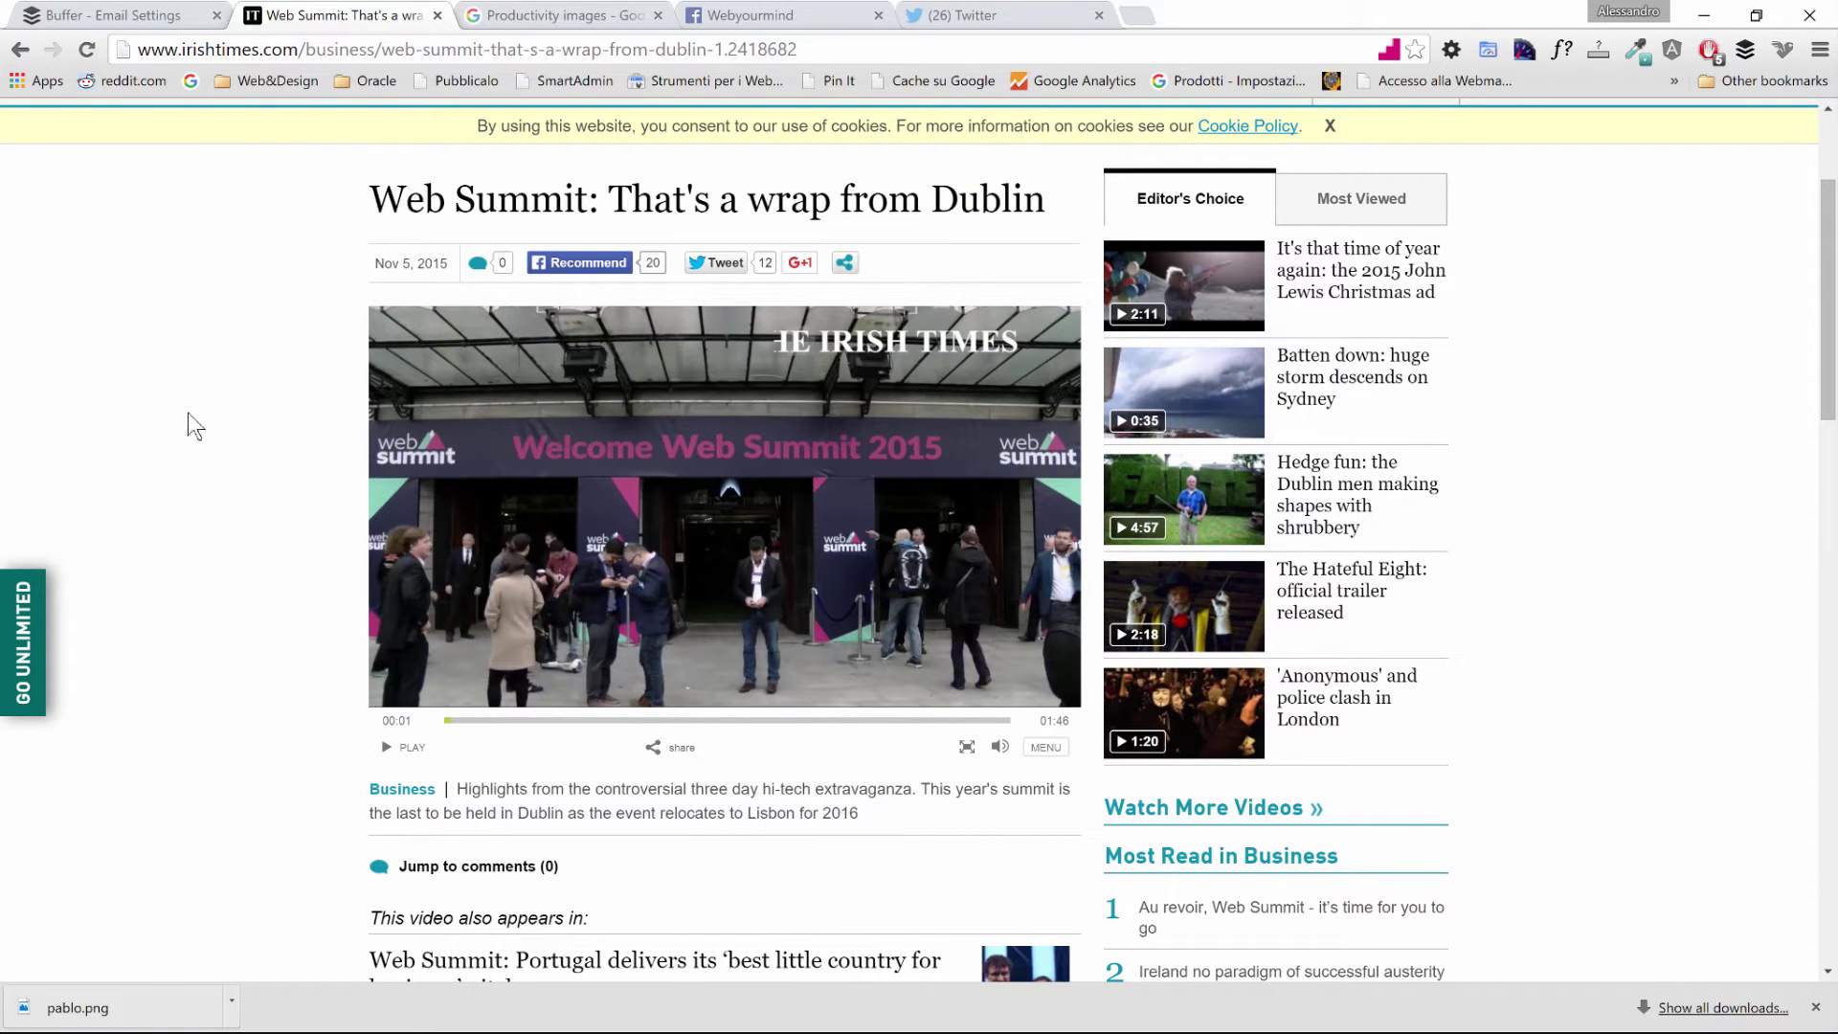
Pass through the productivity image results to the Webyourmind Facebook Page and scroll its timeline.
mouse_move(896, 577)
left_click(566, 17)
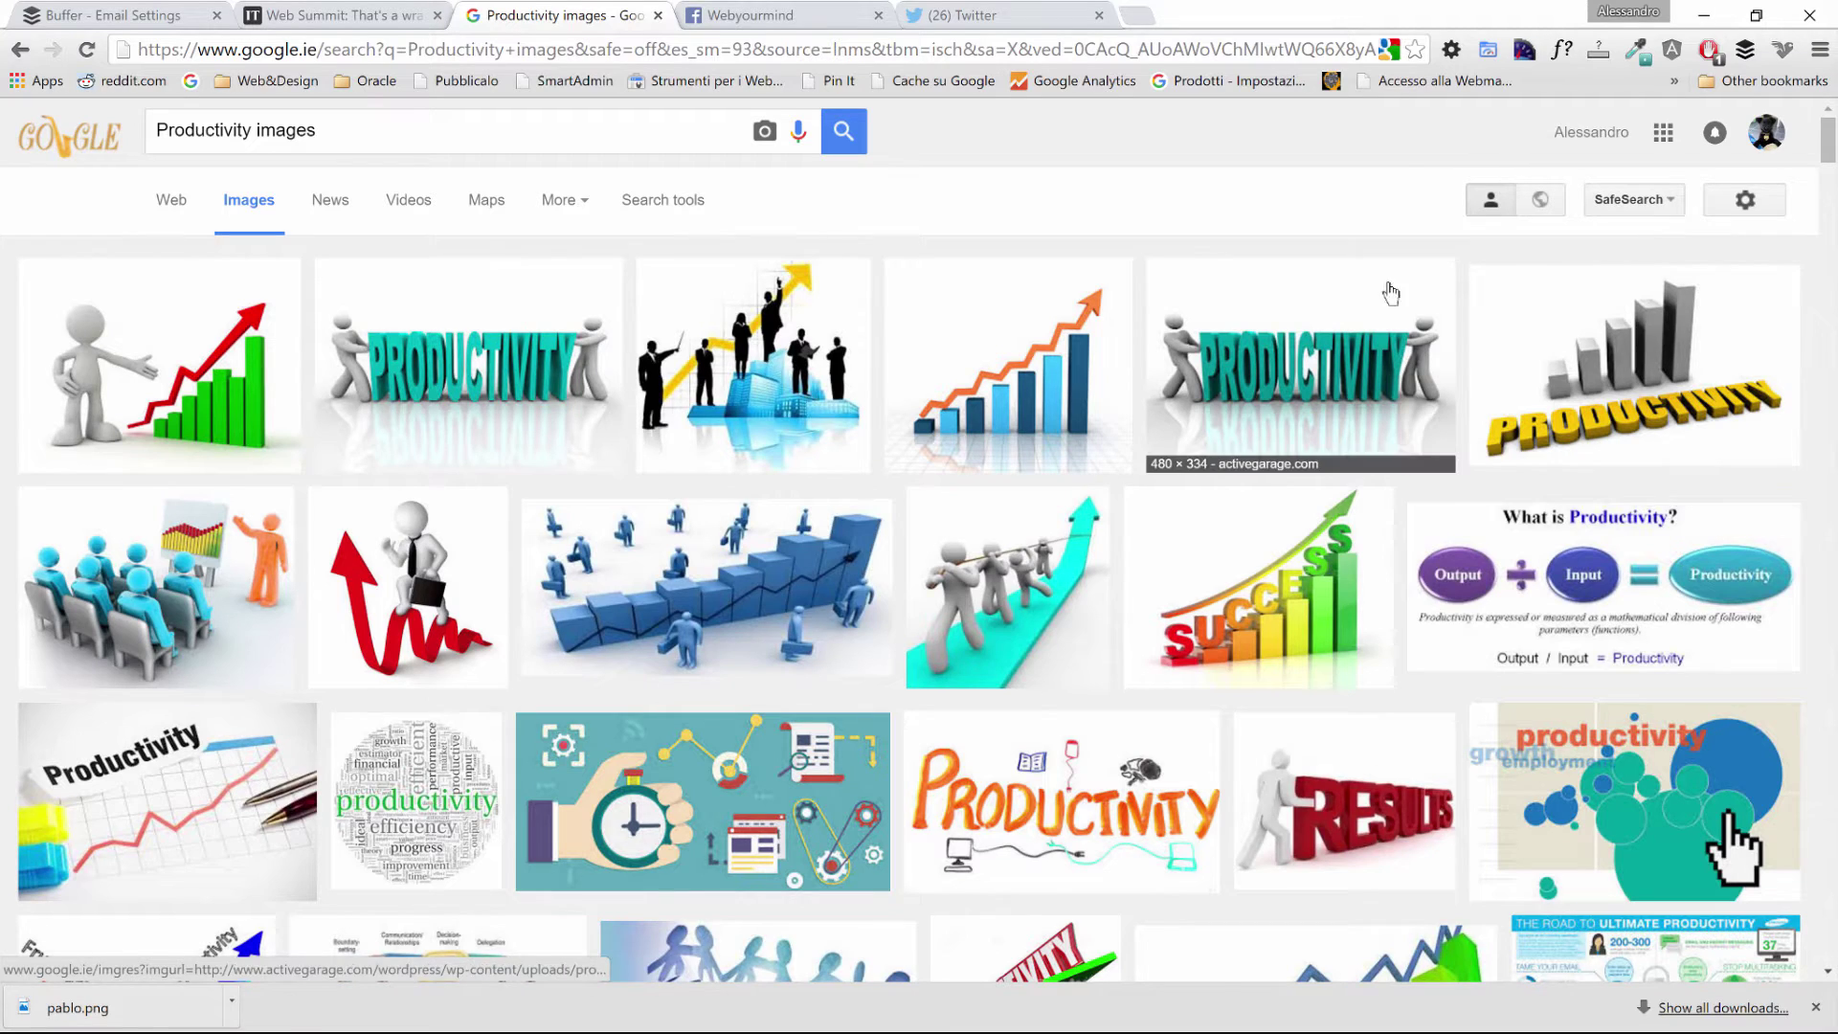
left_click(772, 17)
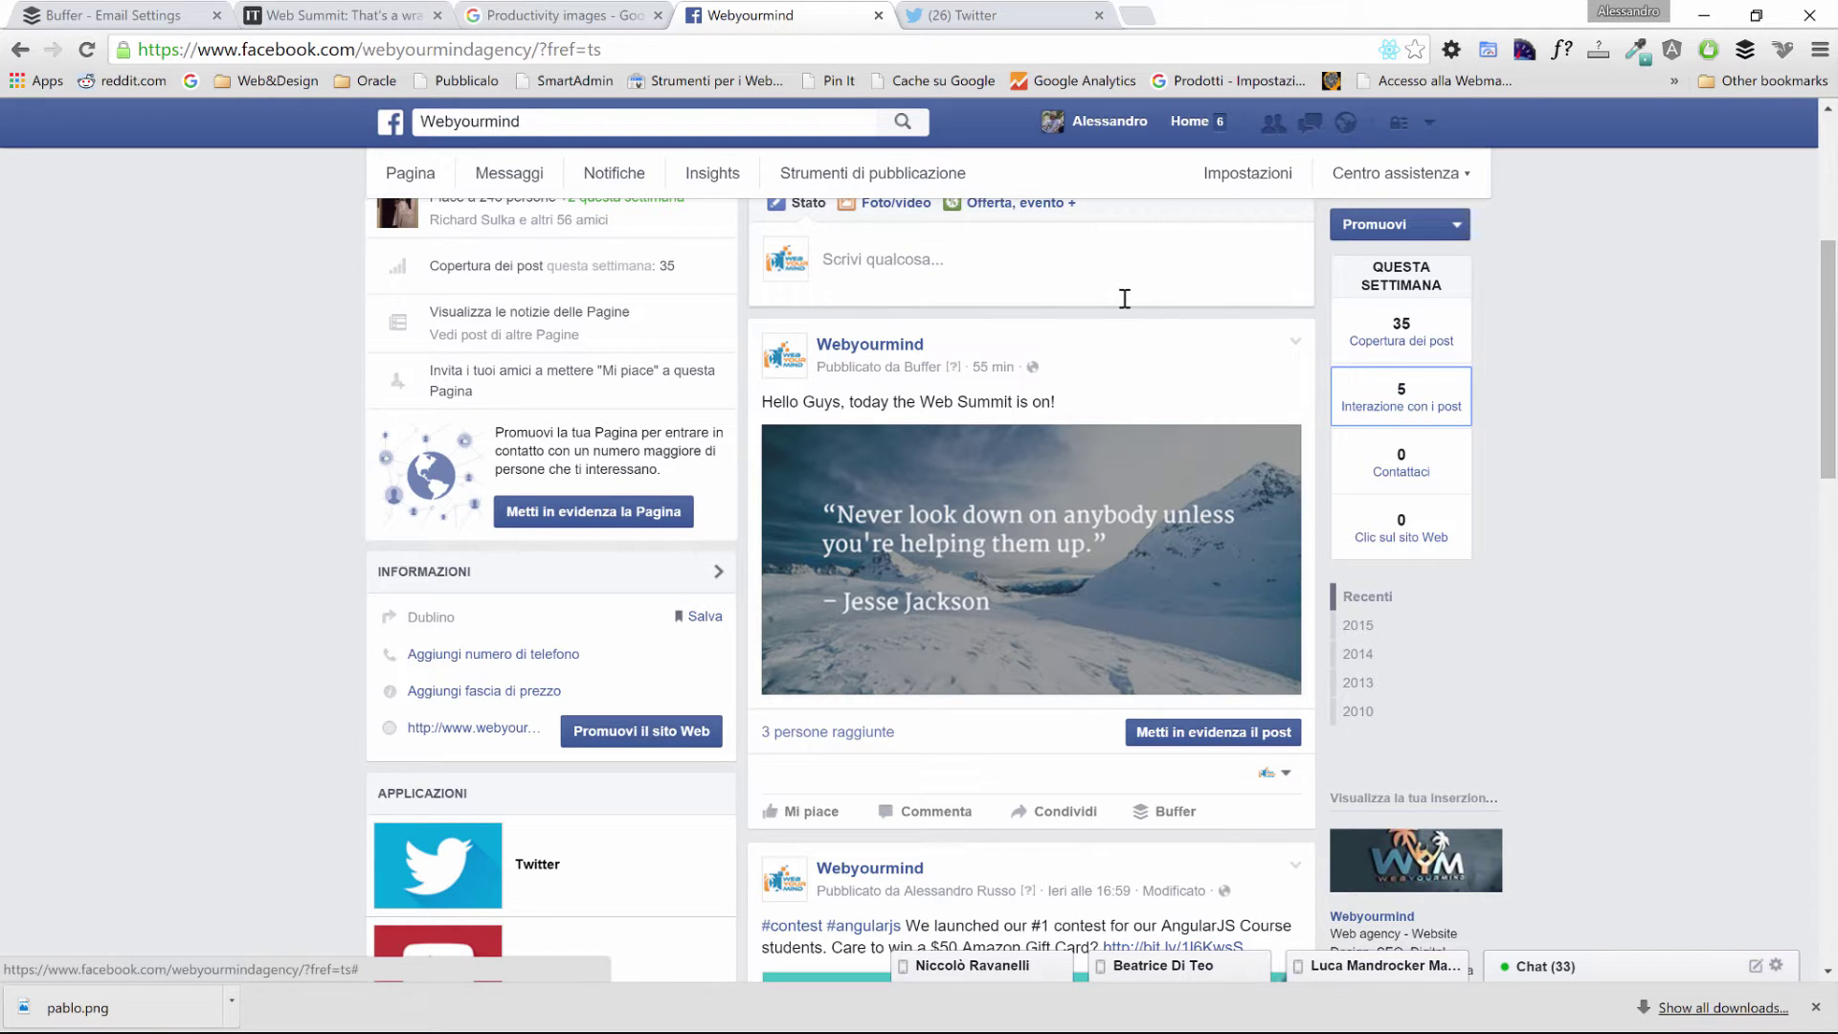
scroll(1805, 669, "down", 9)
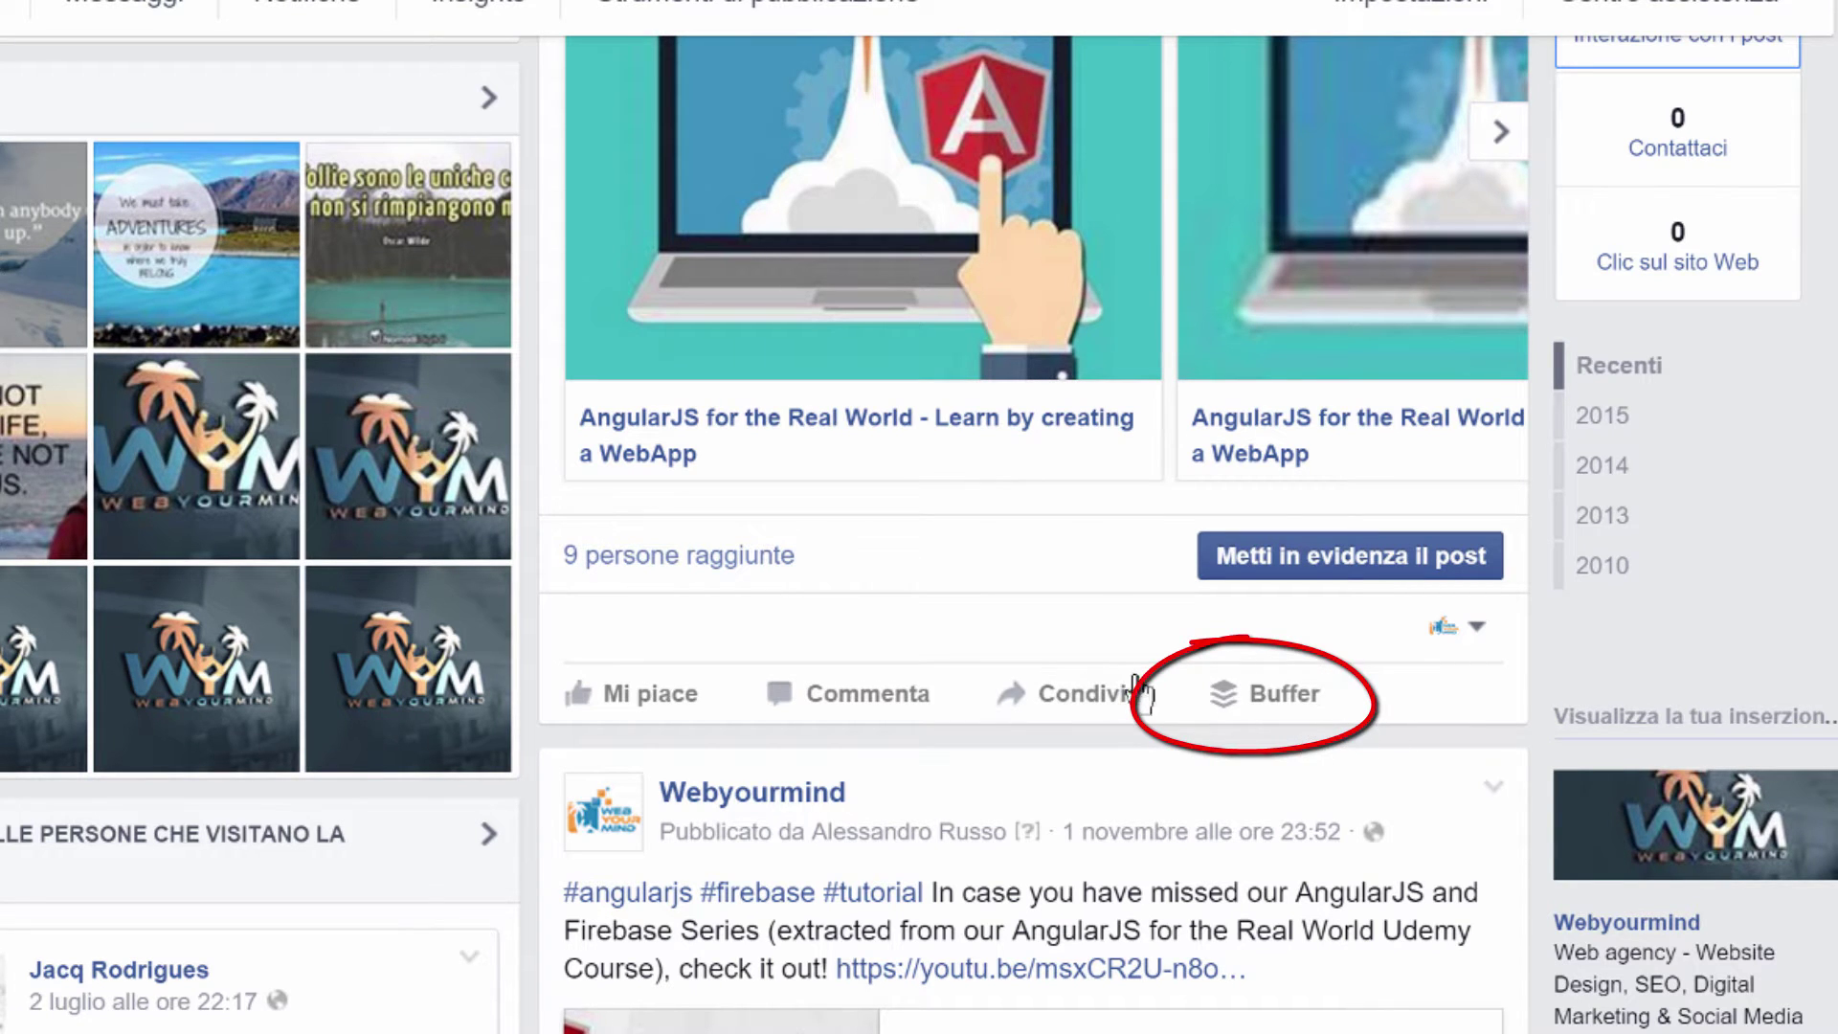
scroll(1318, 725, "down", 8)
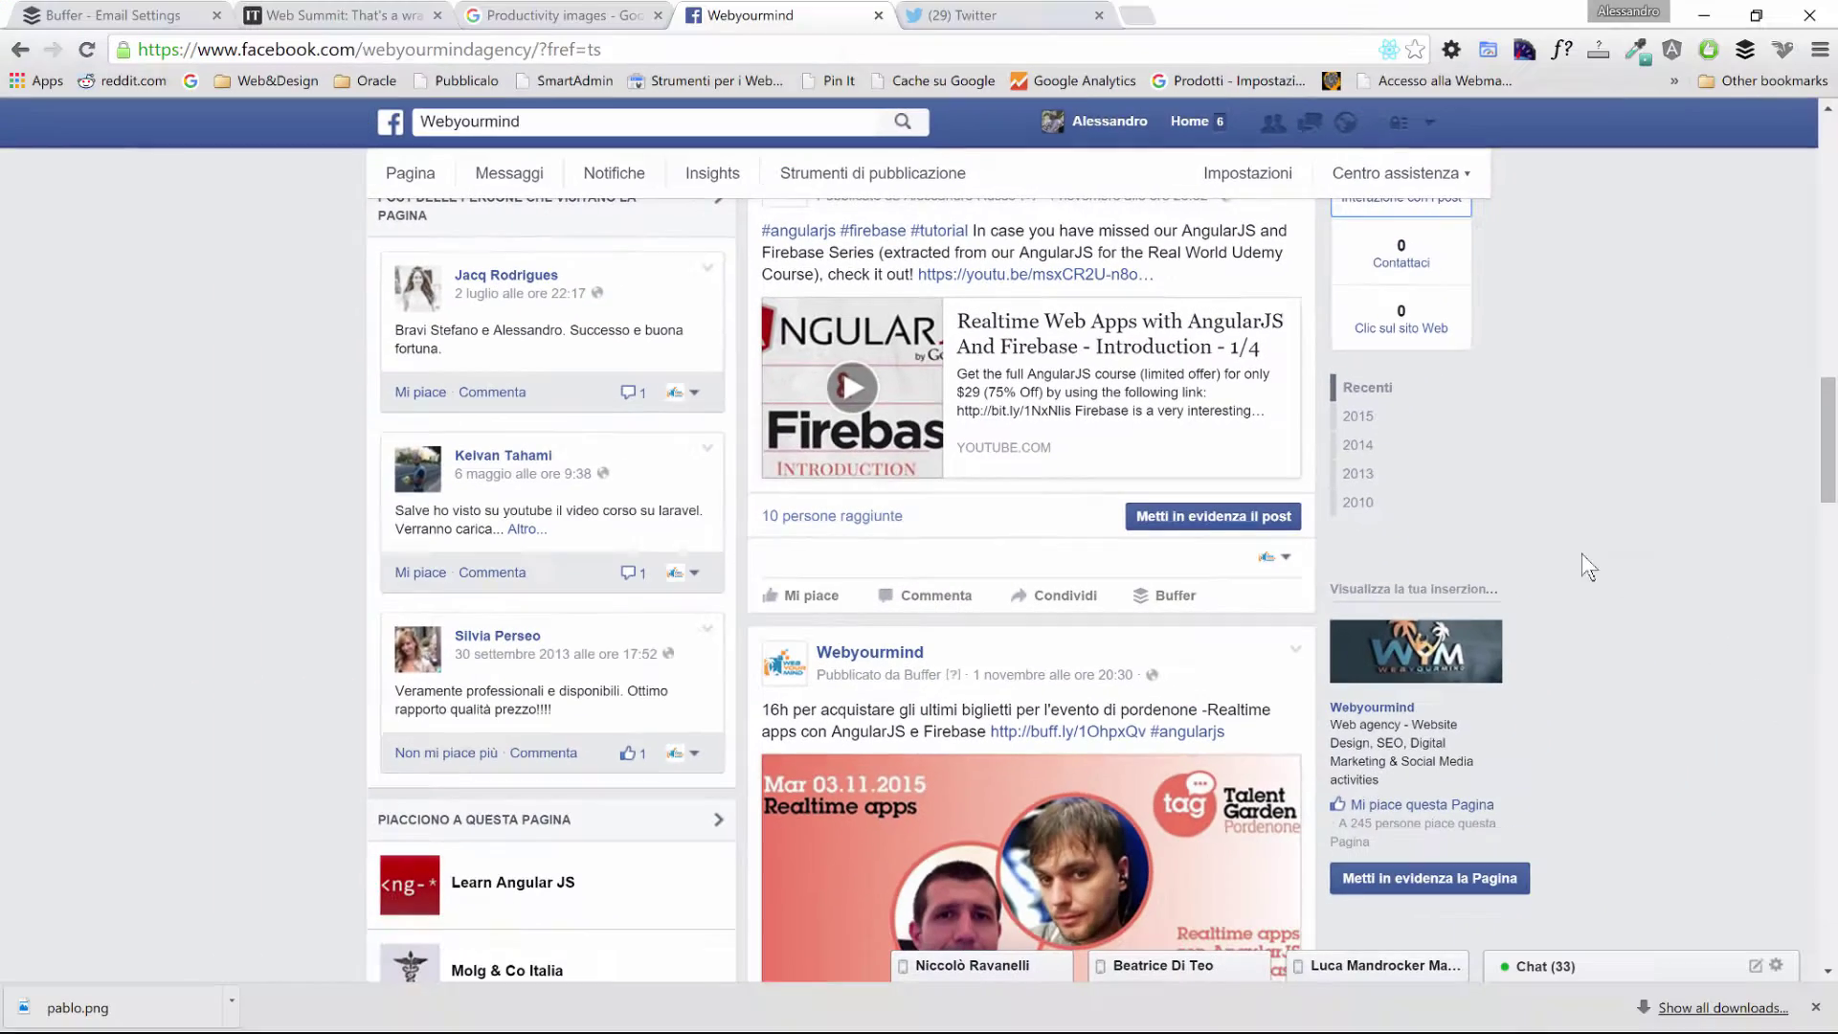
Switch to the Twitter home feed and scroll through it.
left_click(962, 16)
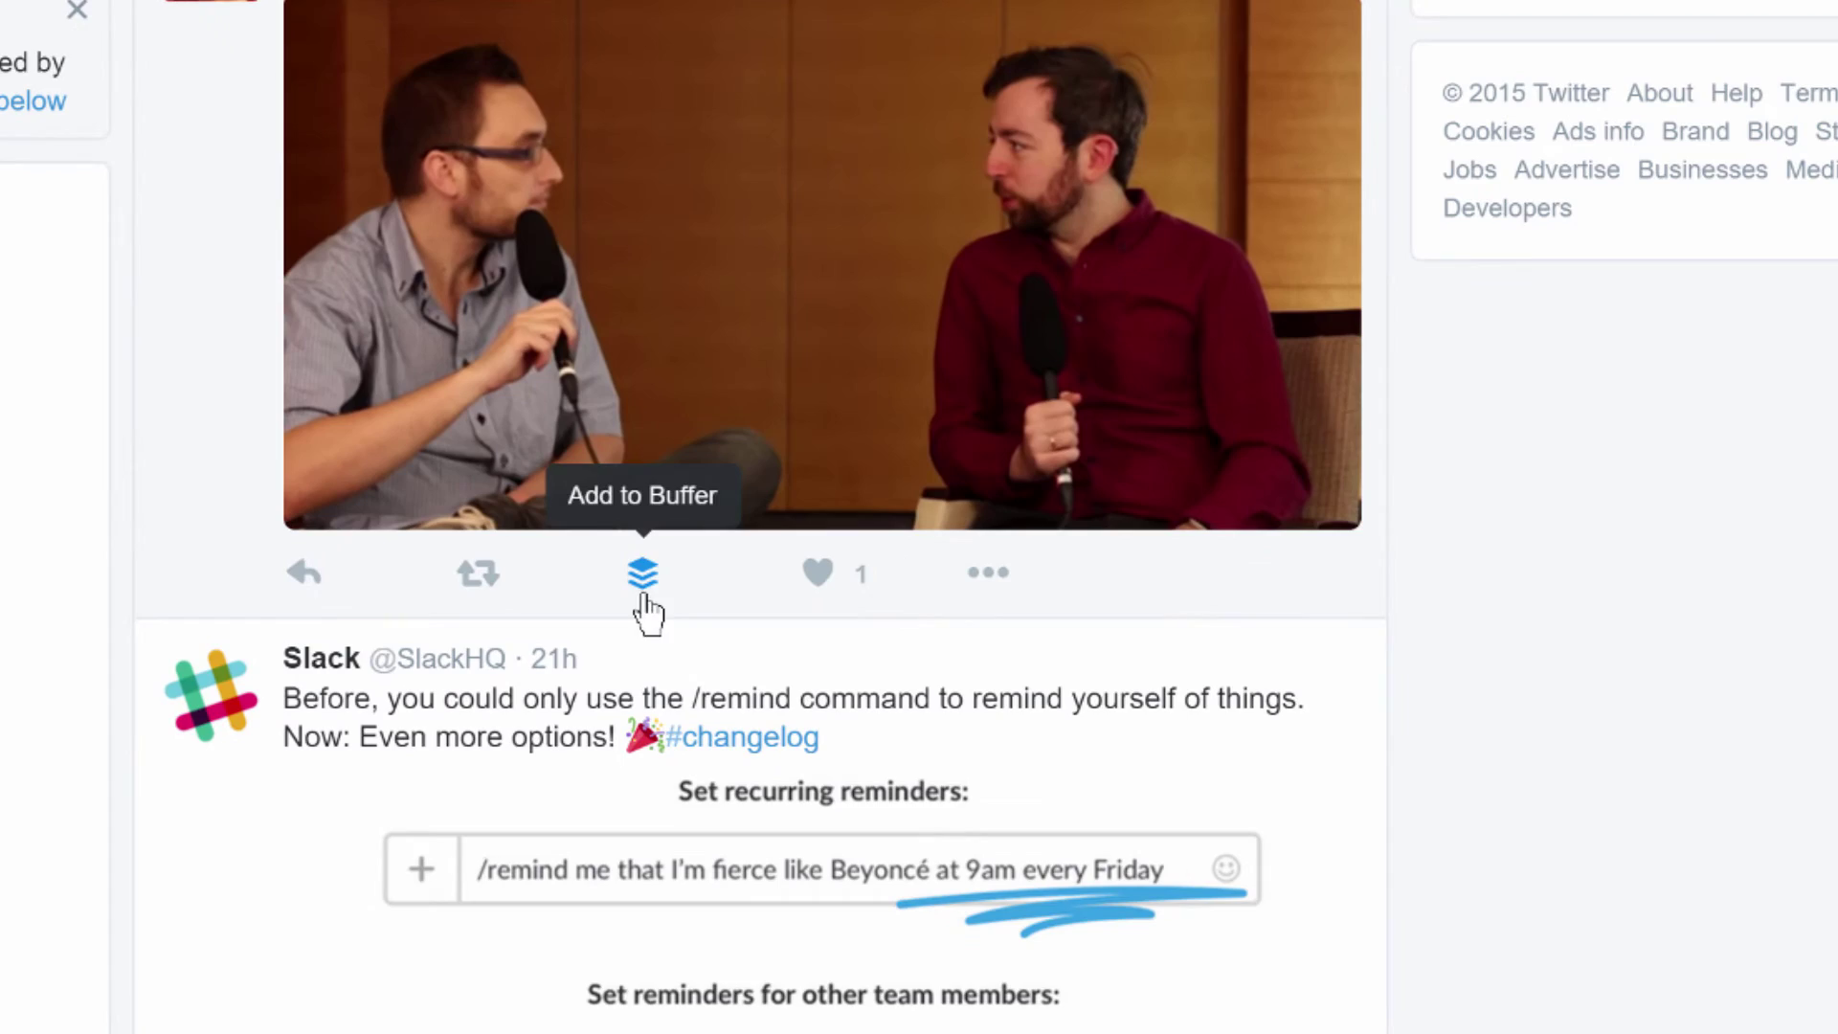
scroll(770, 668, "down", 5)
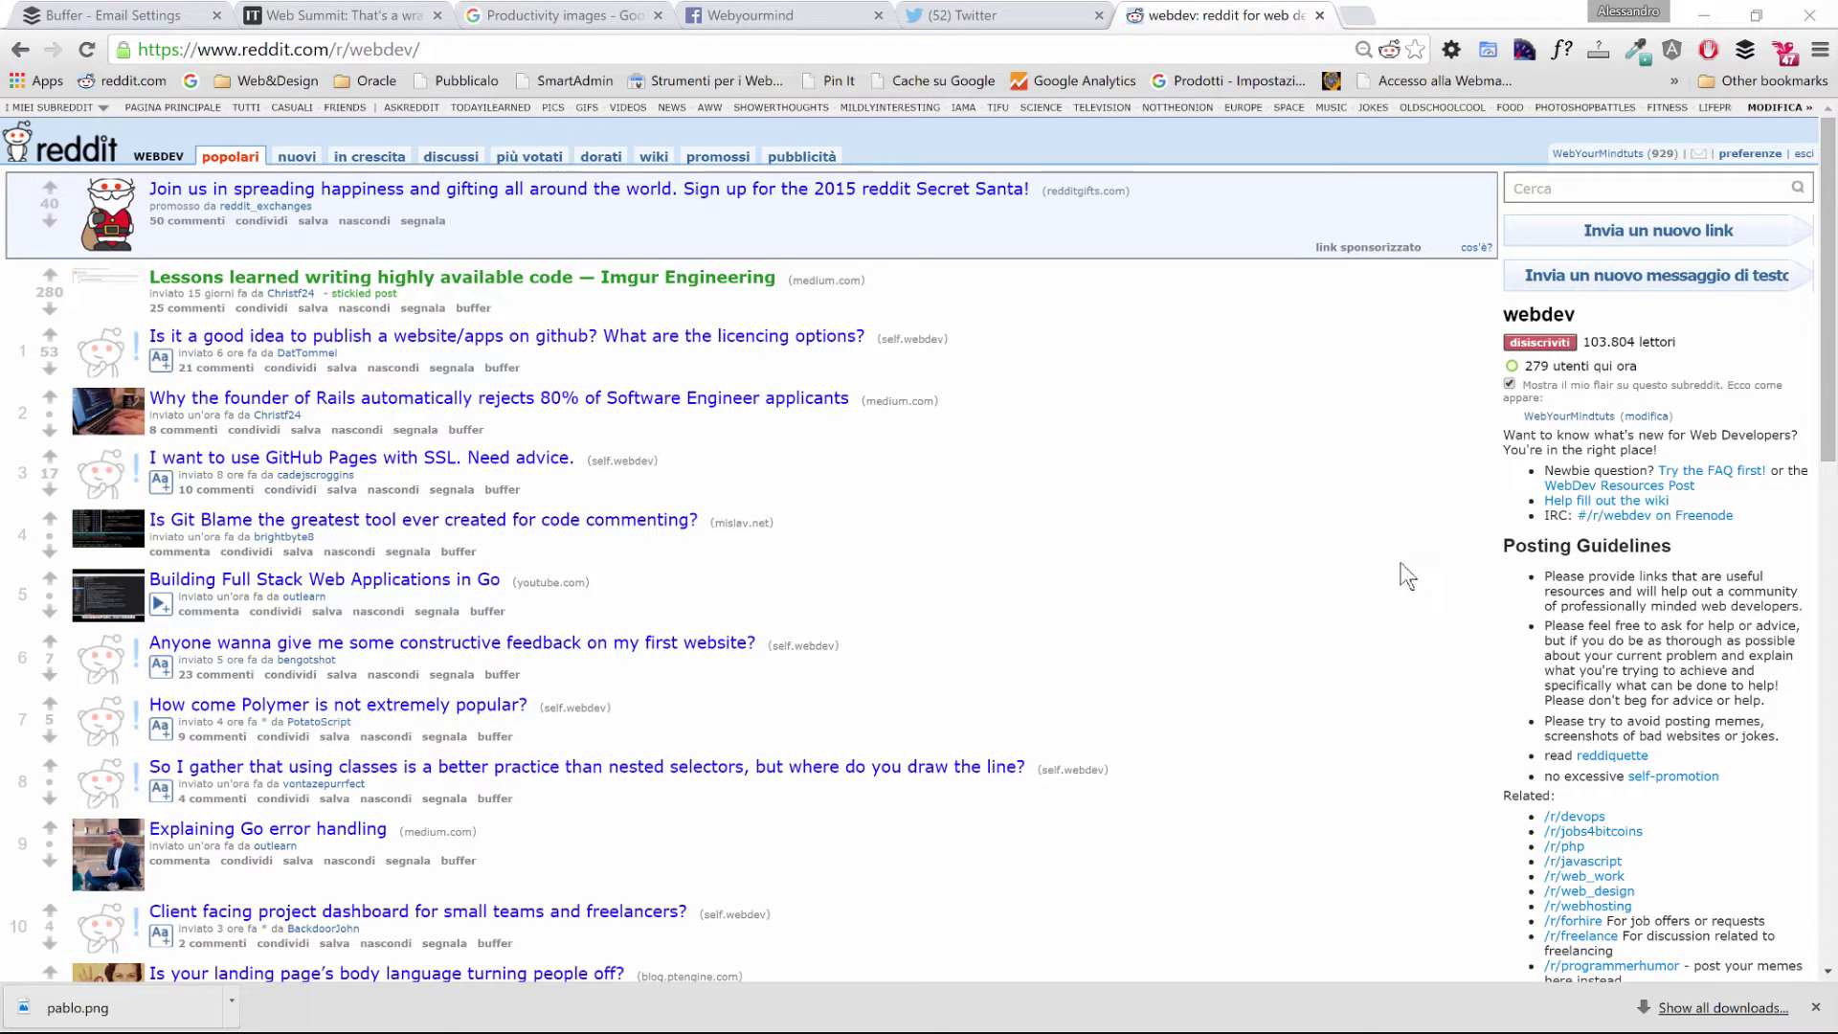
Bring up Buffer's composer for the Web Summit article and start the Facebook message.
left_click(346, 19)
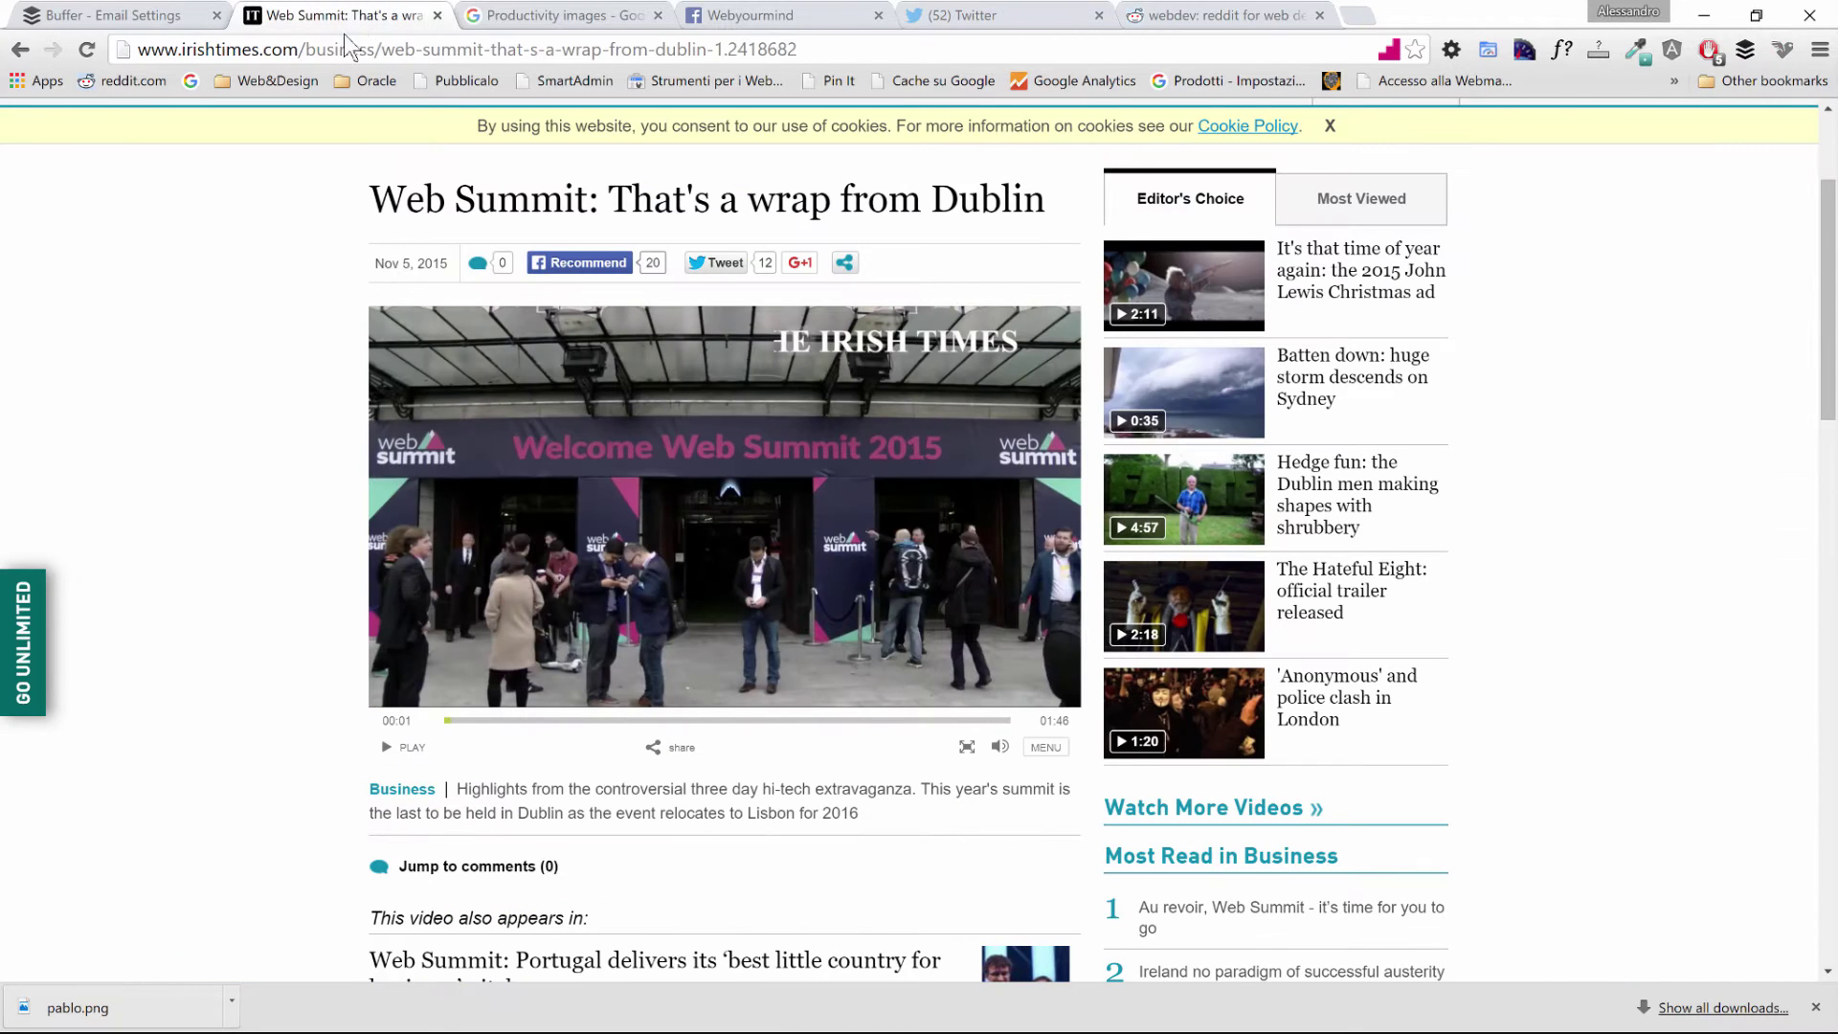
left_click(1746, 51)
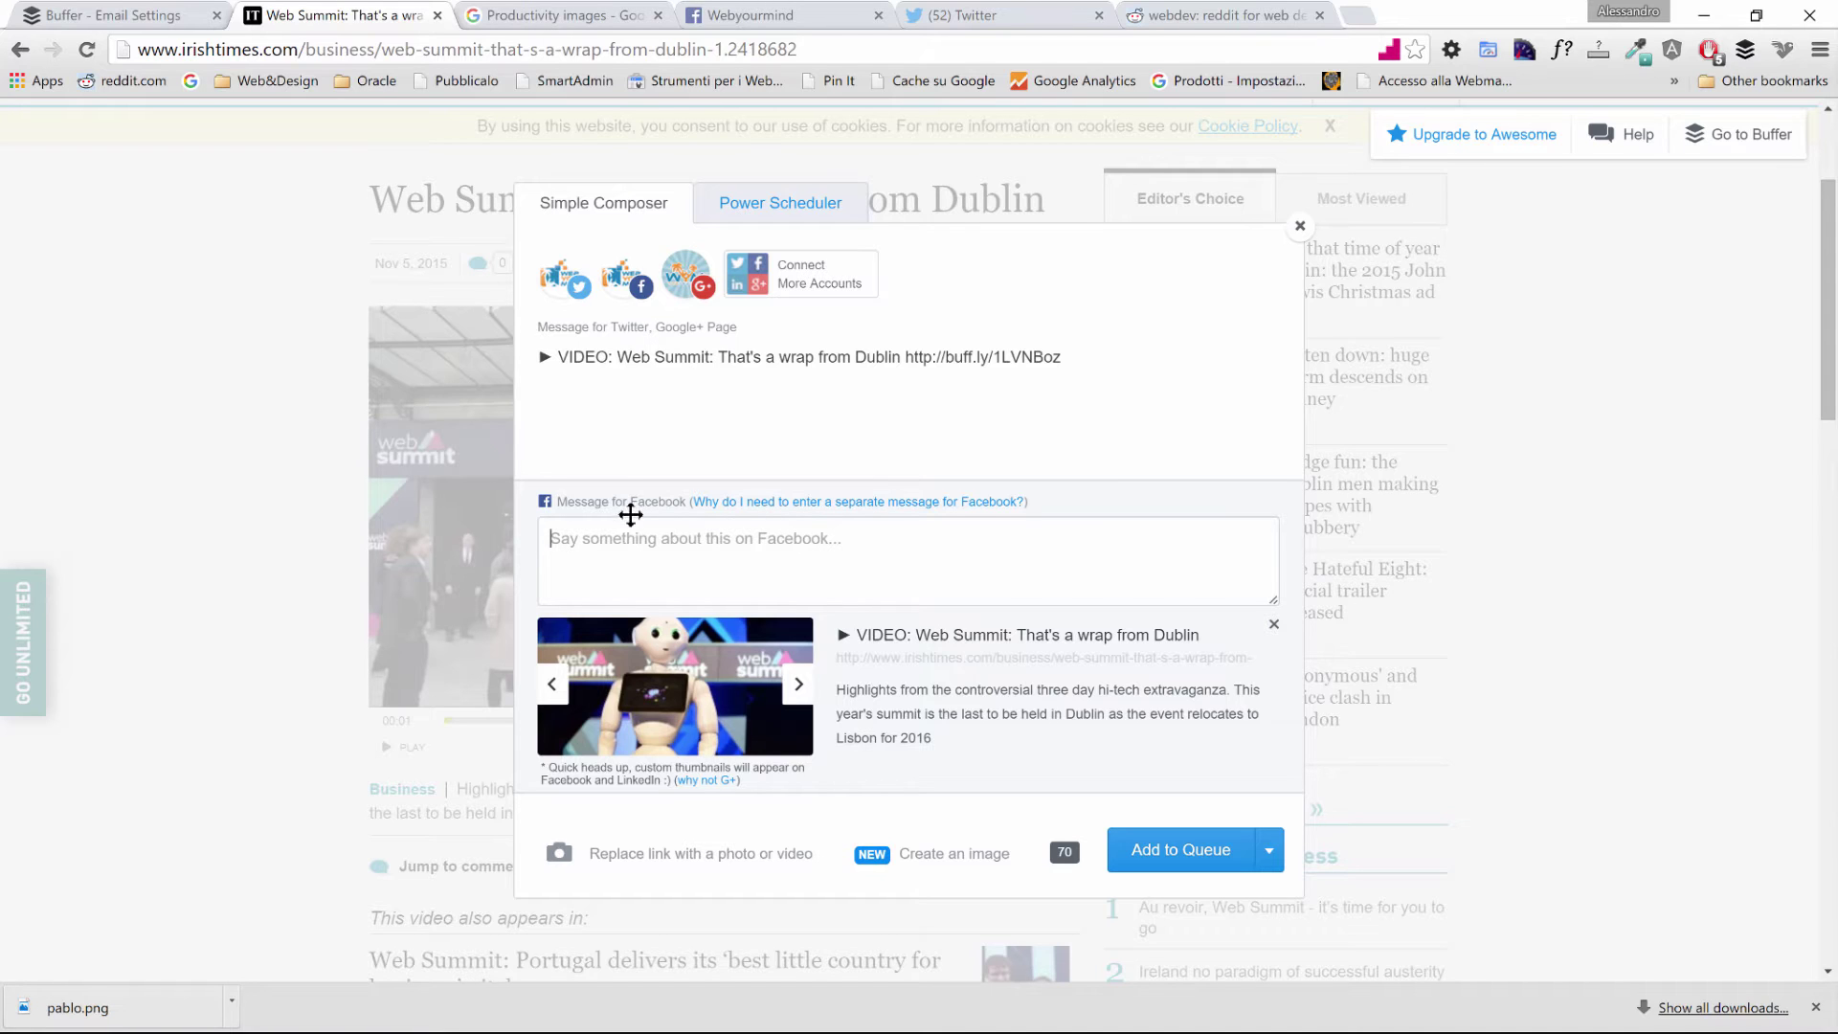
left_click(816, 549)
Copy the Twitter message into the Facebook box, append #websummit to the tweet, and queue it.
left_click_drag(1154, 363, 453, 364)
key("ctrl+c")
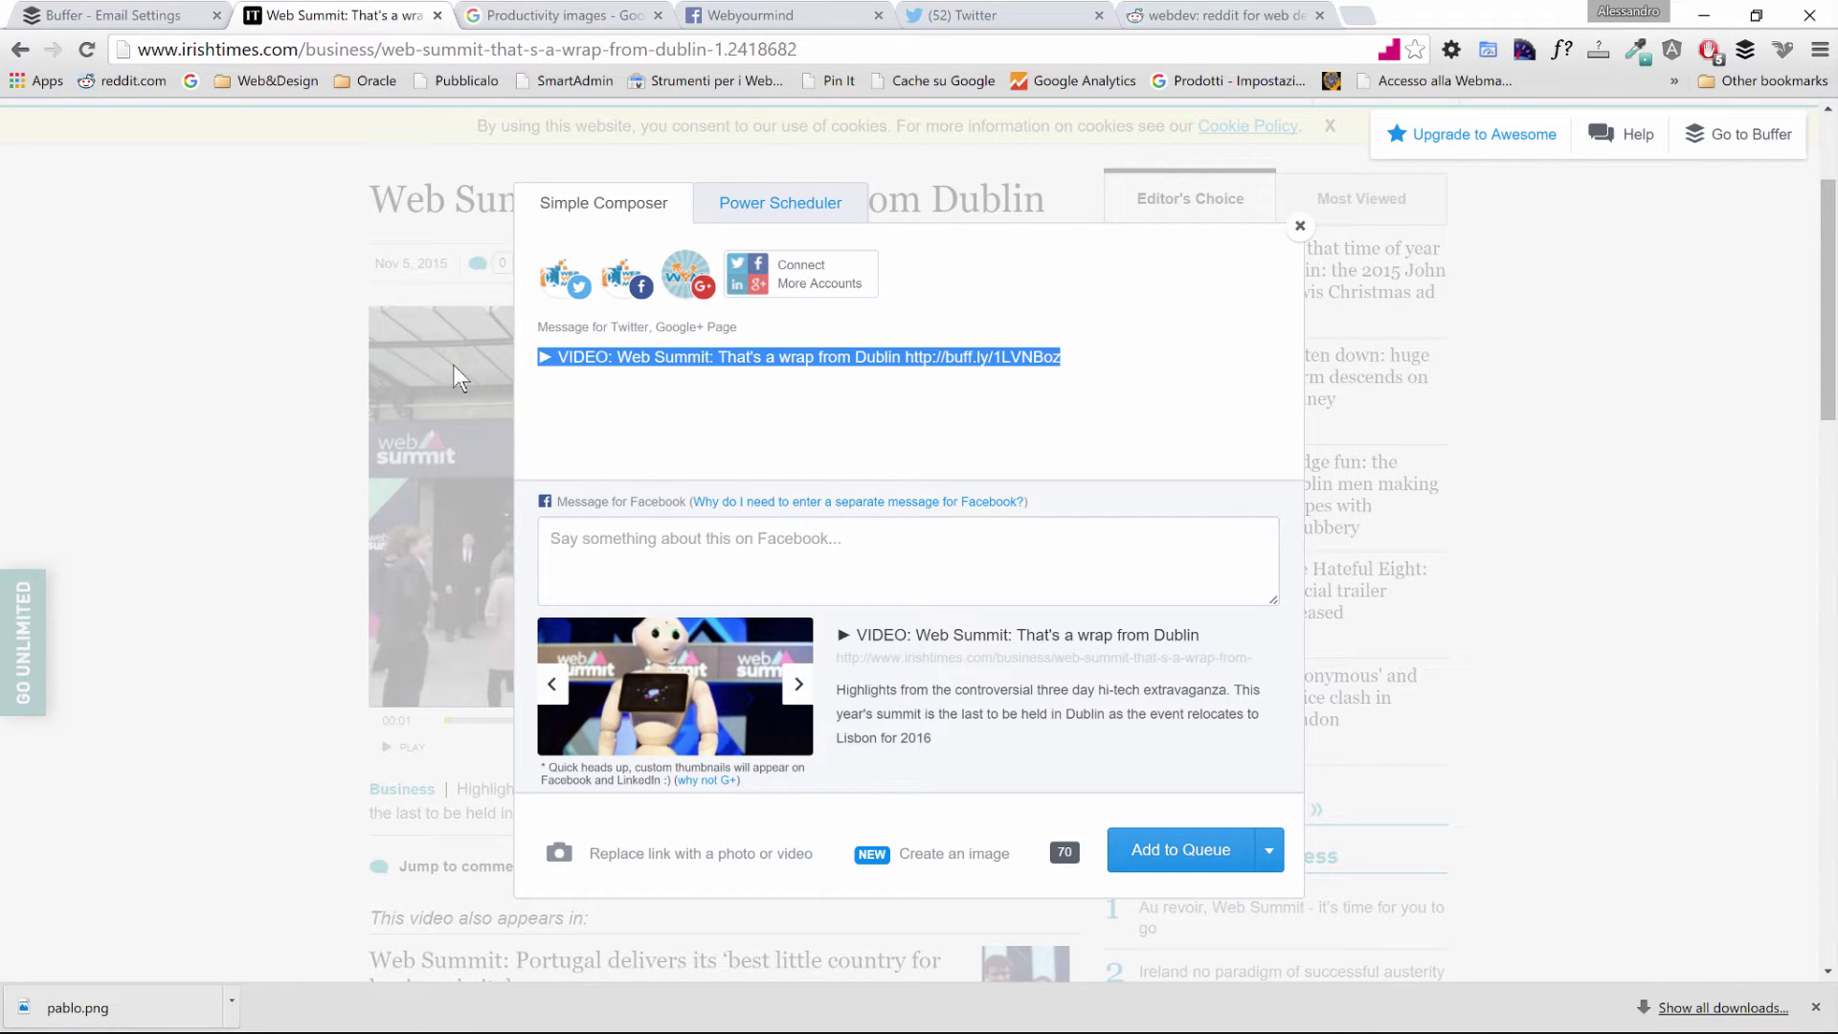
left_click(768, 581)
key("ctrl+v")
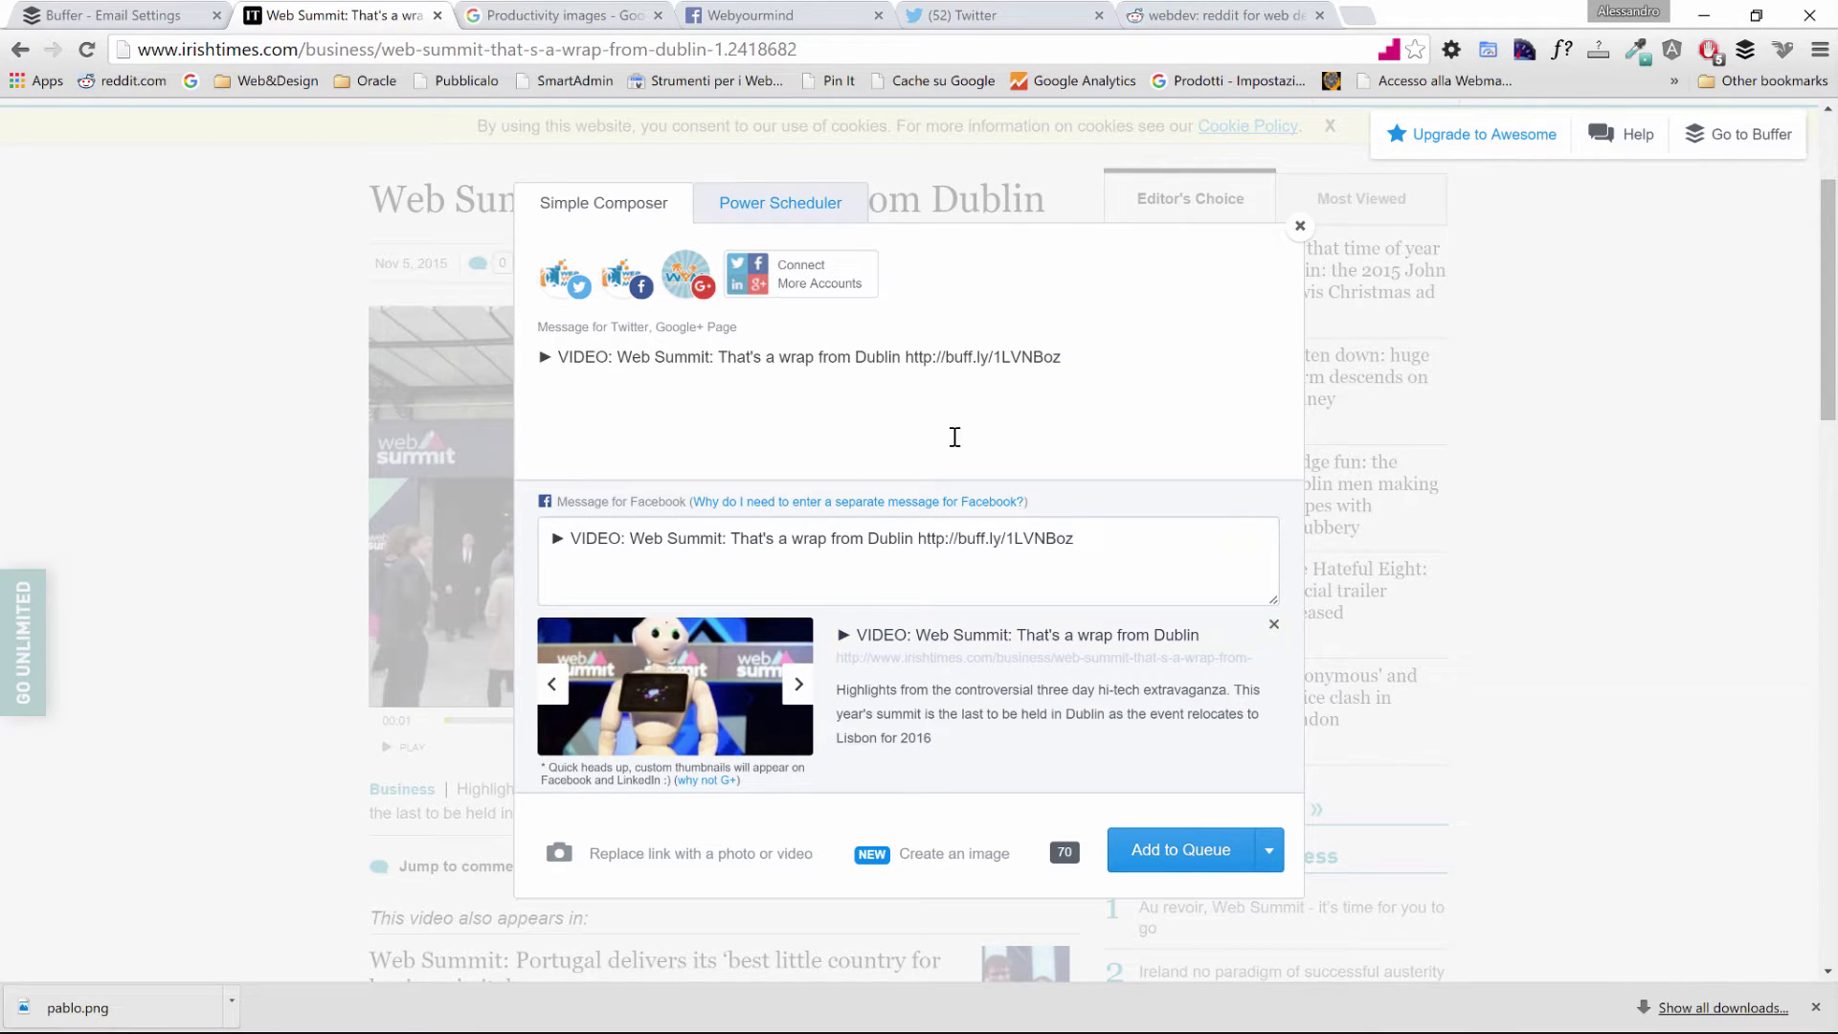
left_click(1110, 370)
type("#websummit")
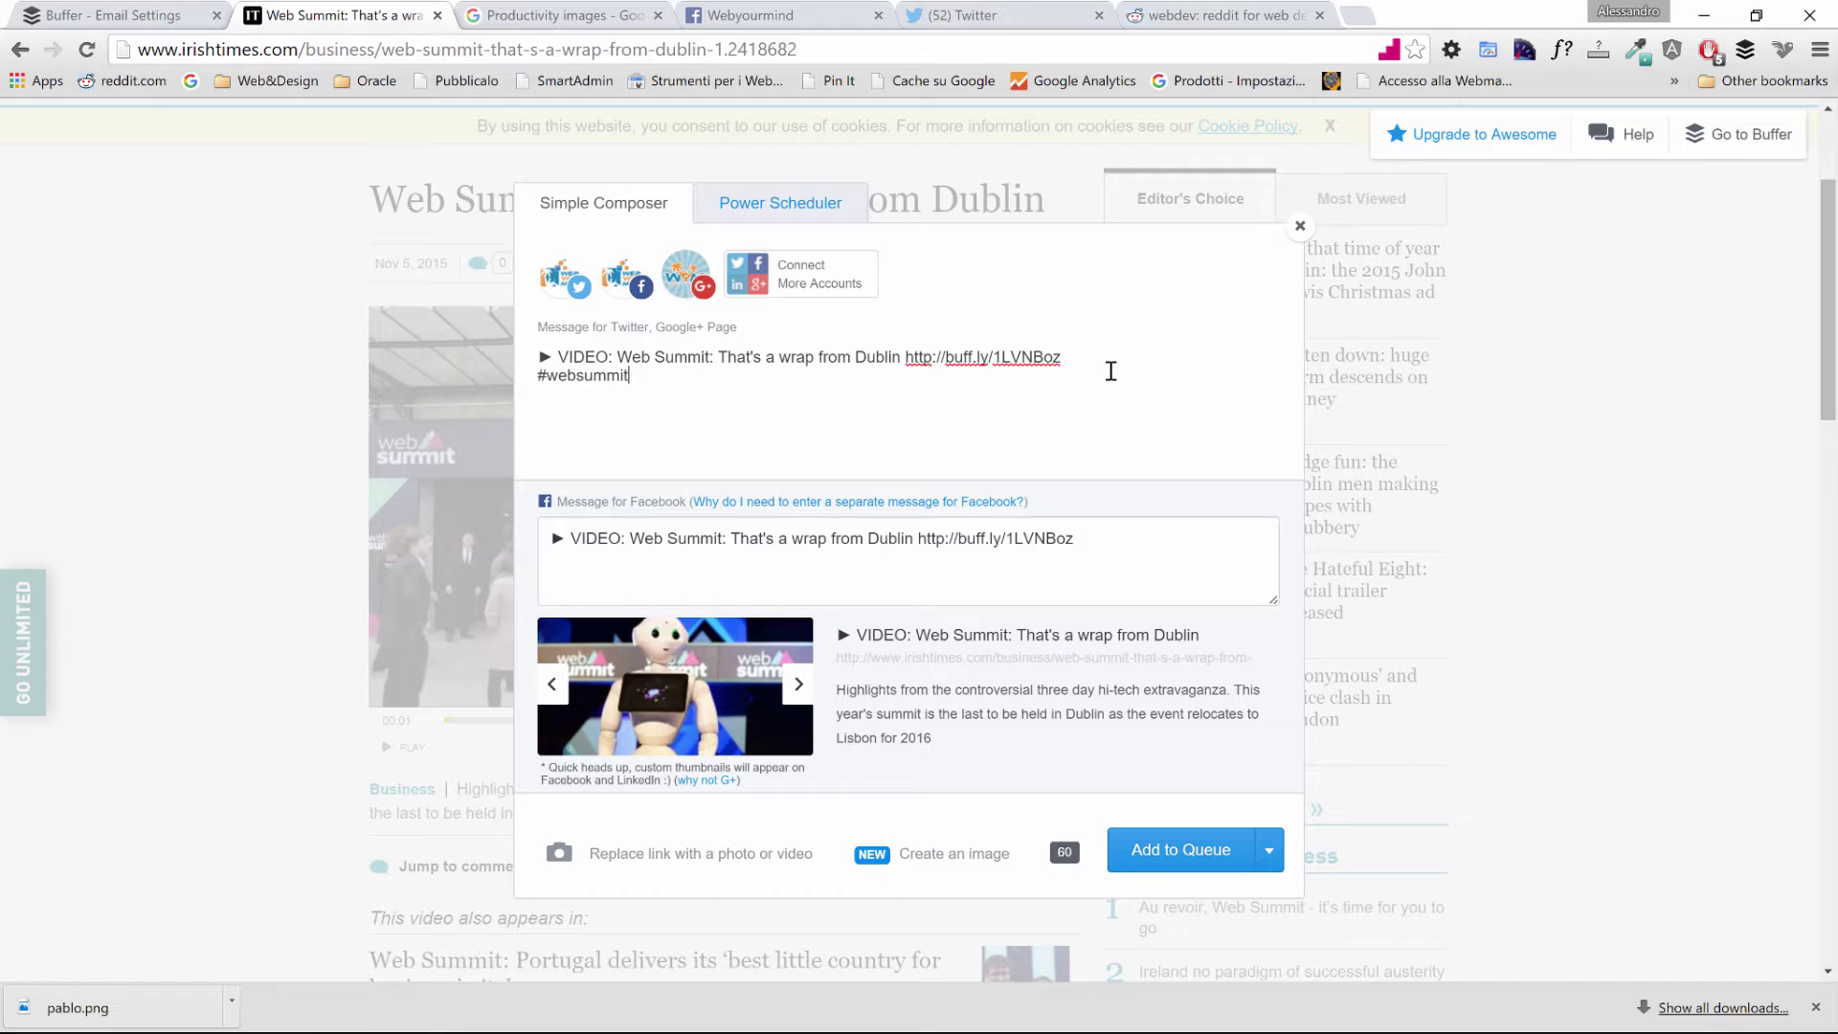
left_click(1147, 538)
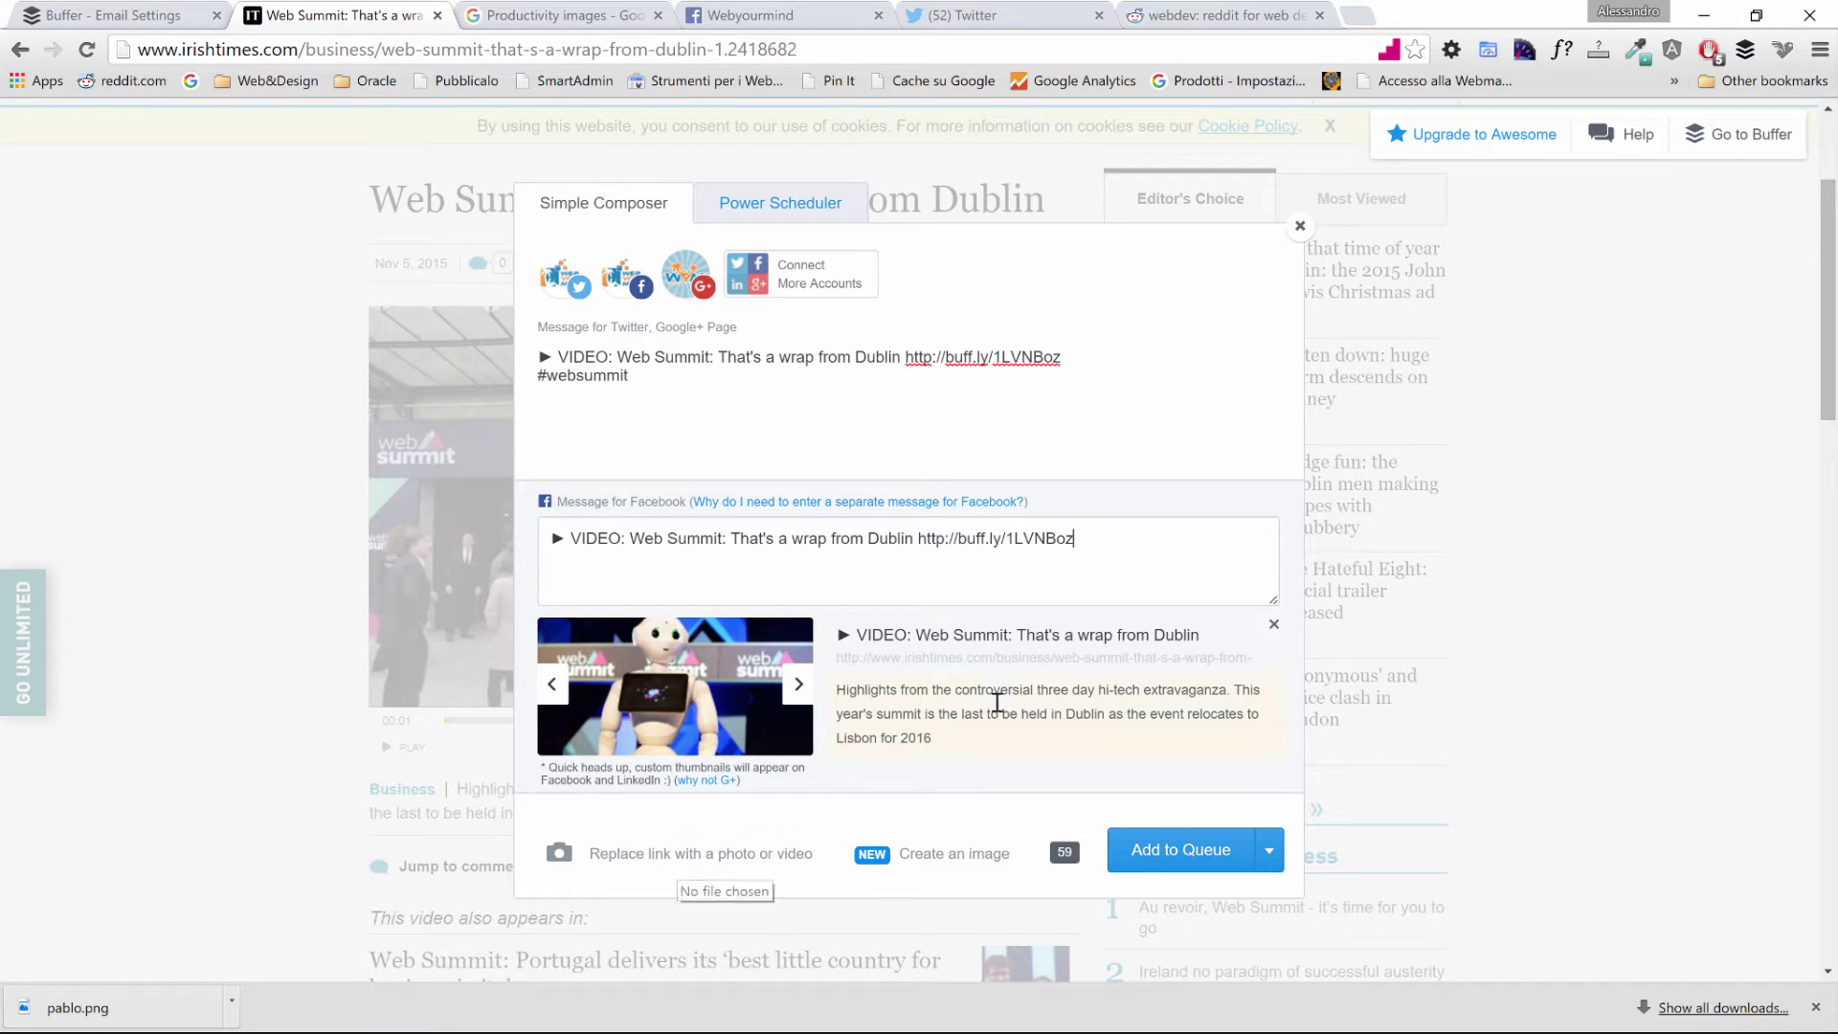
left_click(1192, 852)
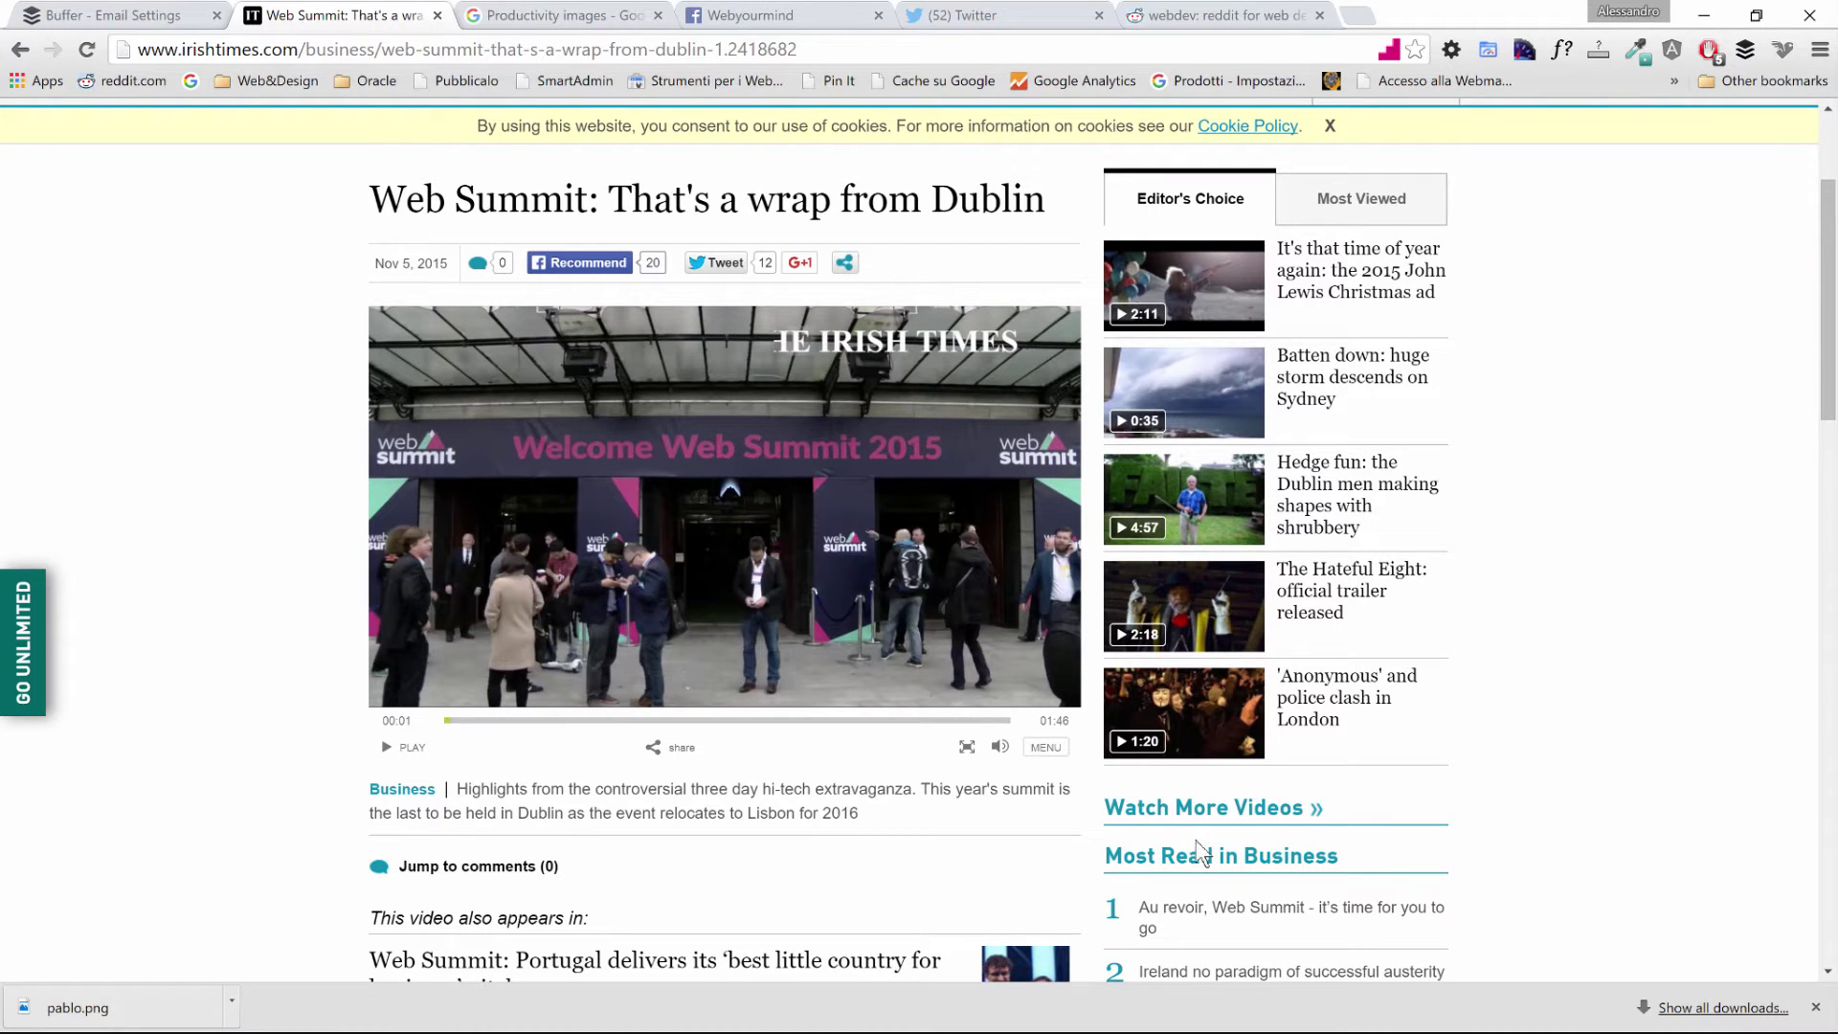
Review the queued Web Summit post in the Twitter, Facebook Page and Google+ Page queues.
left_click(107, 15)
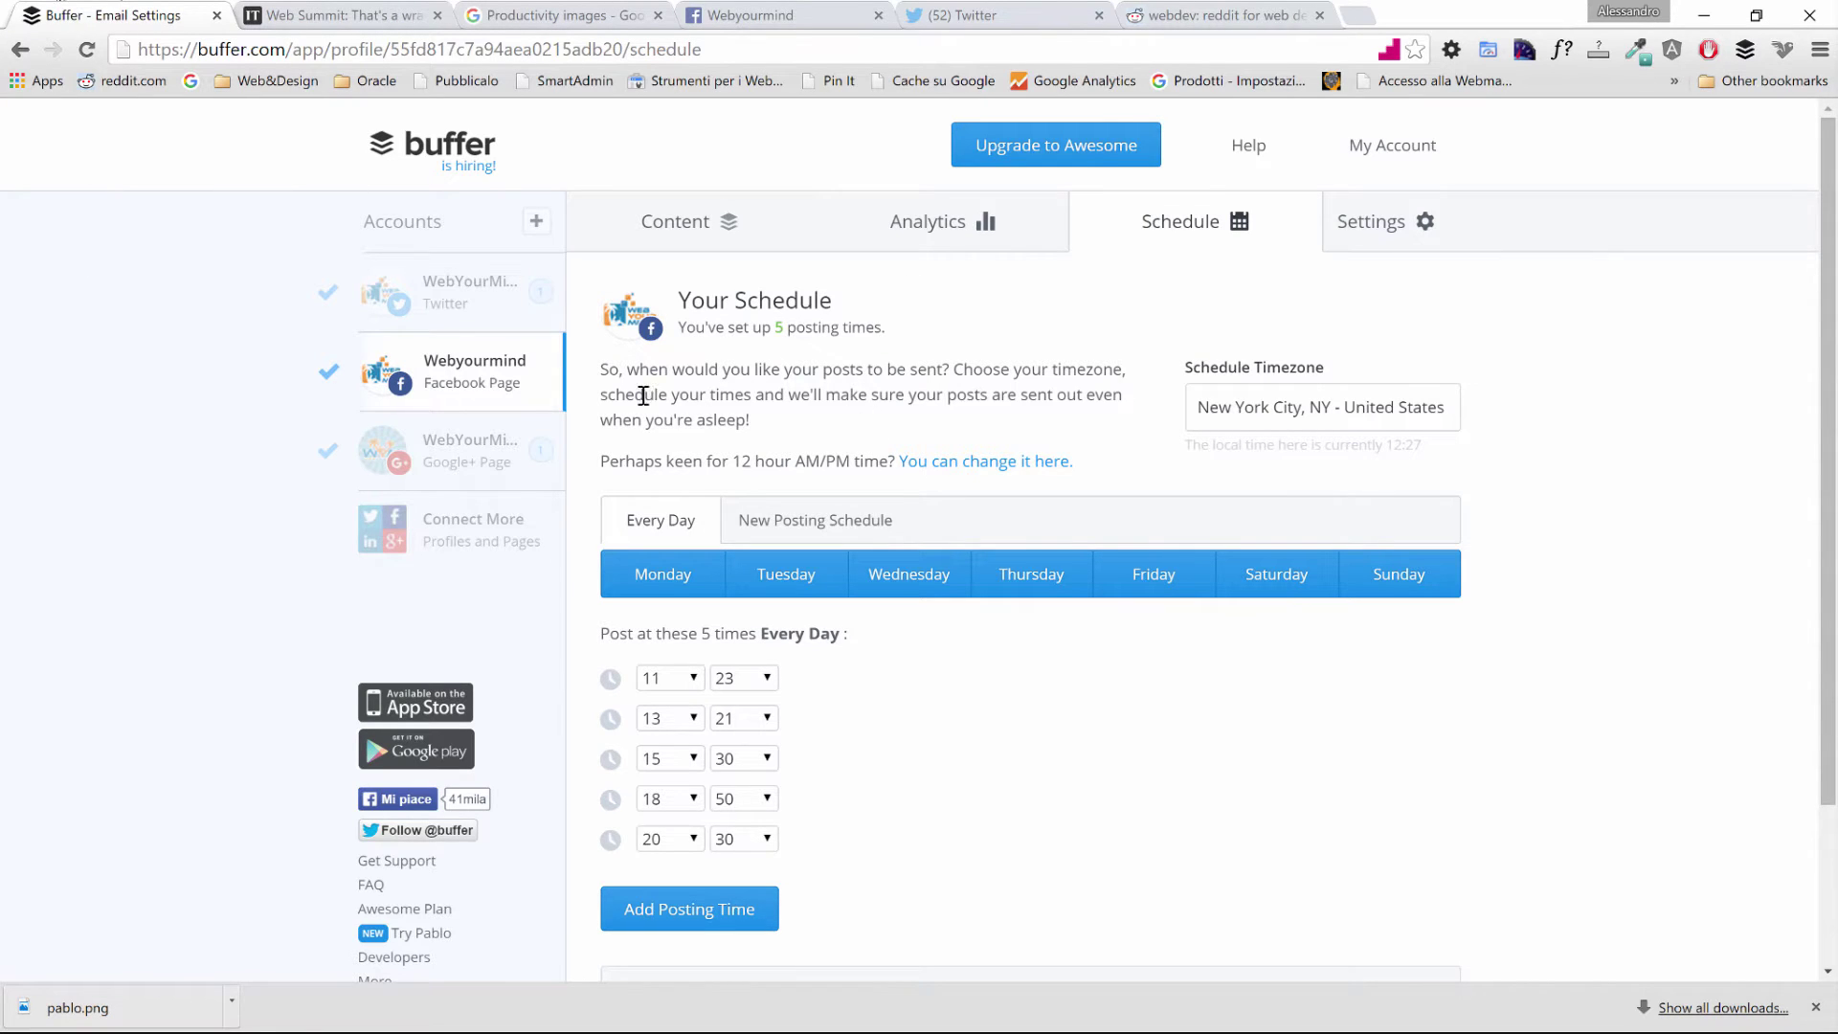
left_click(473, 304)
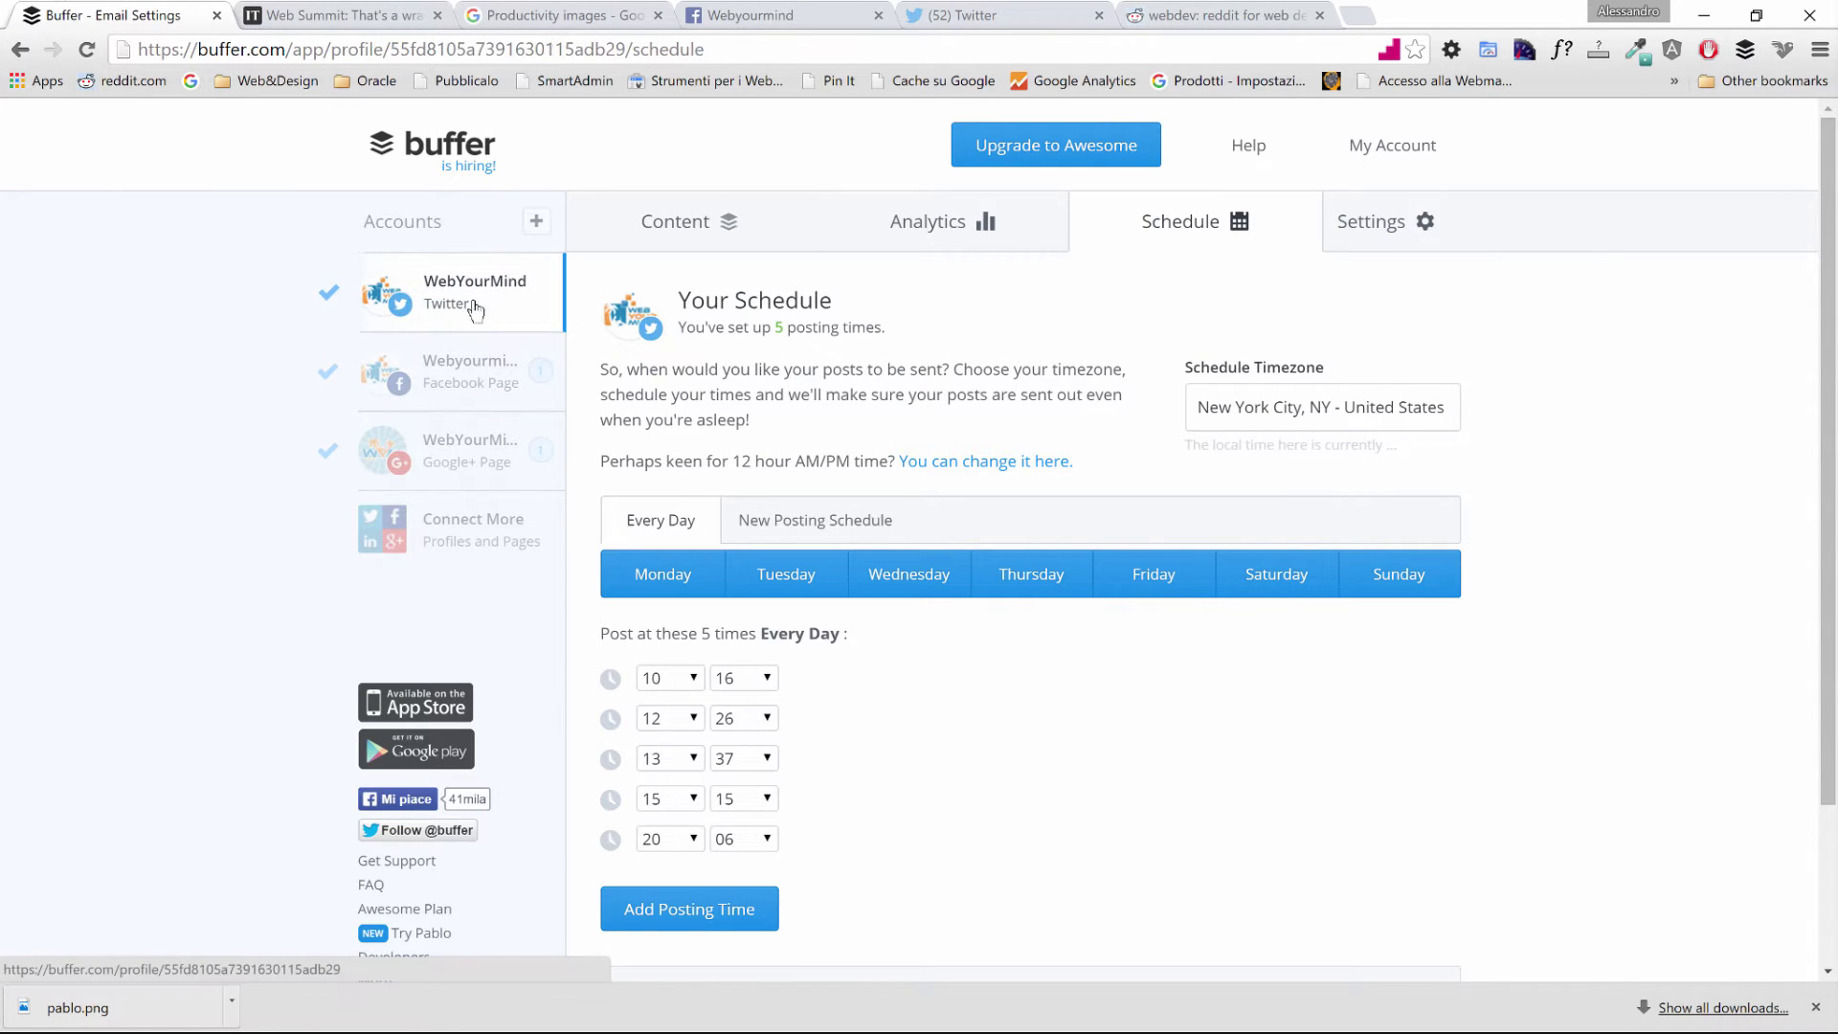
left_click(678, 223)
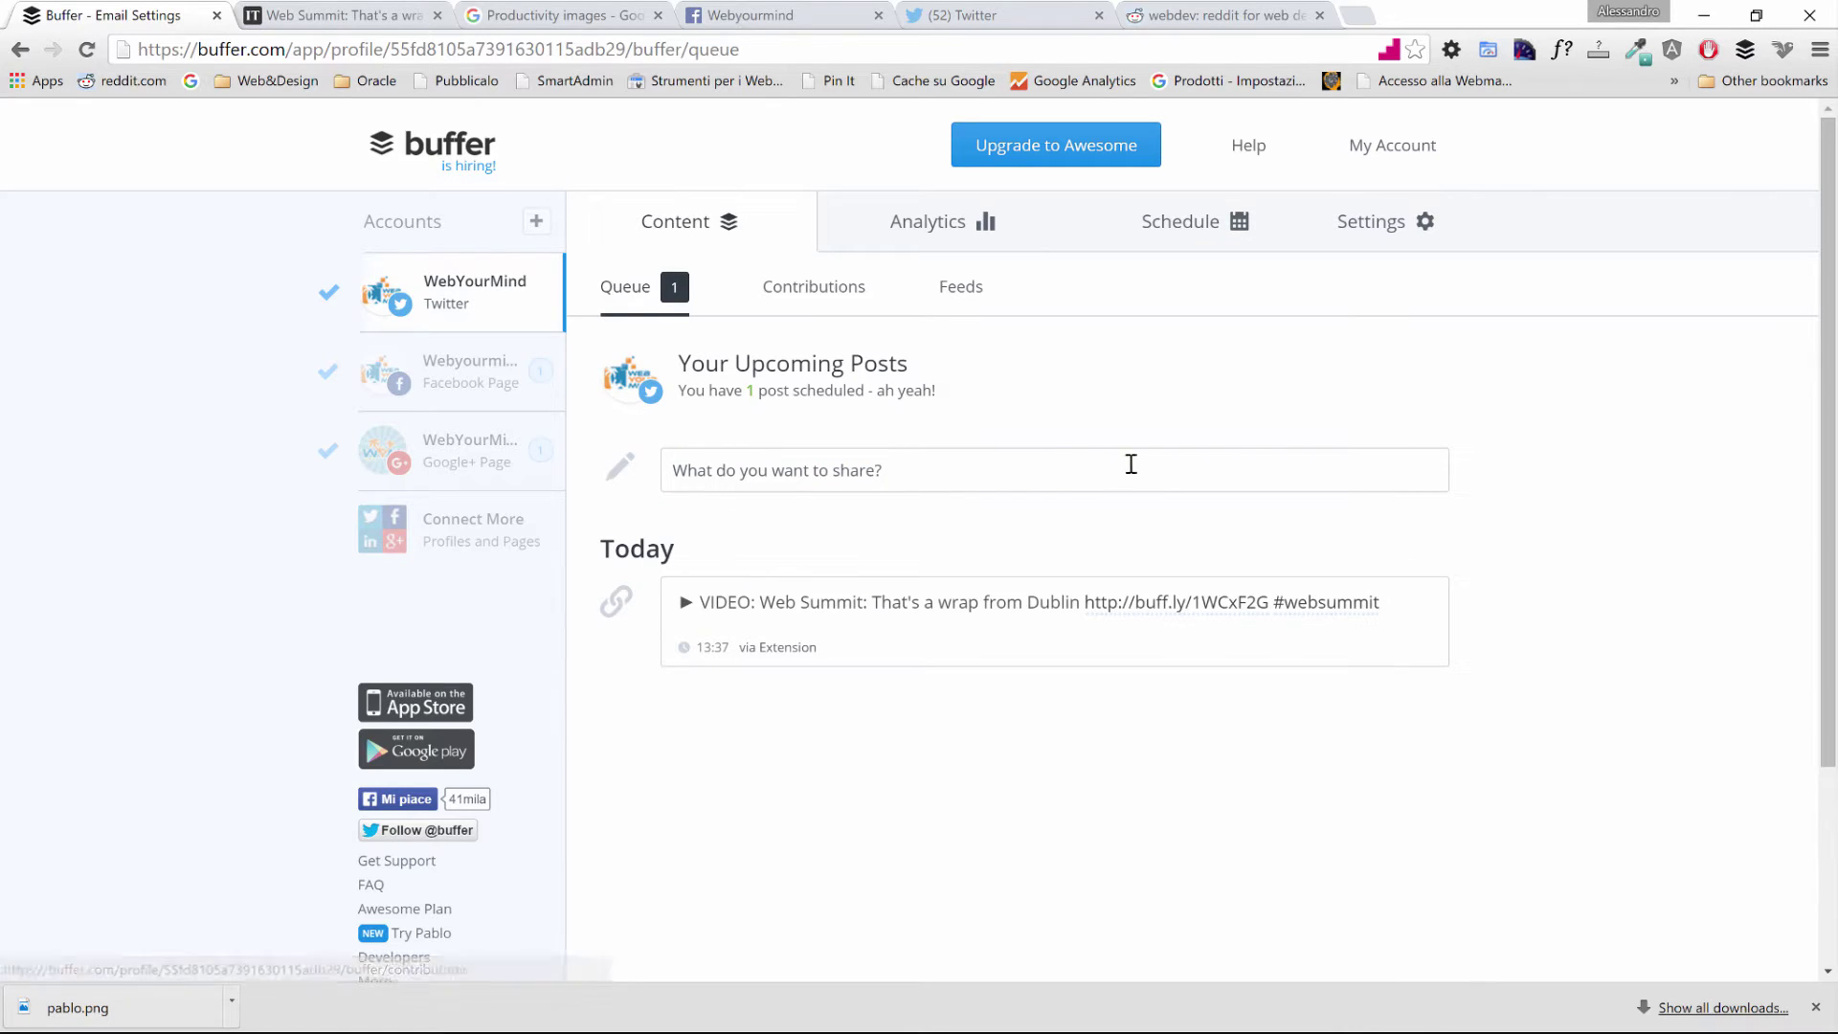
mouse_move(1026, 654)
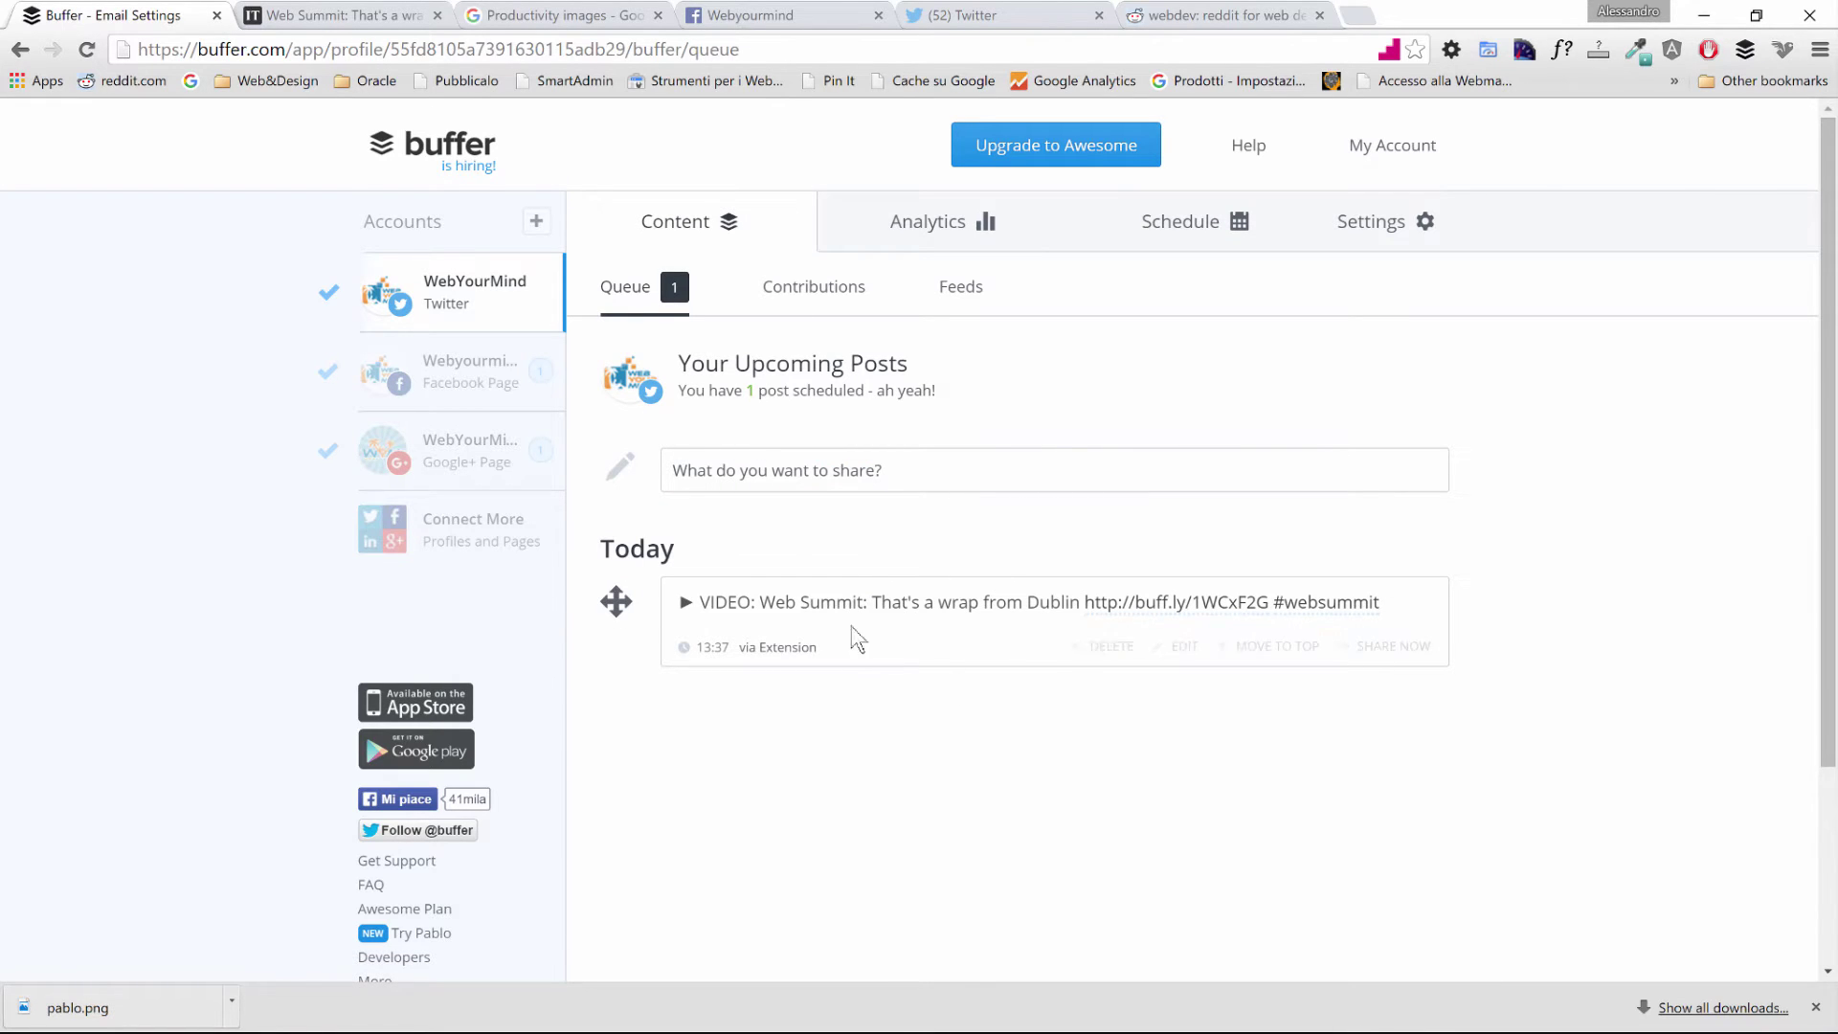
left_click(451, 371)
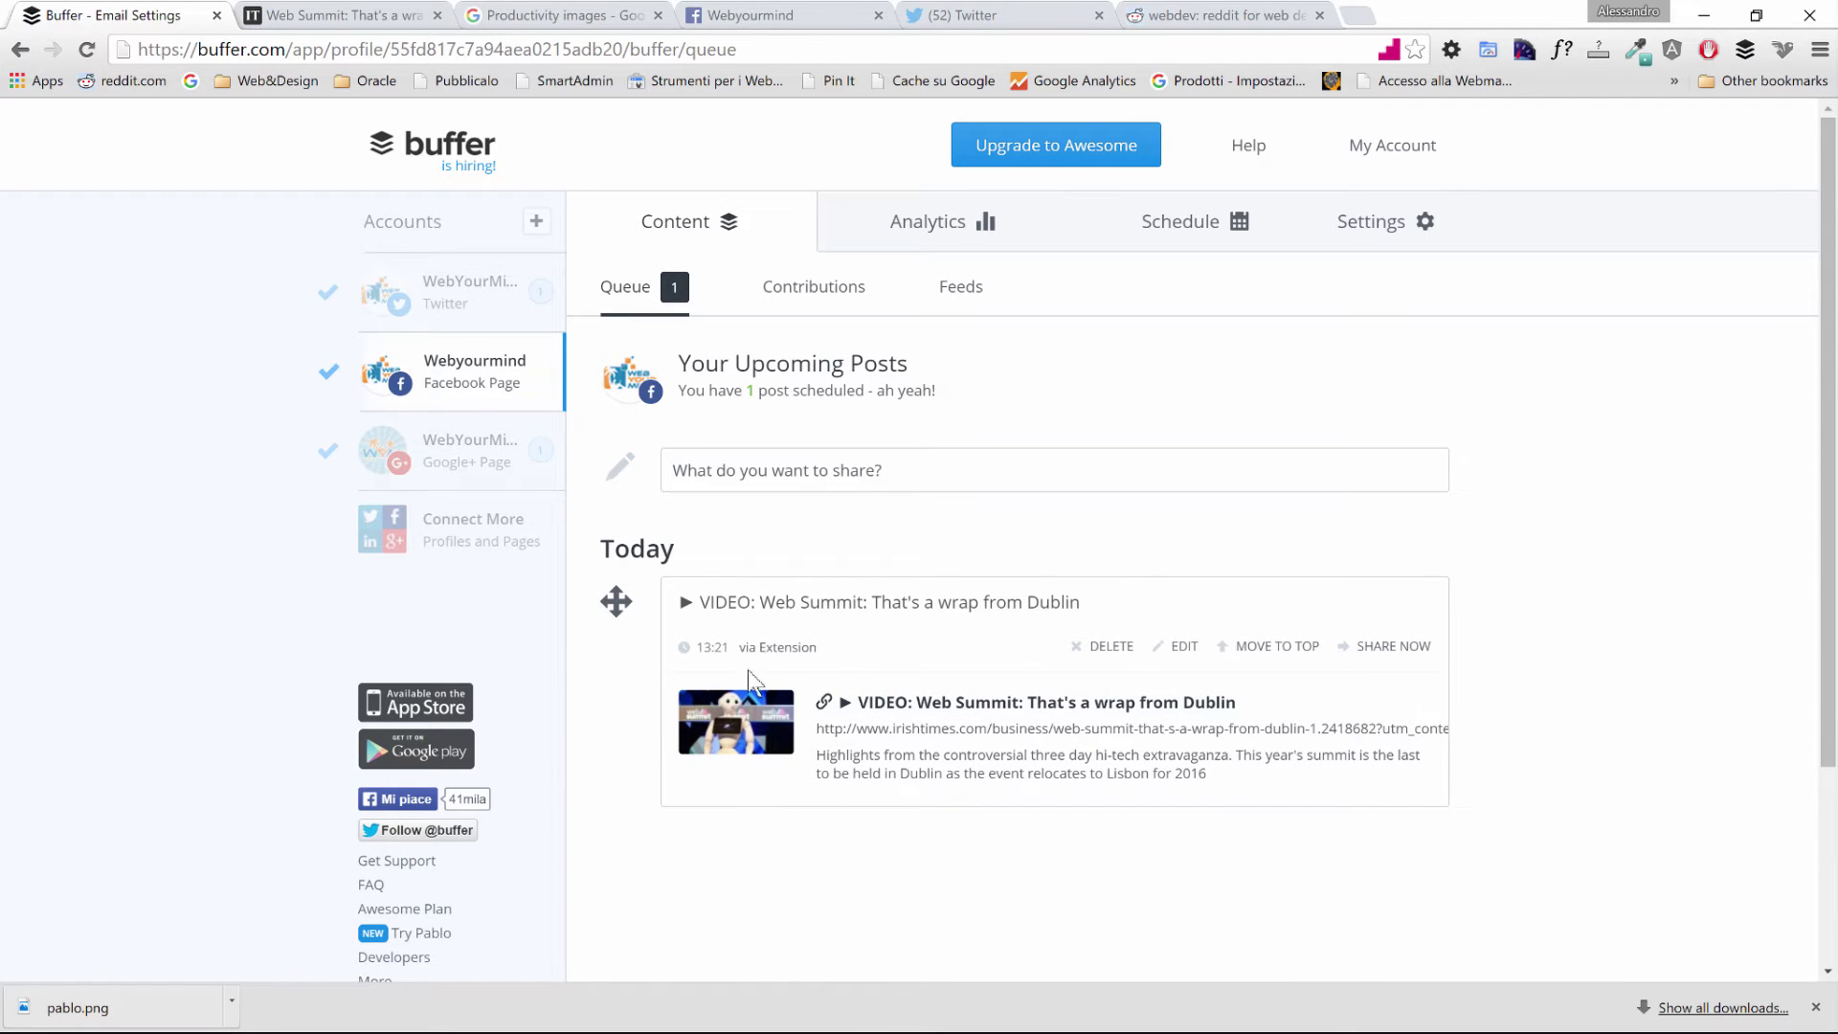
left_click(464, 445)
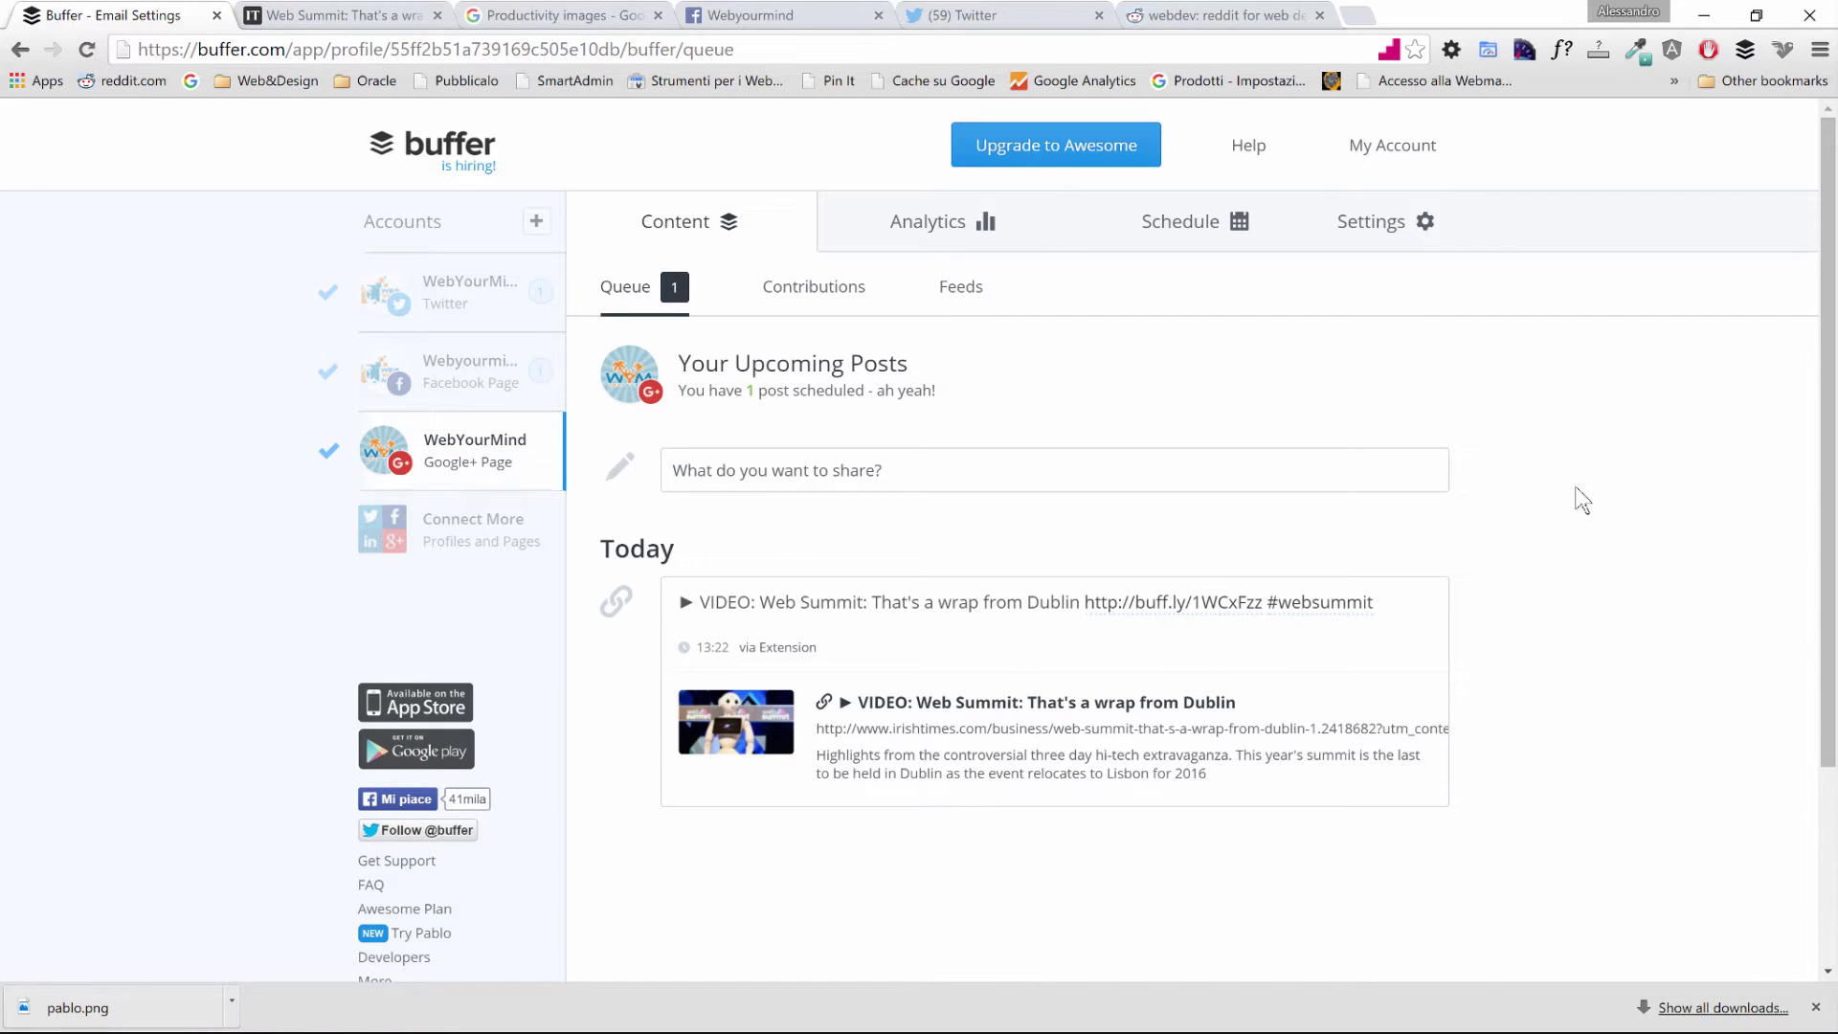
Append 'Check it out!' to the queued Google+ Web Summit post, save, and return to Twitter.
left_click(979, 601)
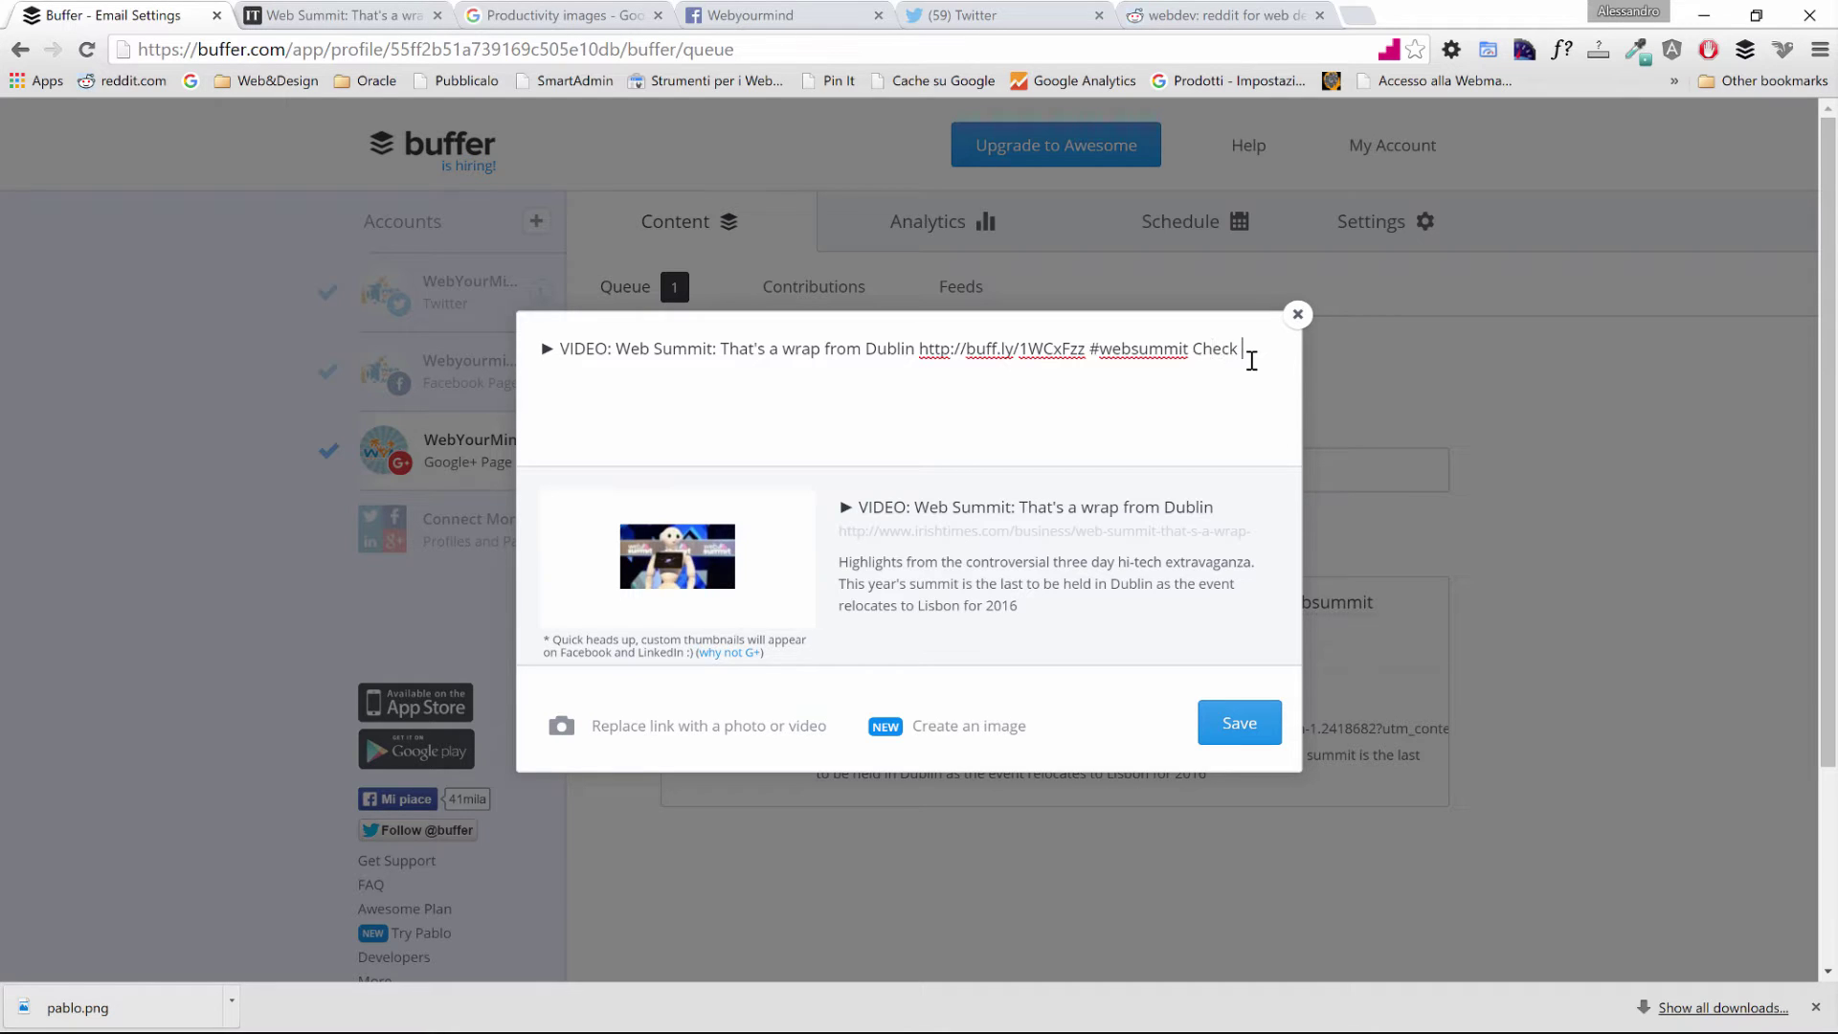
type("Check it out!")
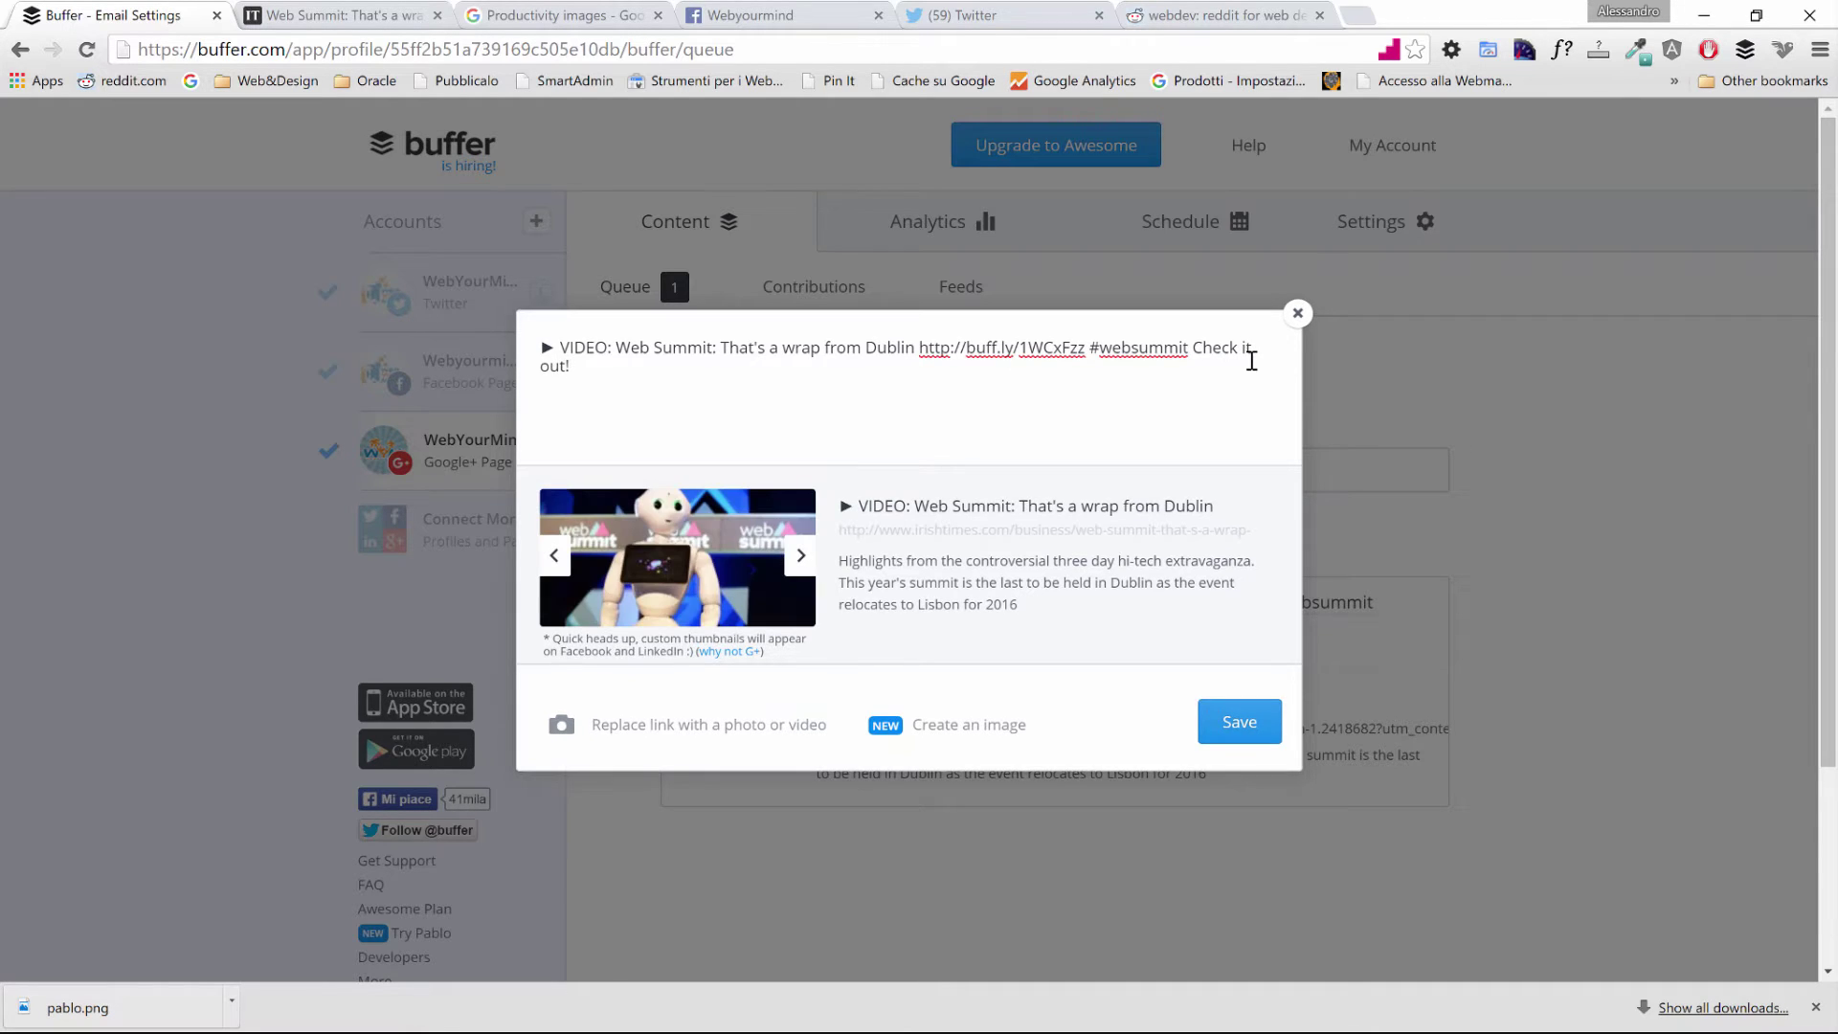
left_click(1235, 721)
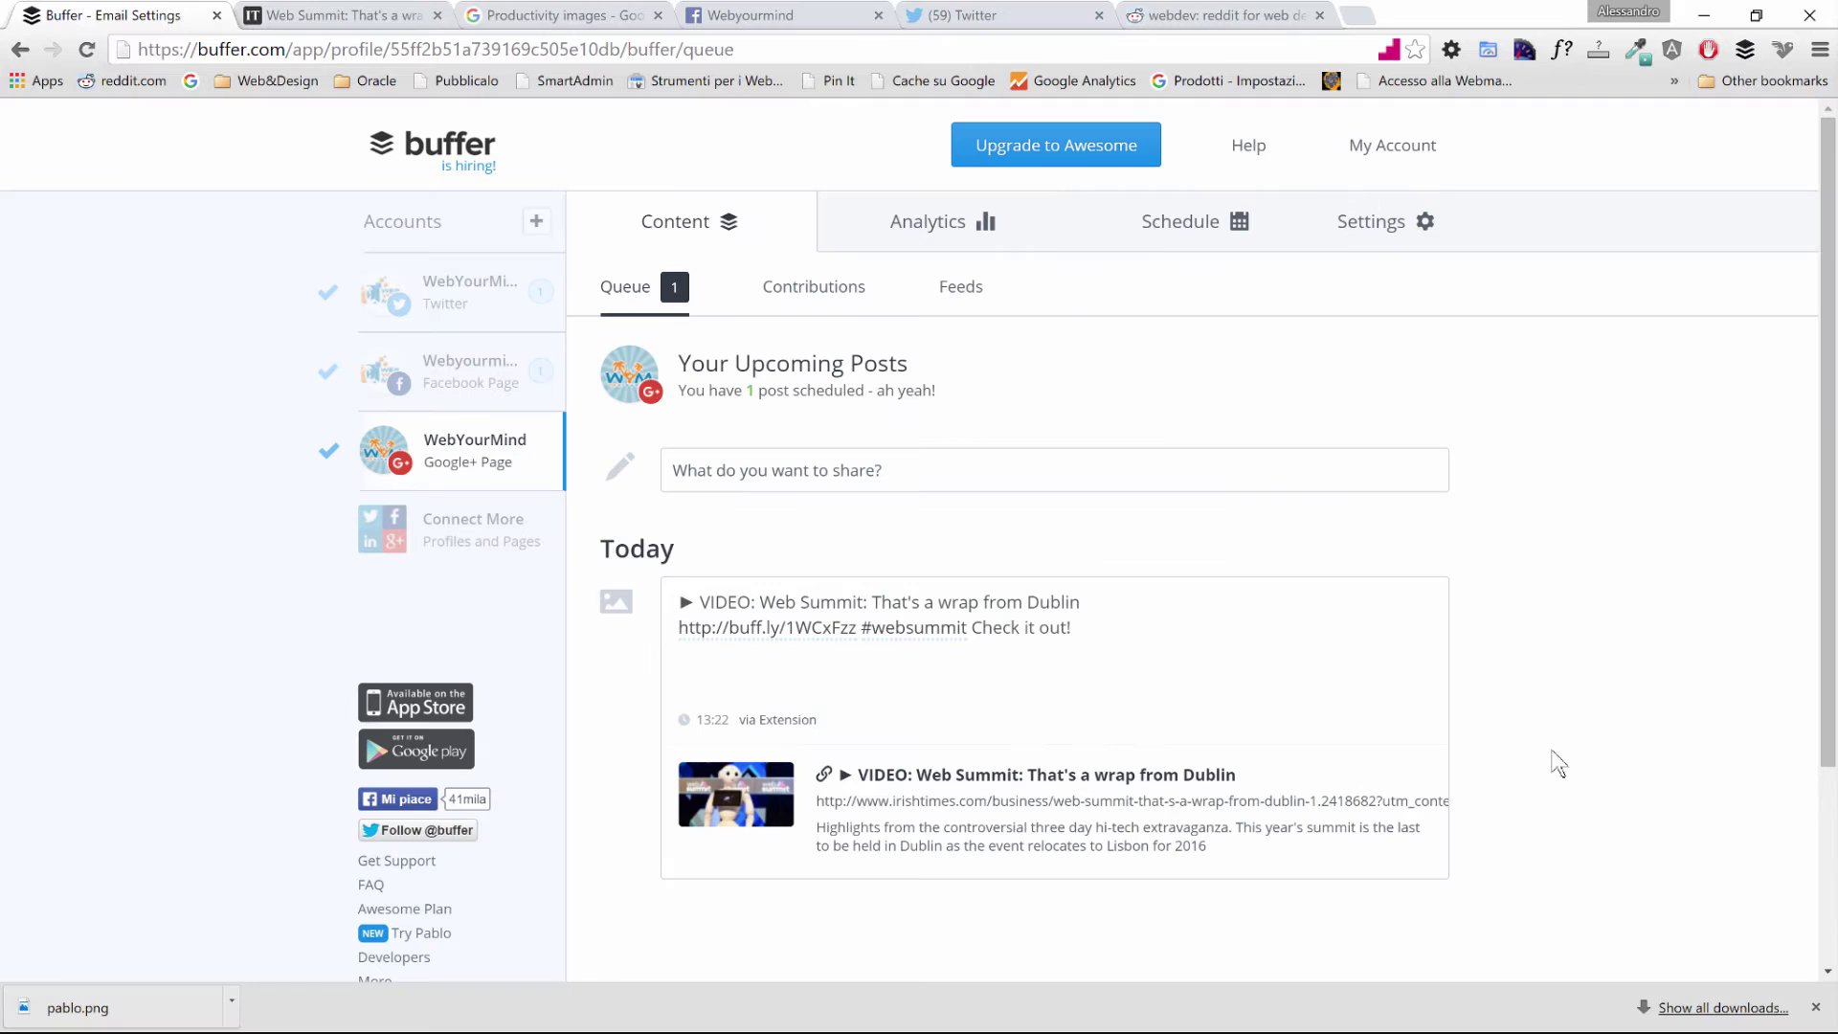
left_click(418, 316)
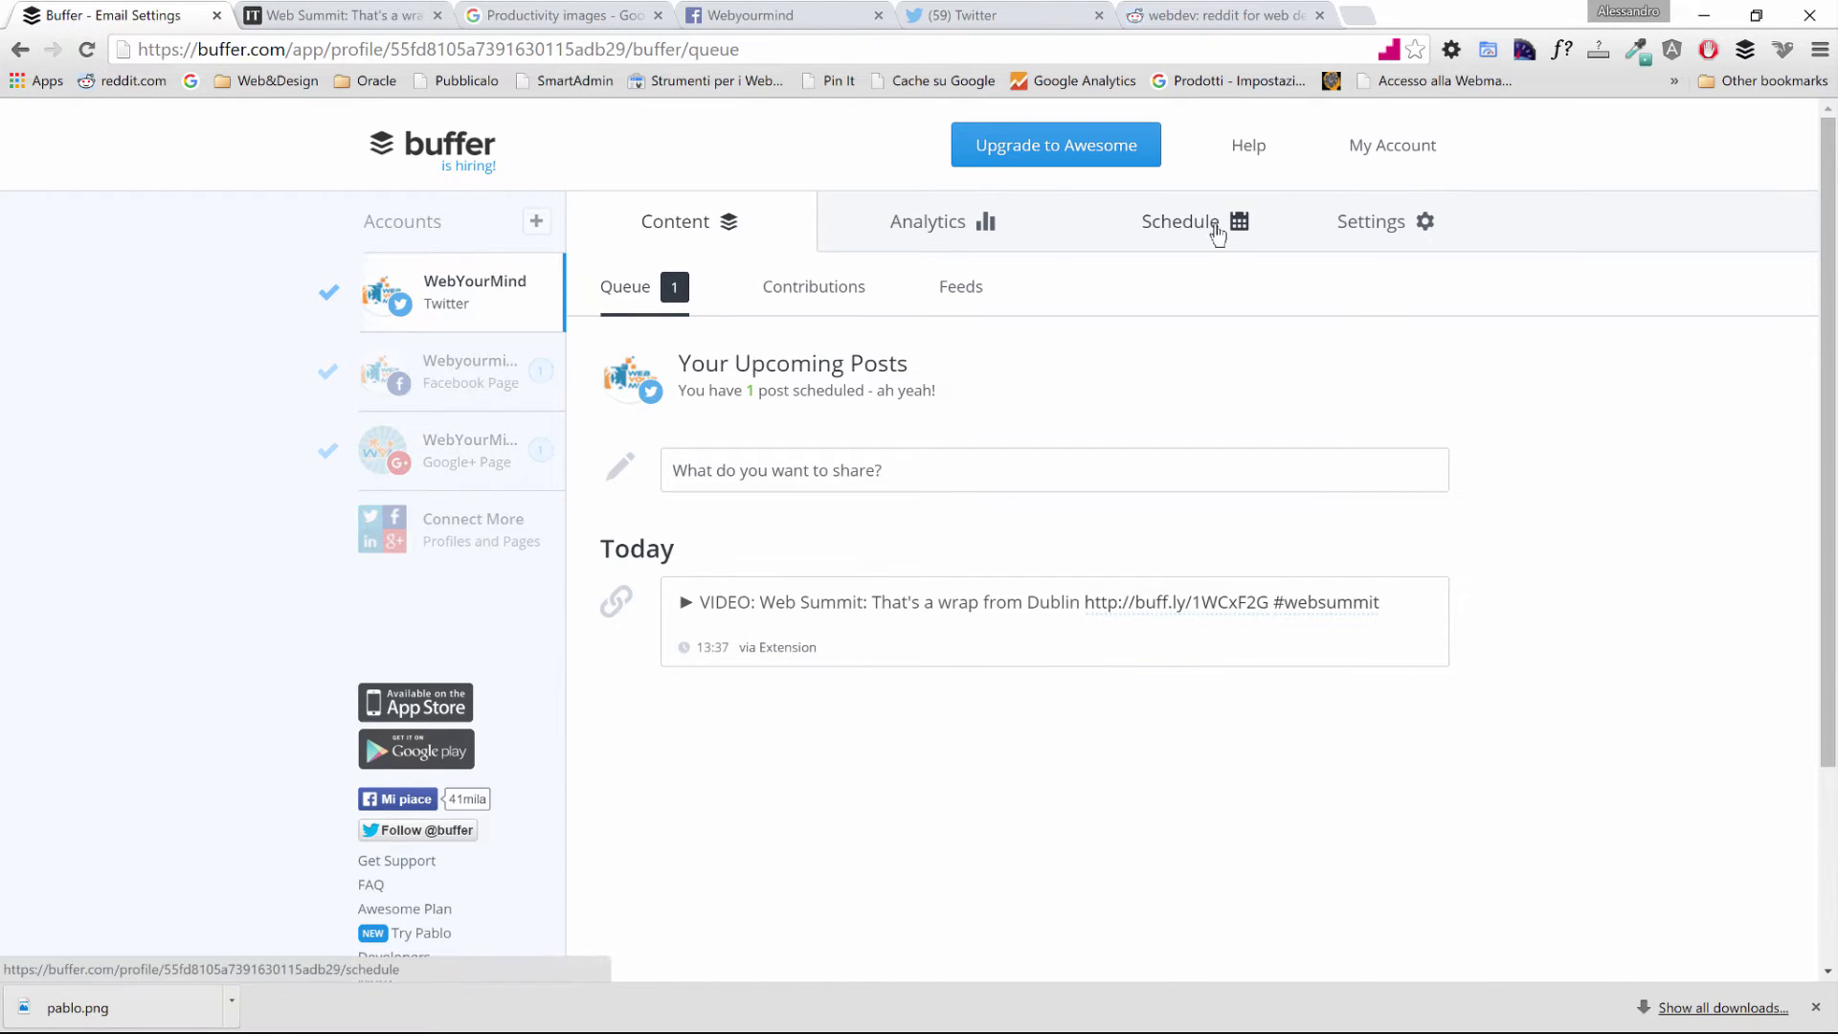
left_click(316, 15)
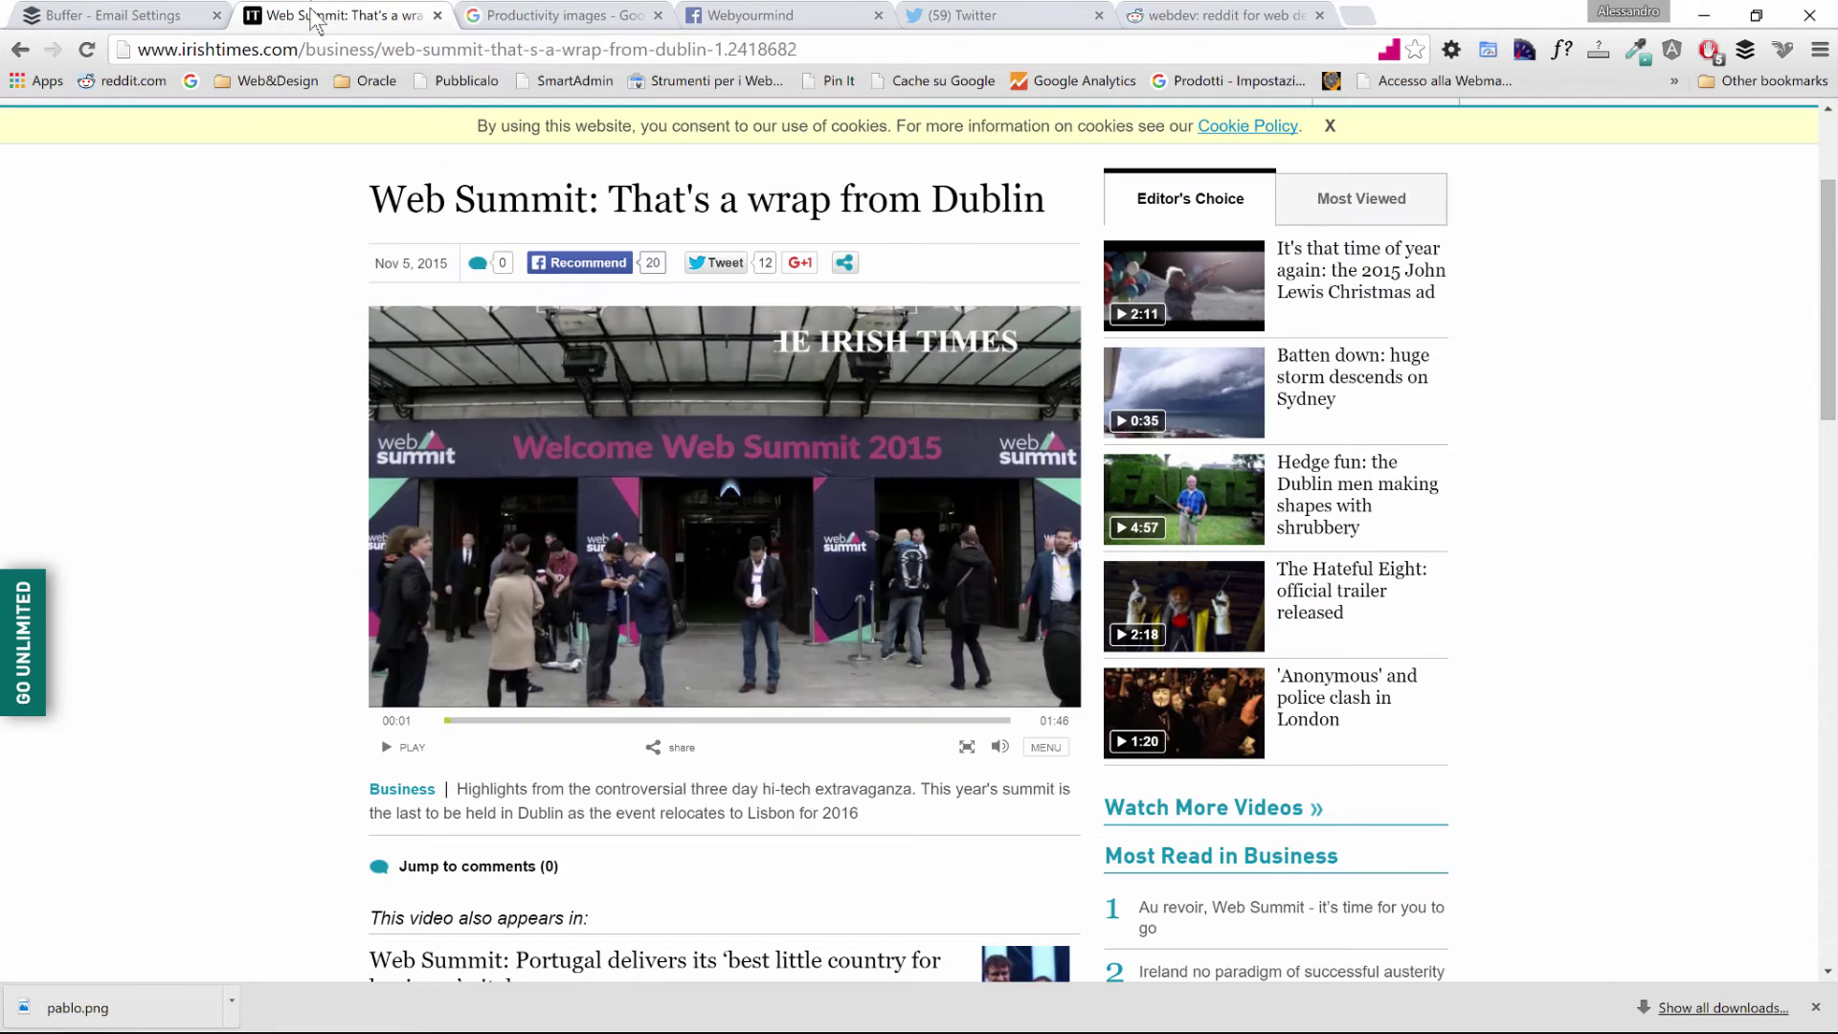
left_click(1746, 56)
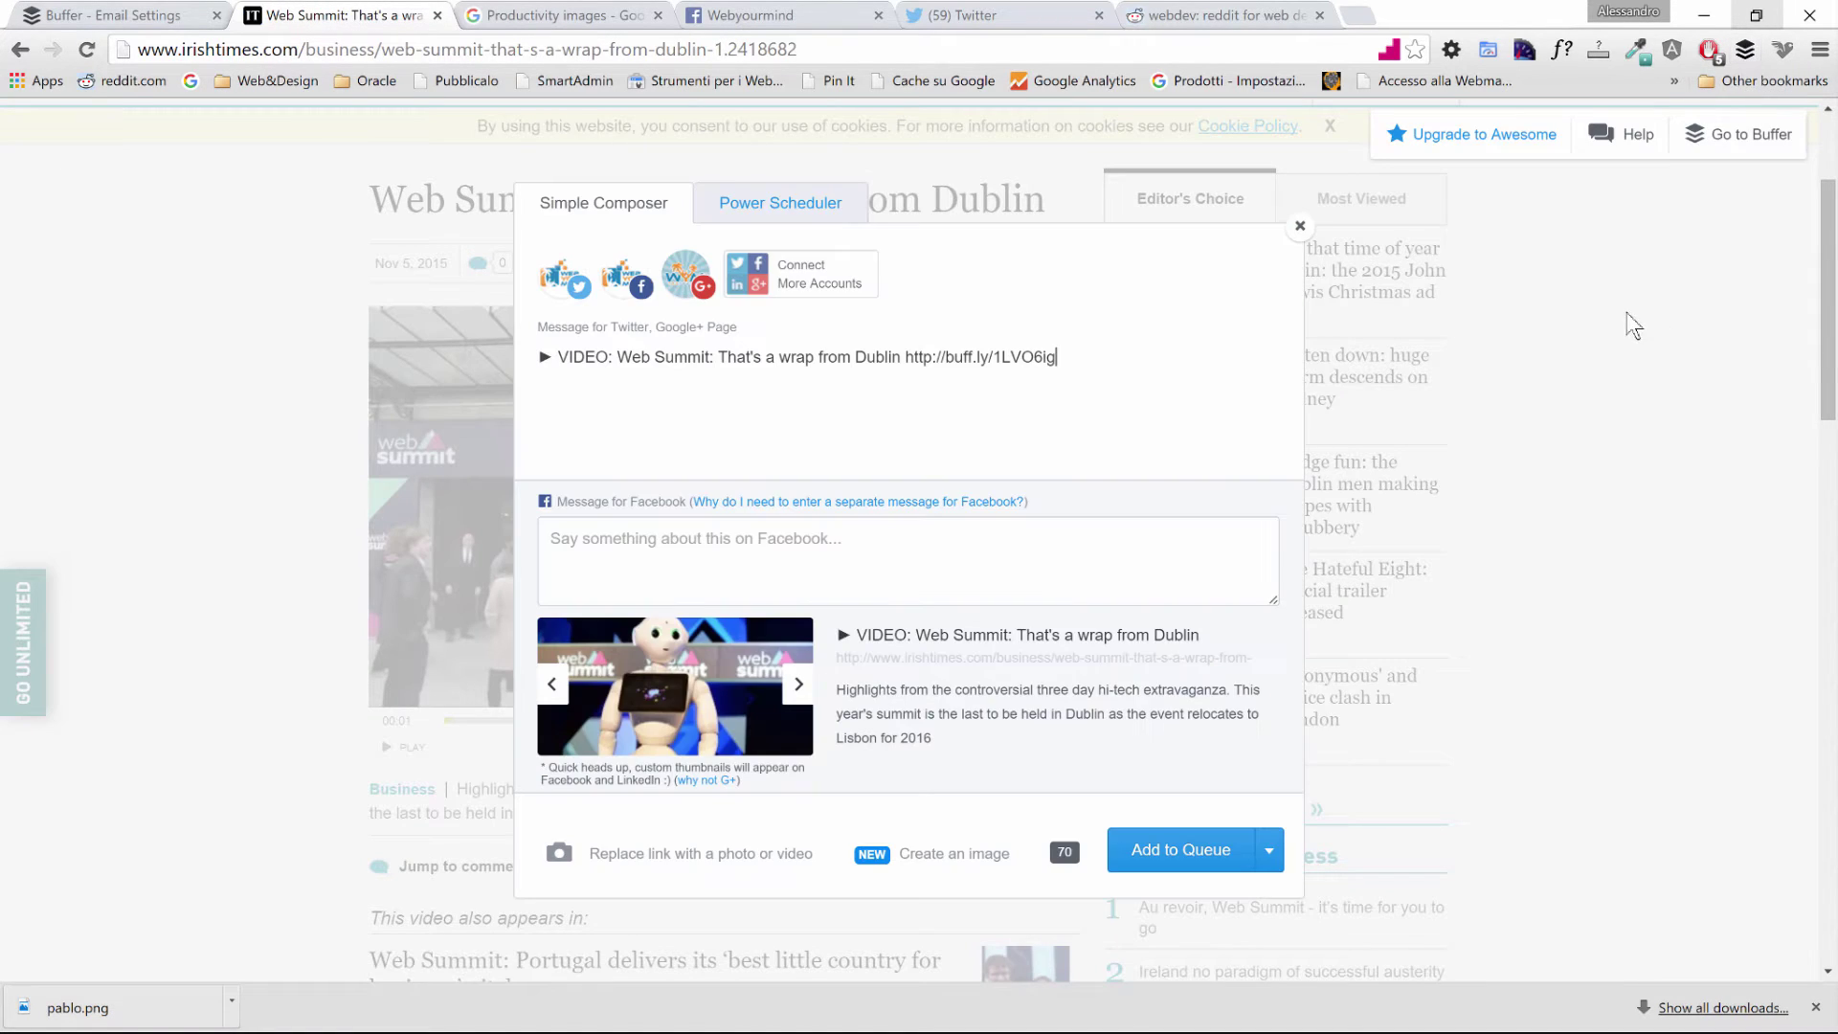
left_click(751, 216)
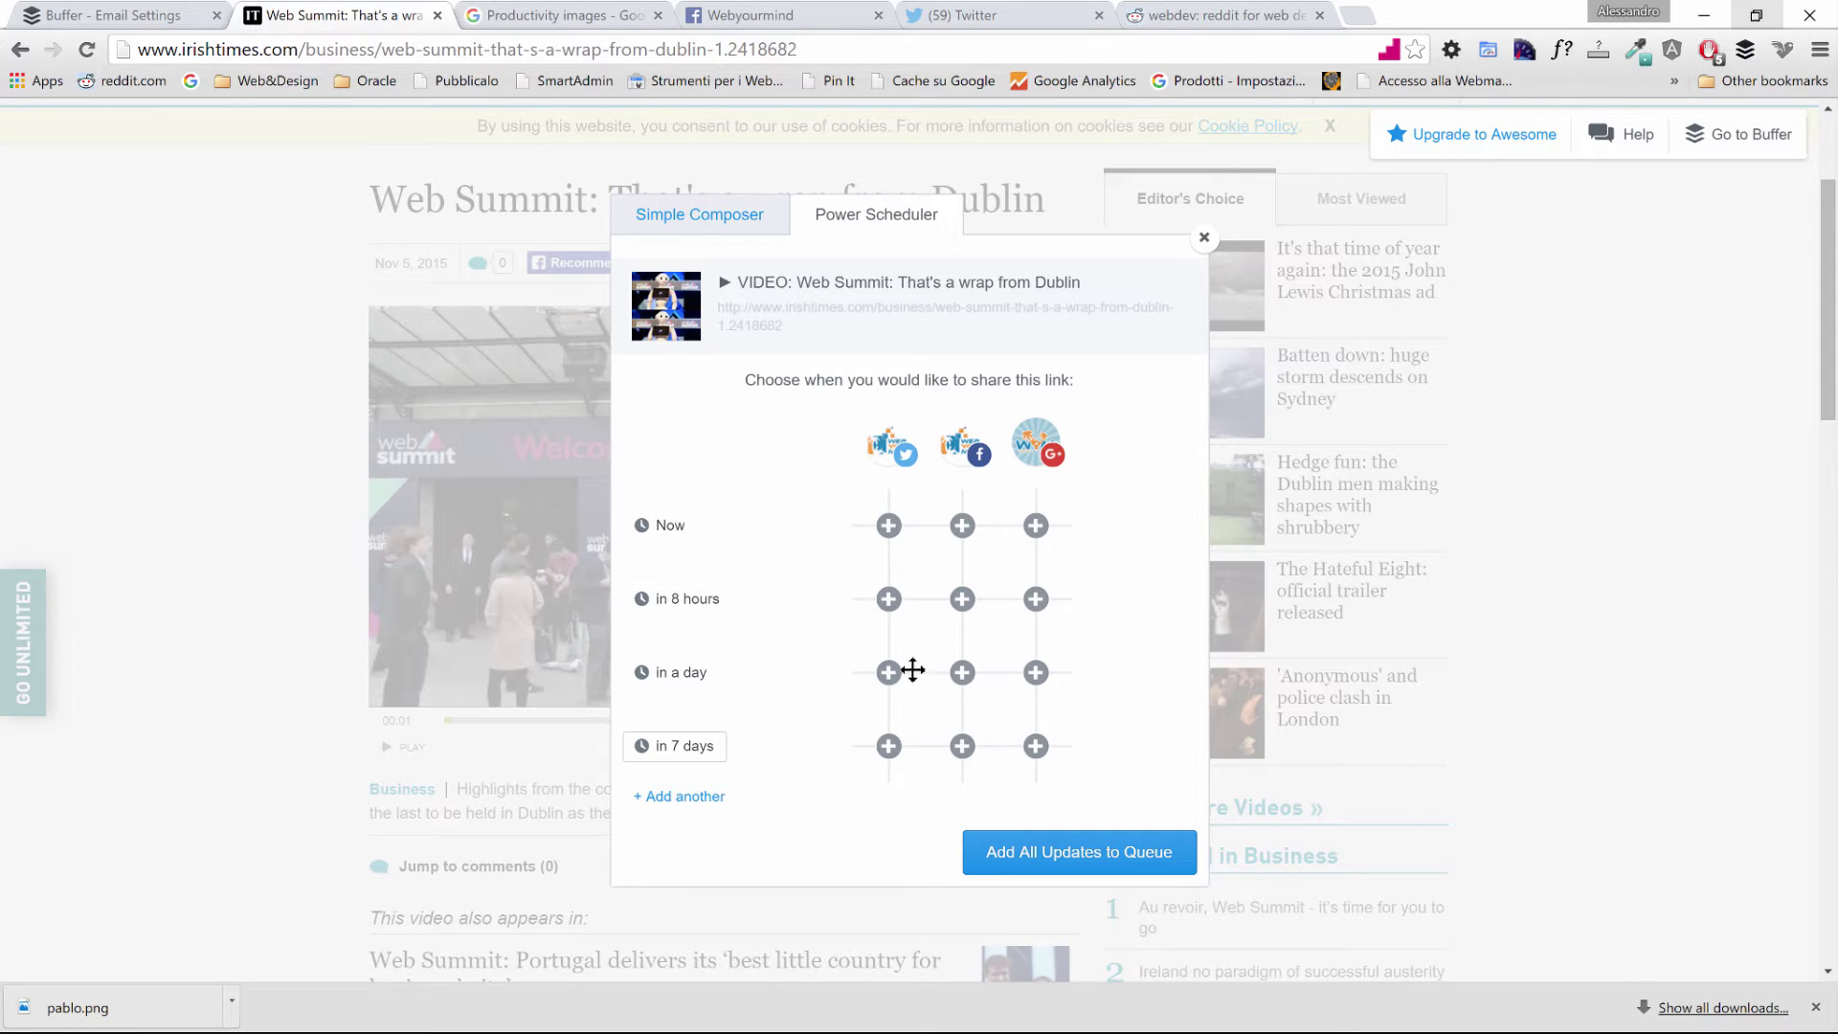
left_click(889, 525)
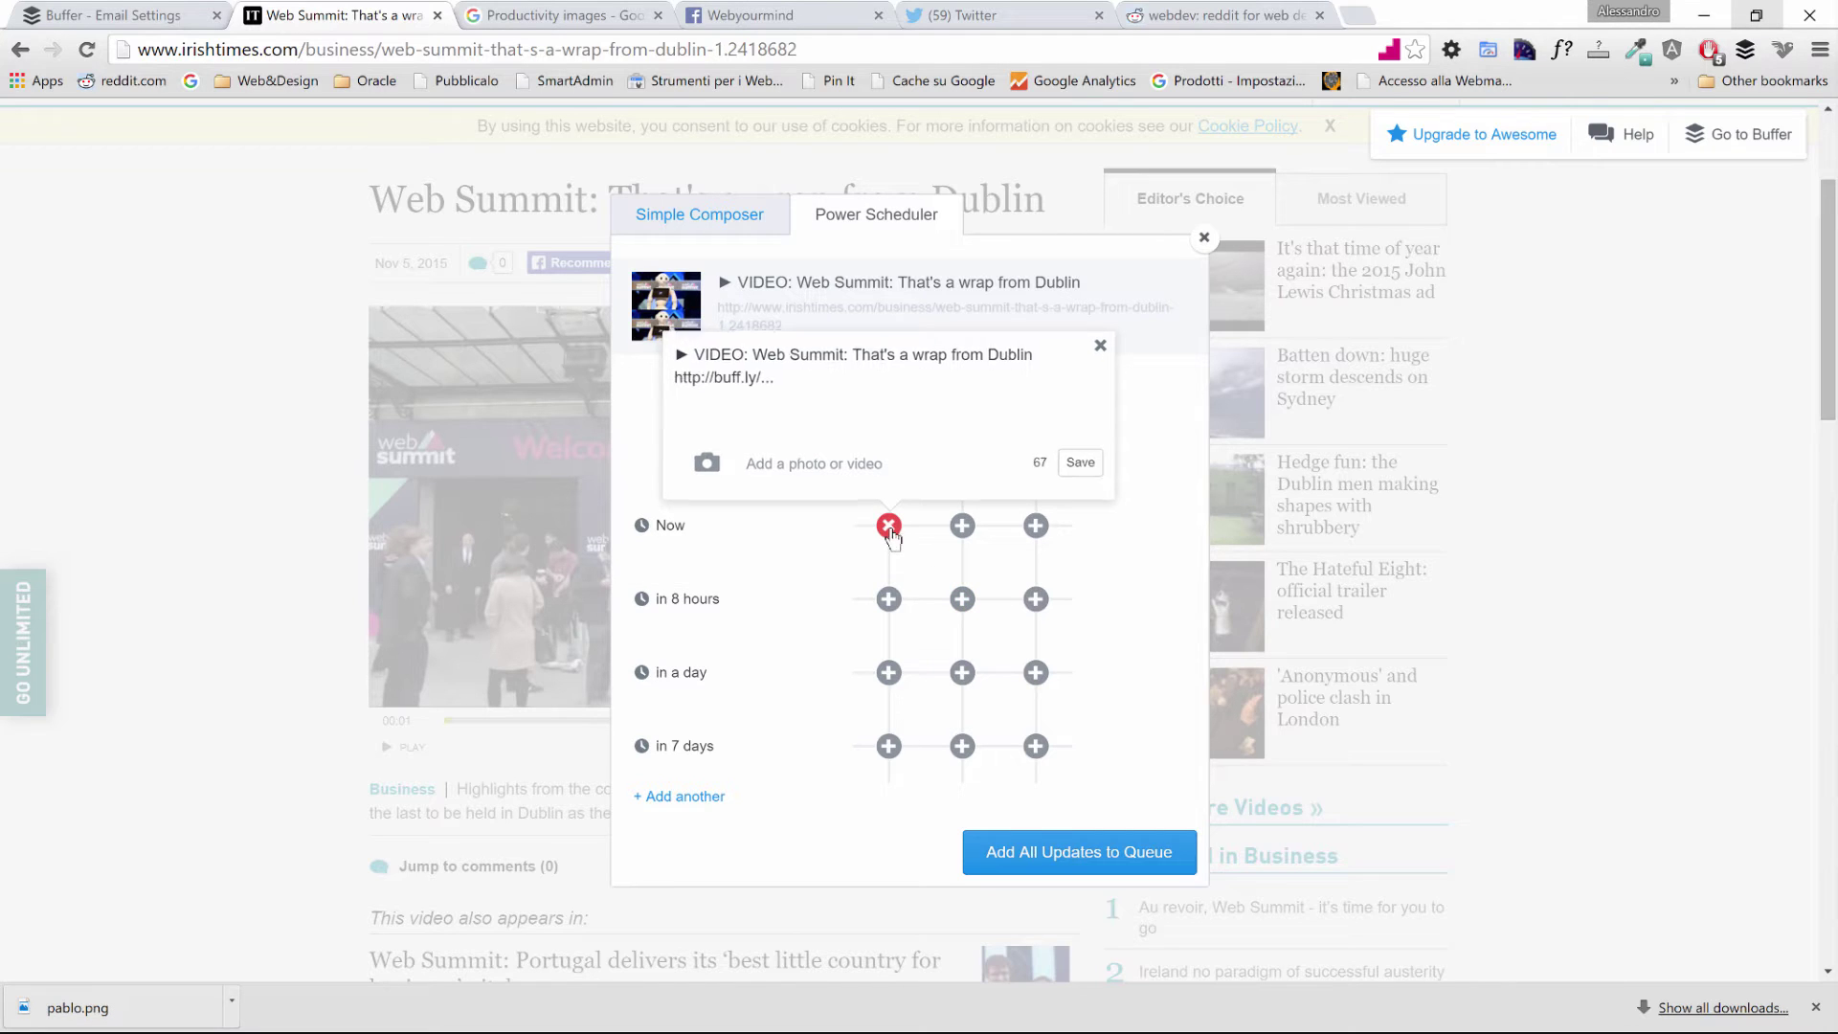
left_click(888, 526)
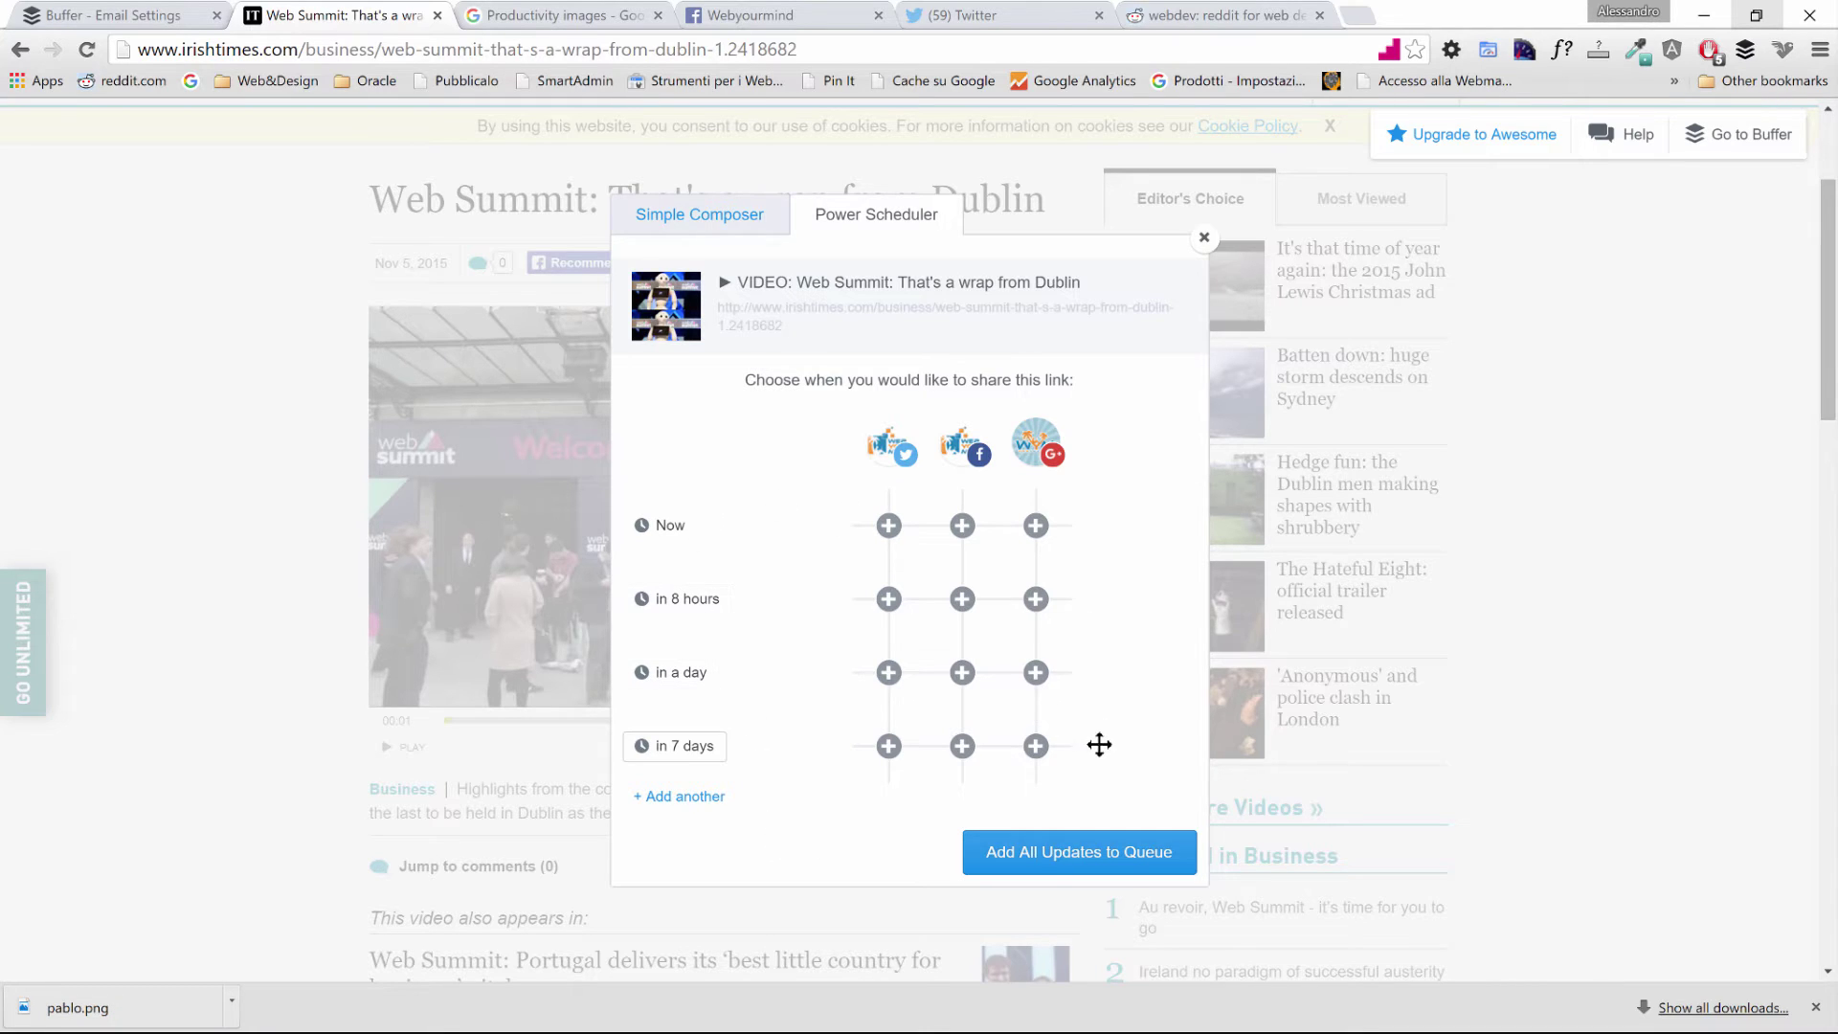
left_click(1203, 238)
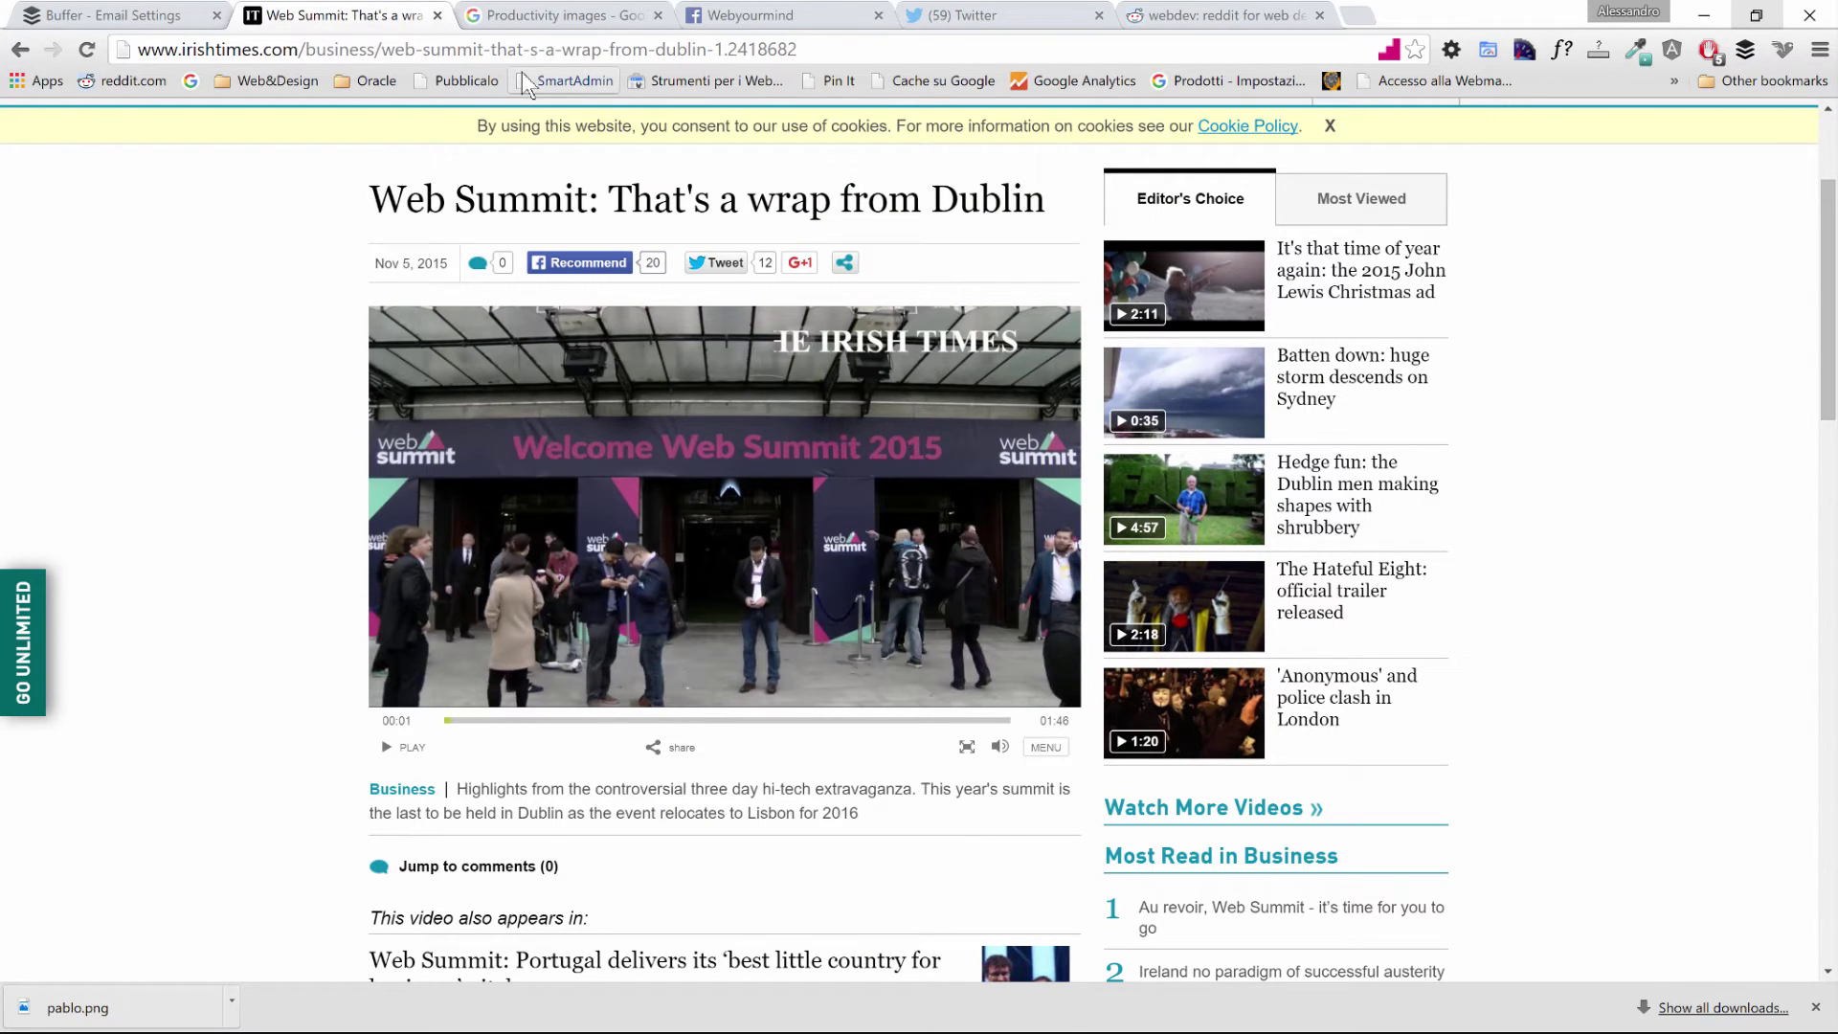
Preview the teal PRODUCTIVITY image from the image results and share it through Buffer.
left_click(560, 15)
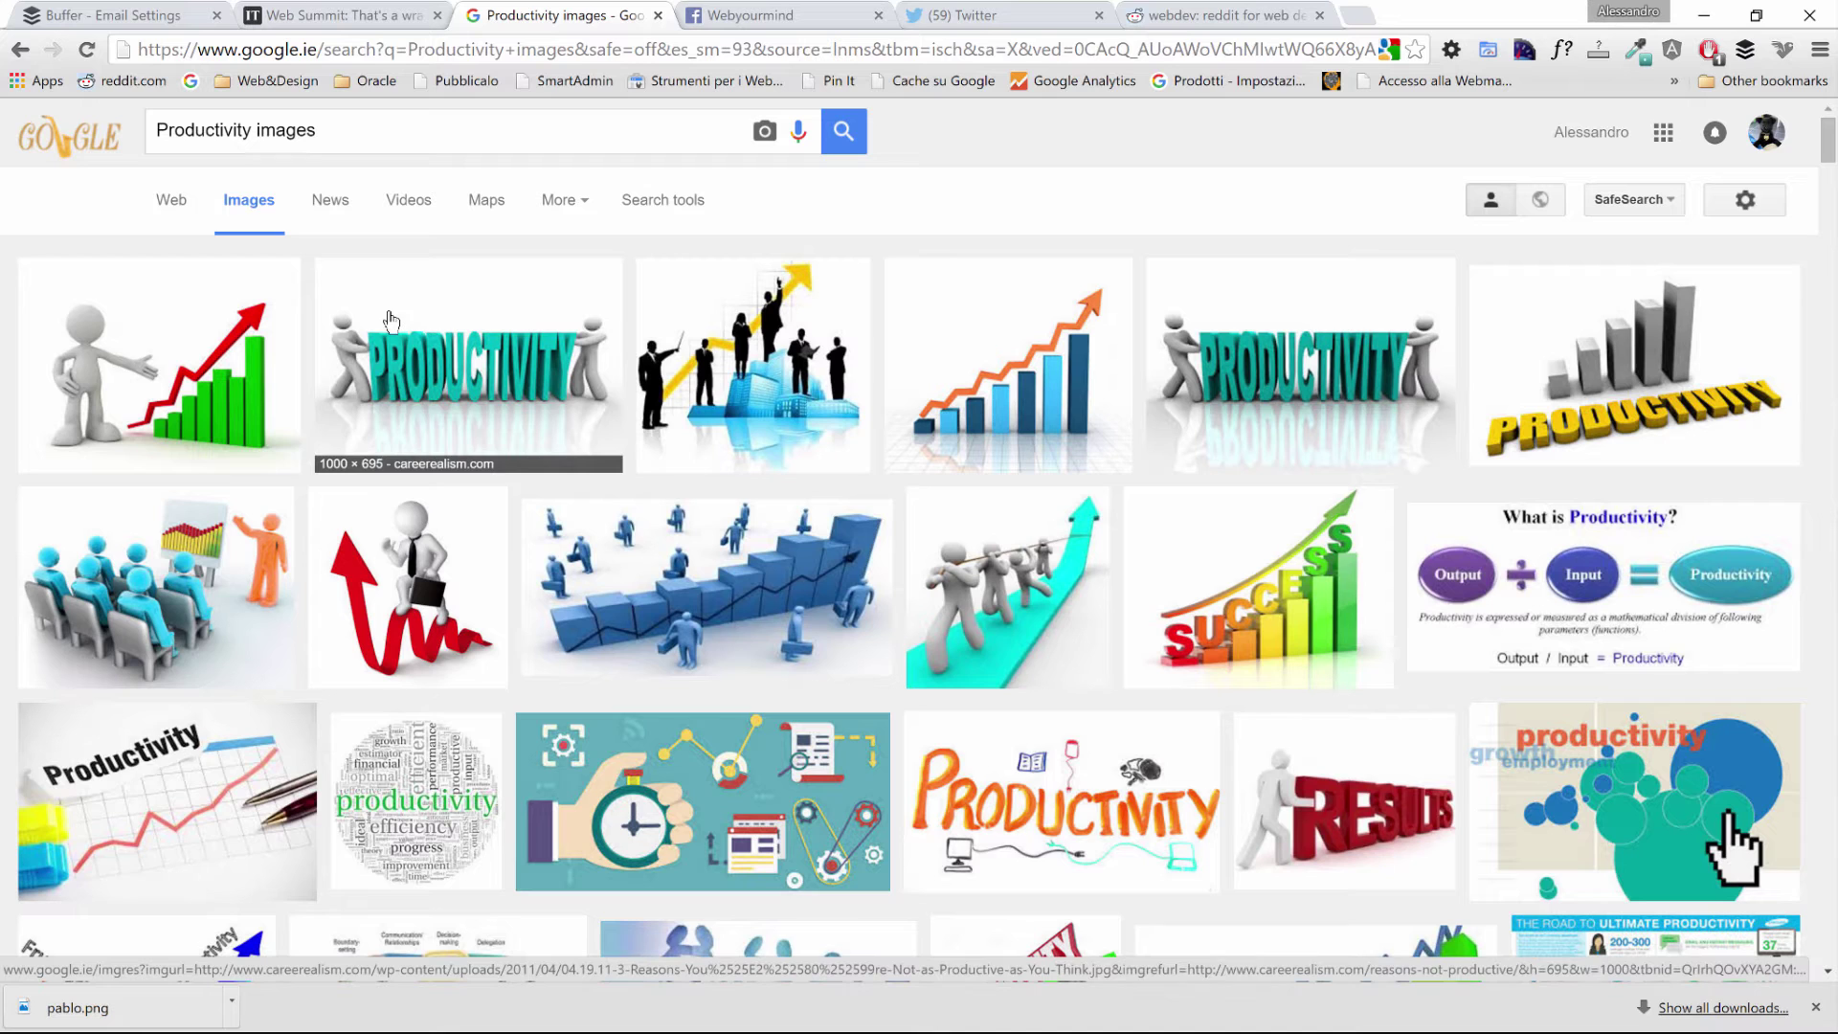
left_click(445, 333)
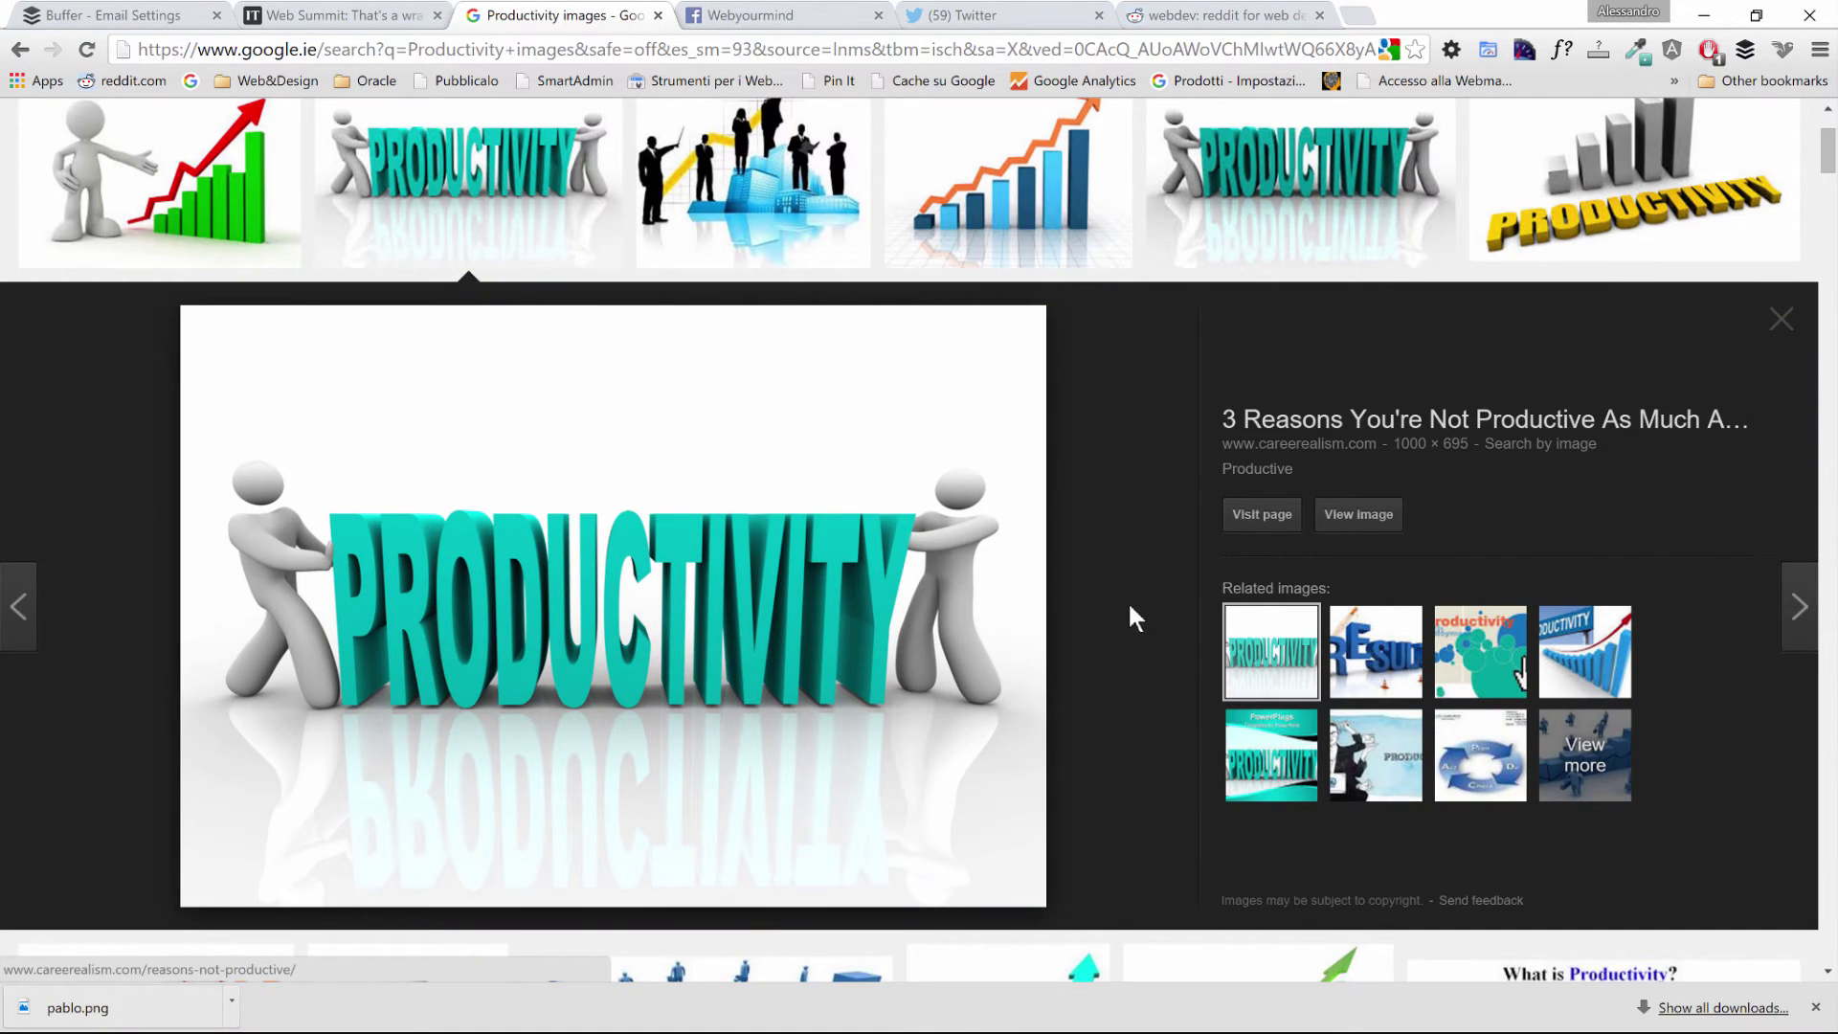
mouse_move(992, 587)
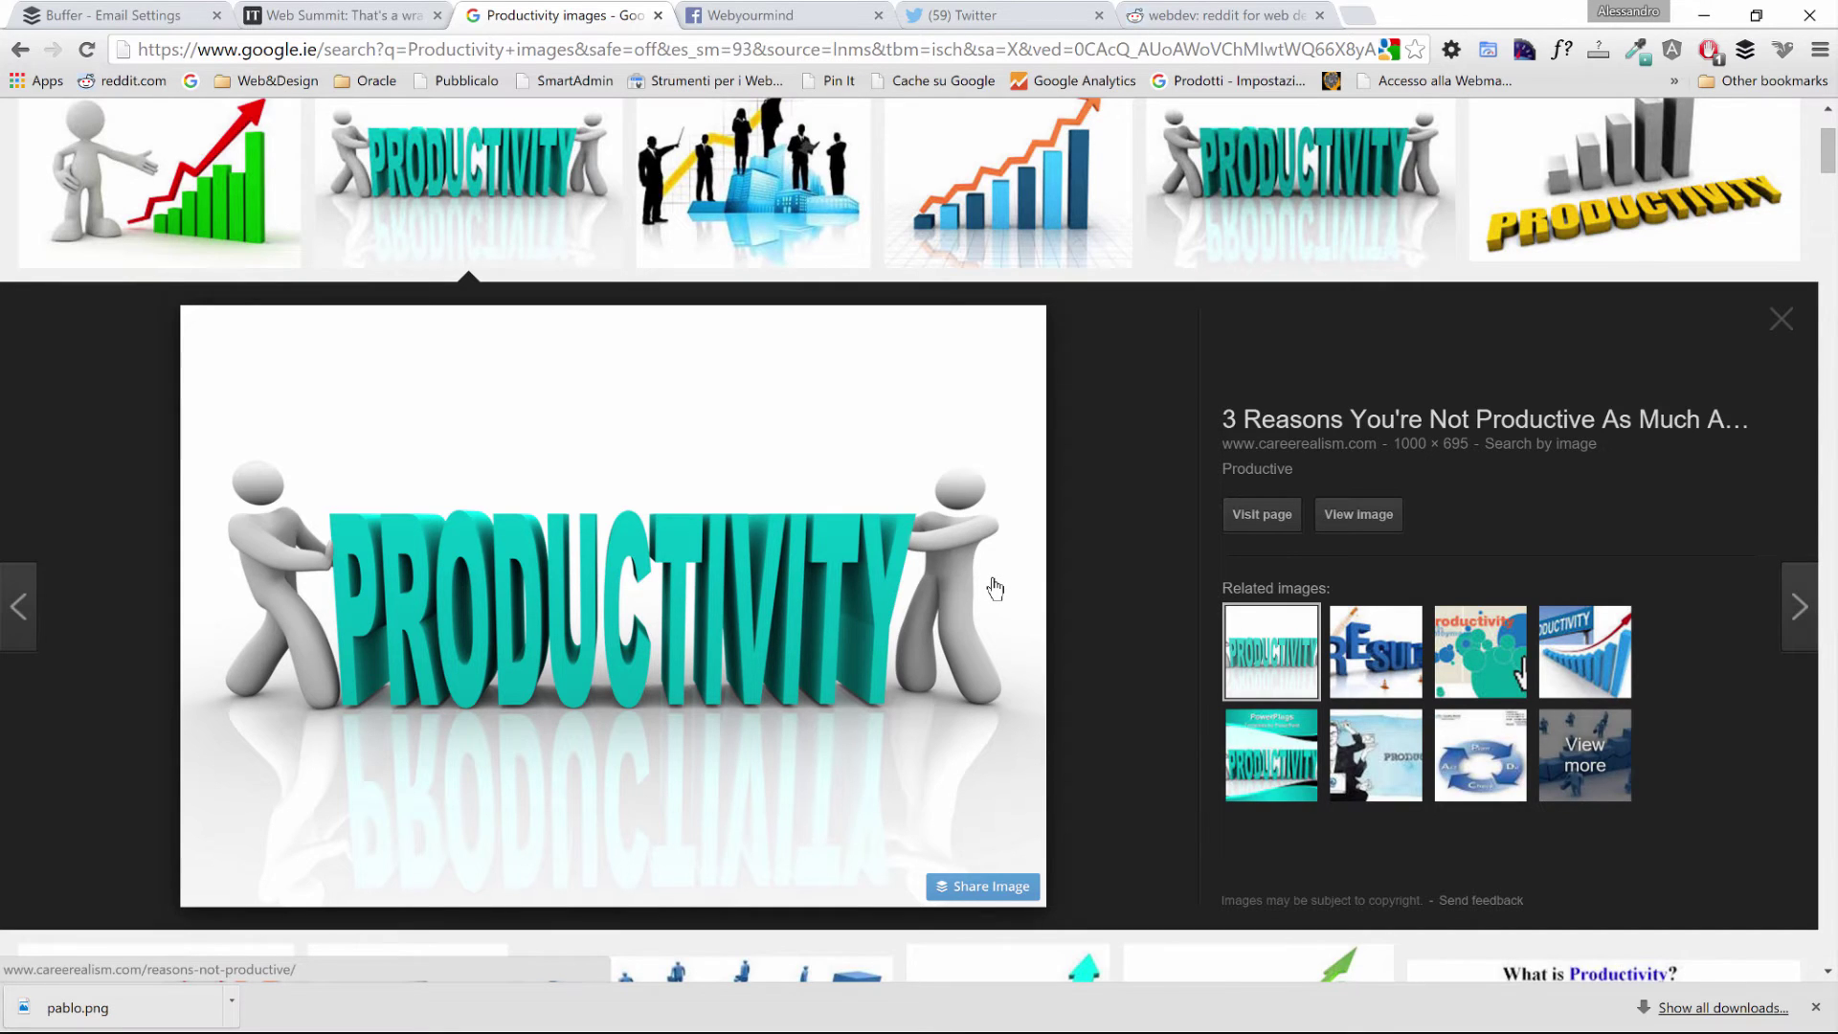
left_click(976, 891)
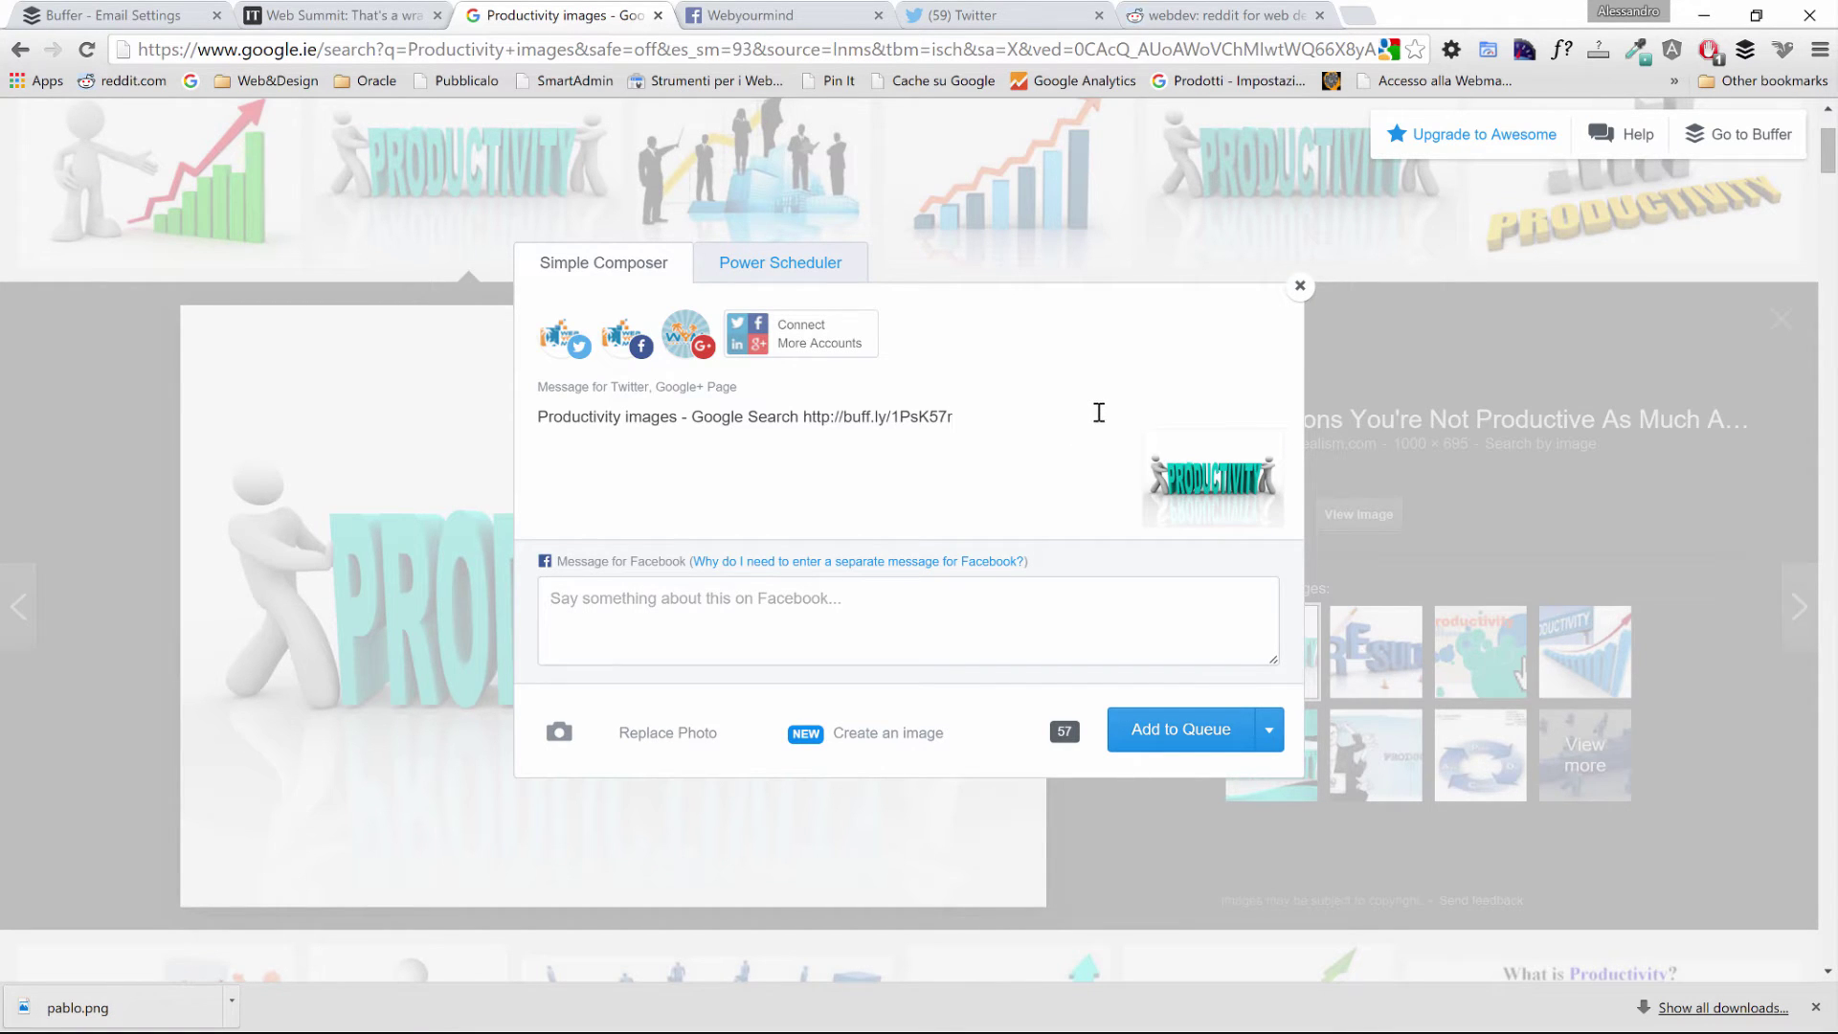
Close the image composer and start a Buffer share of the Facebook ECMAScript 6 post.
left_click(1299, 285)
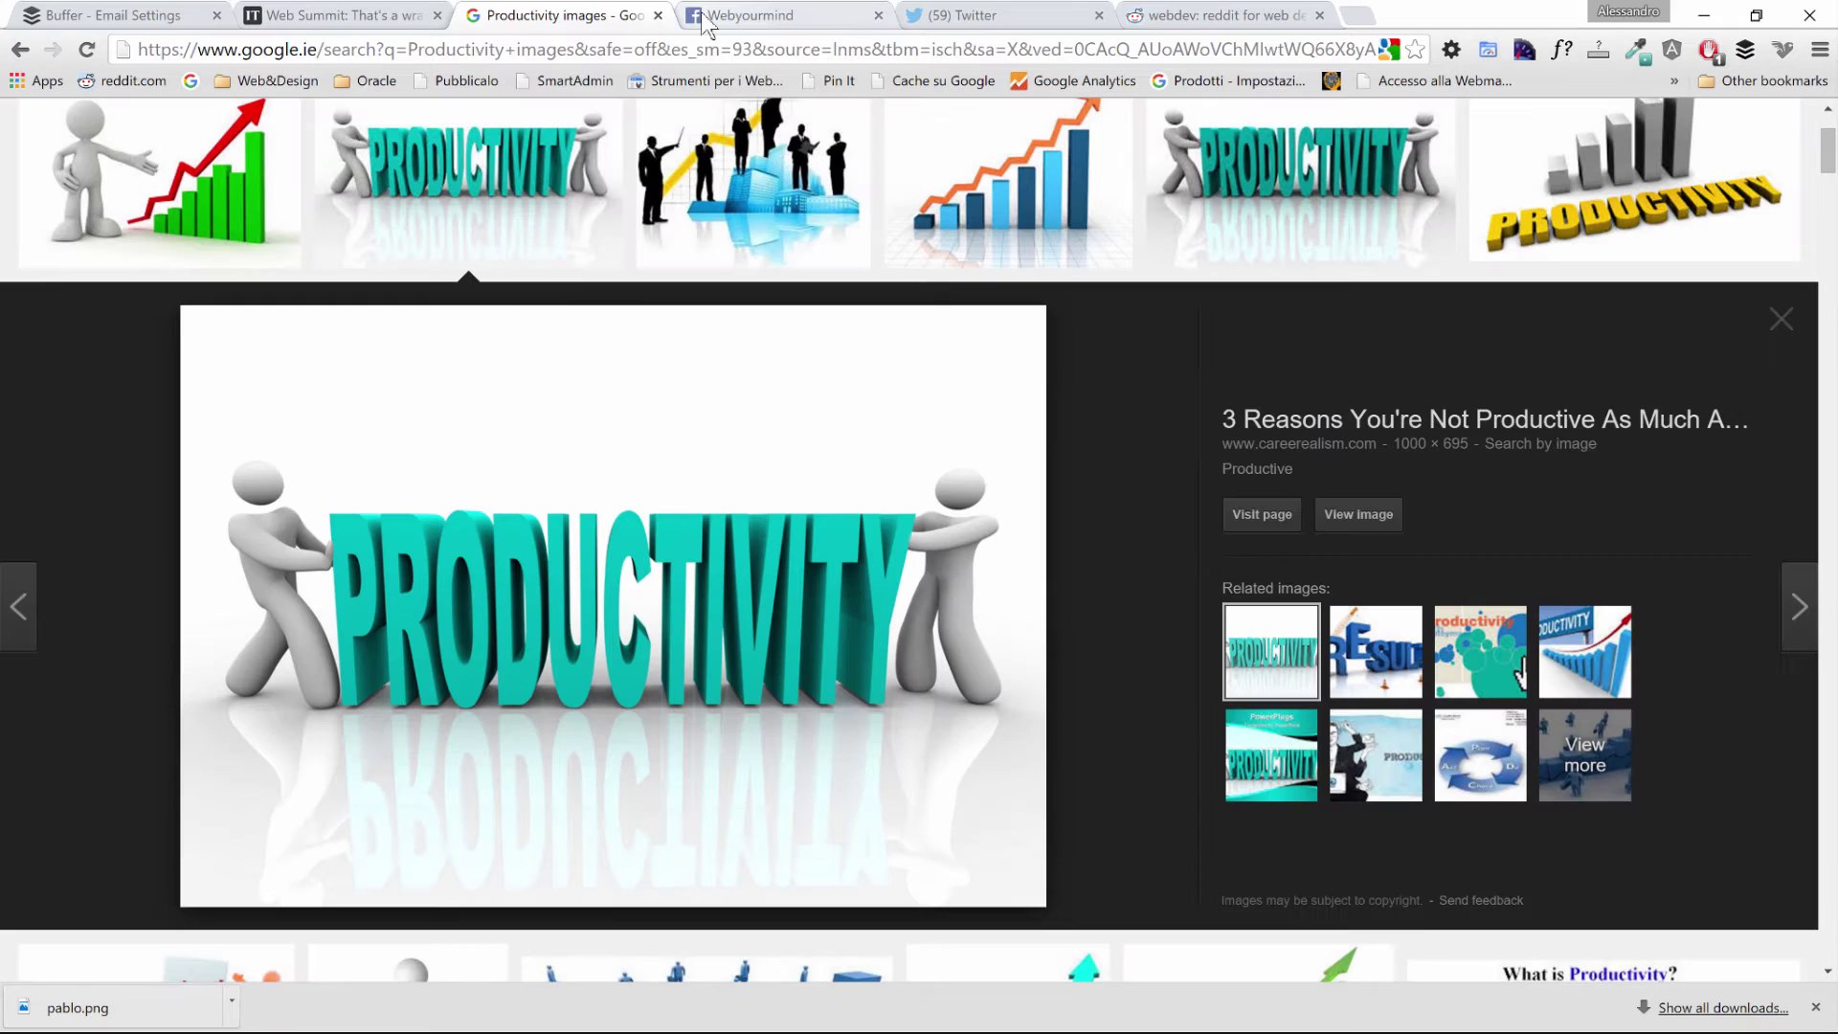
left_click(758, 16)
scroll(1515, 331, "down", 10)
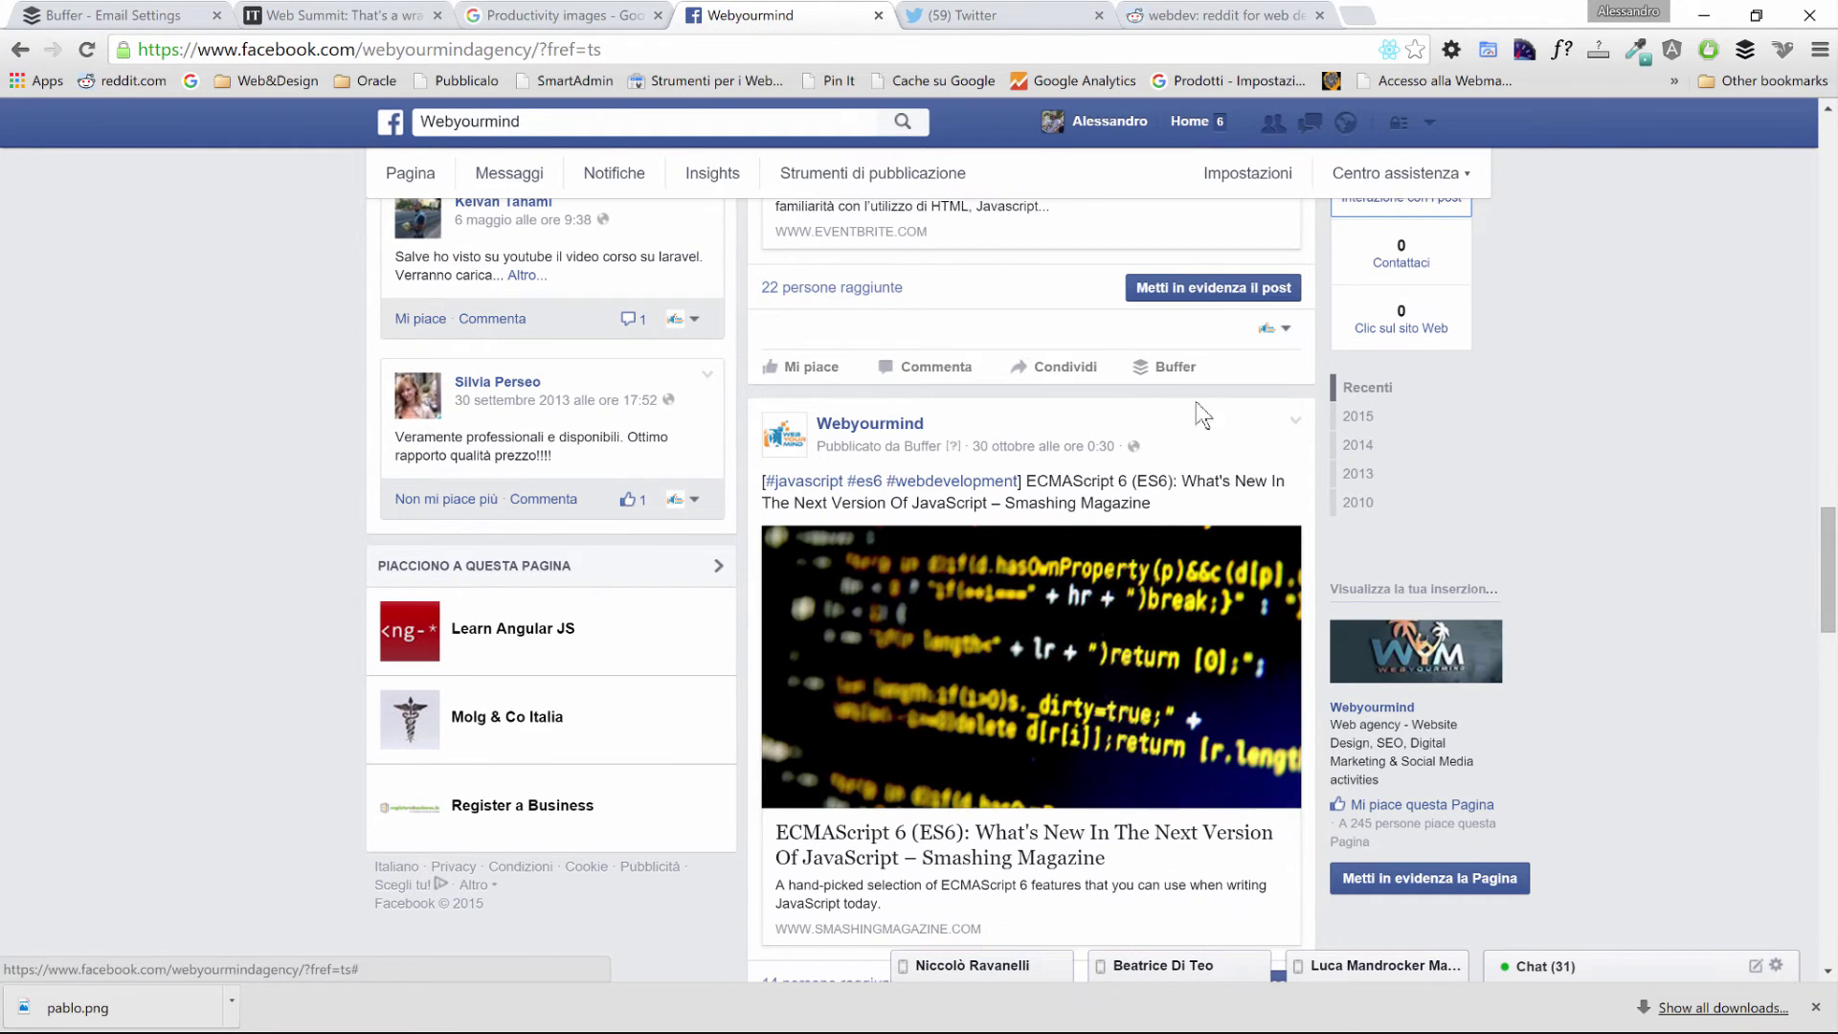
scroll(1208, 402, "down", 2)
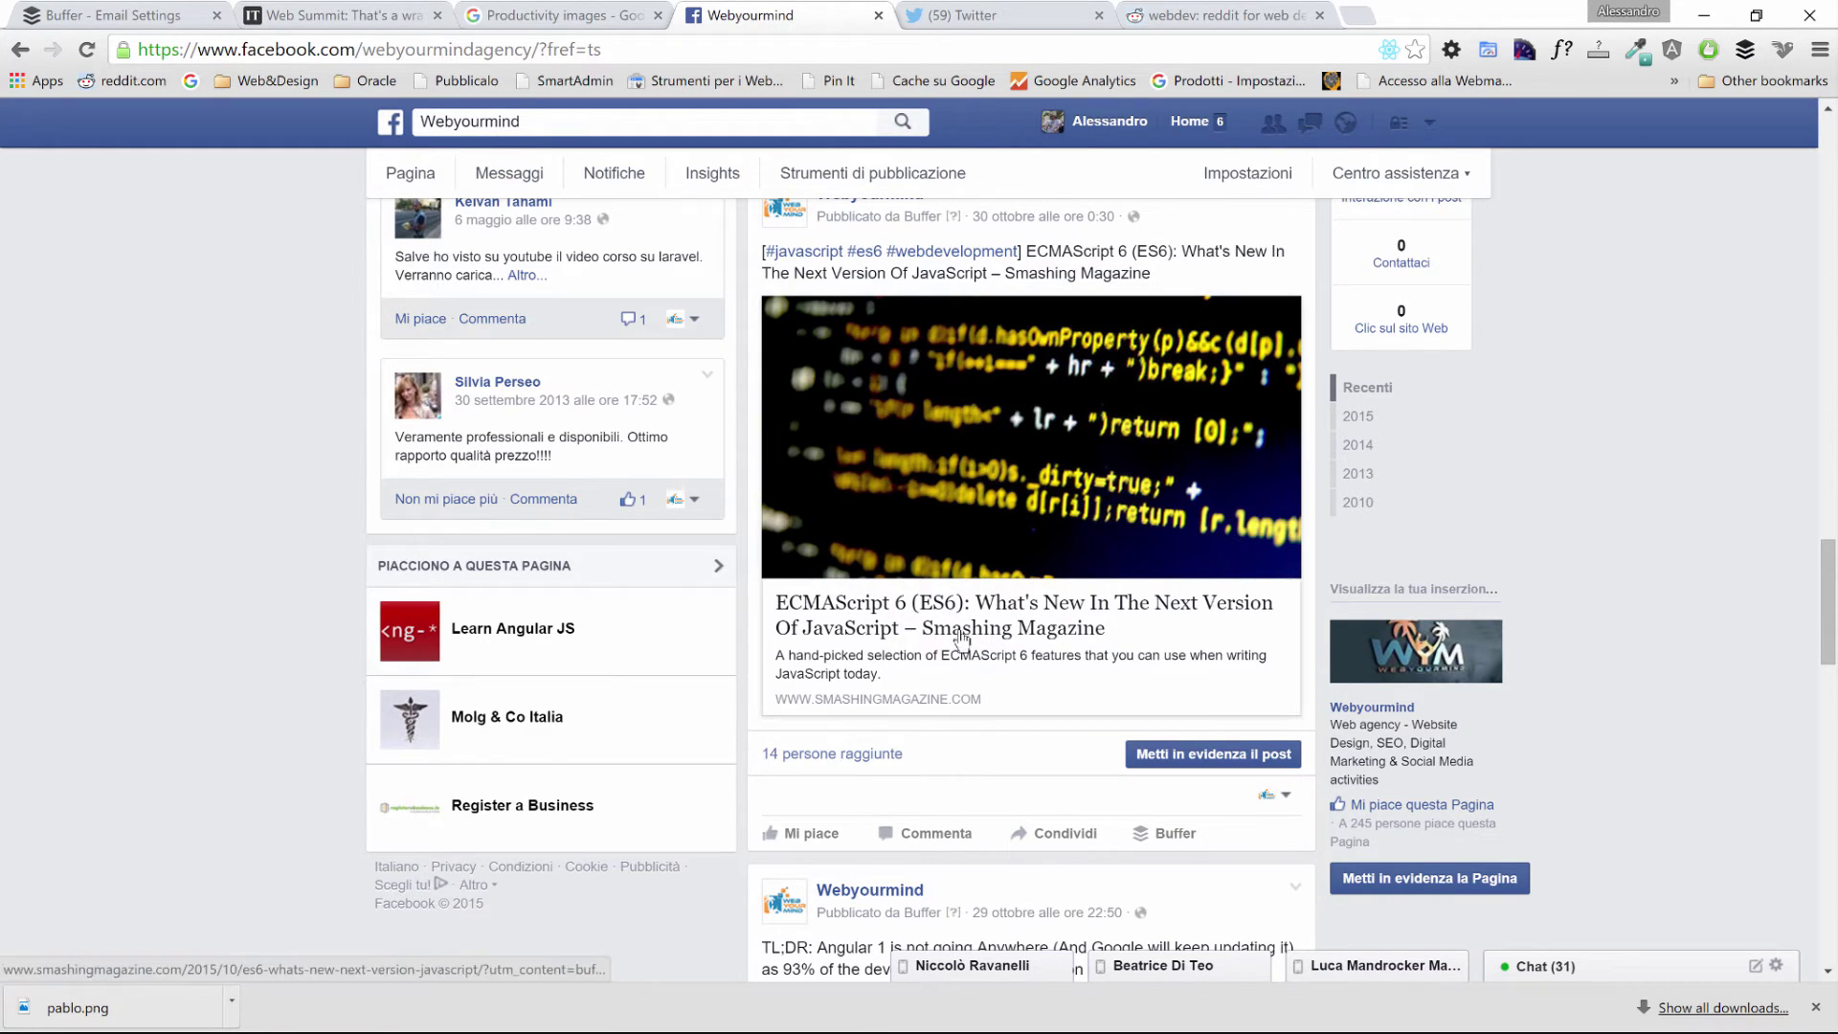
left_click(1183, 840)
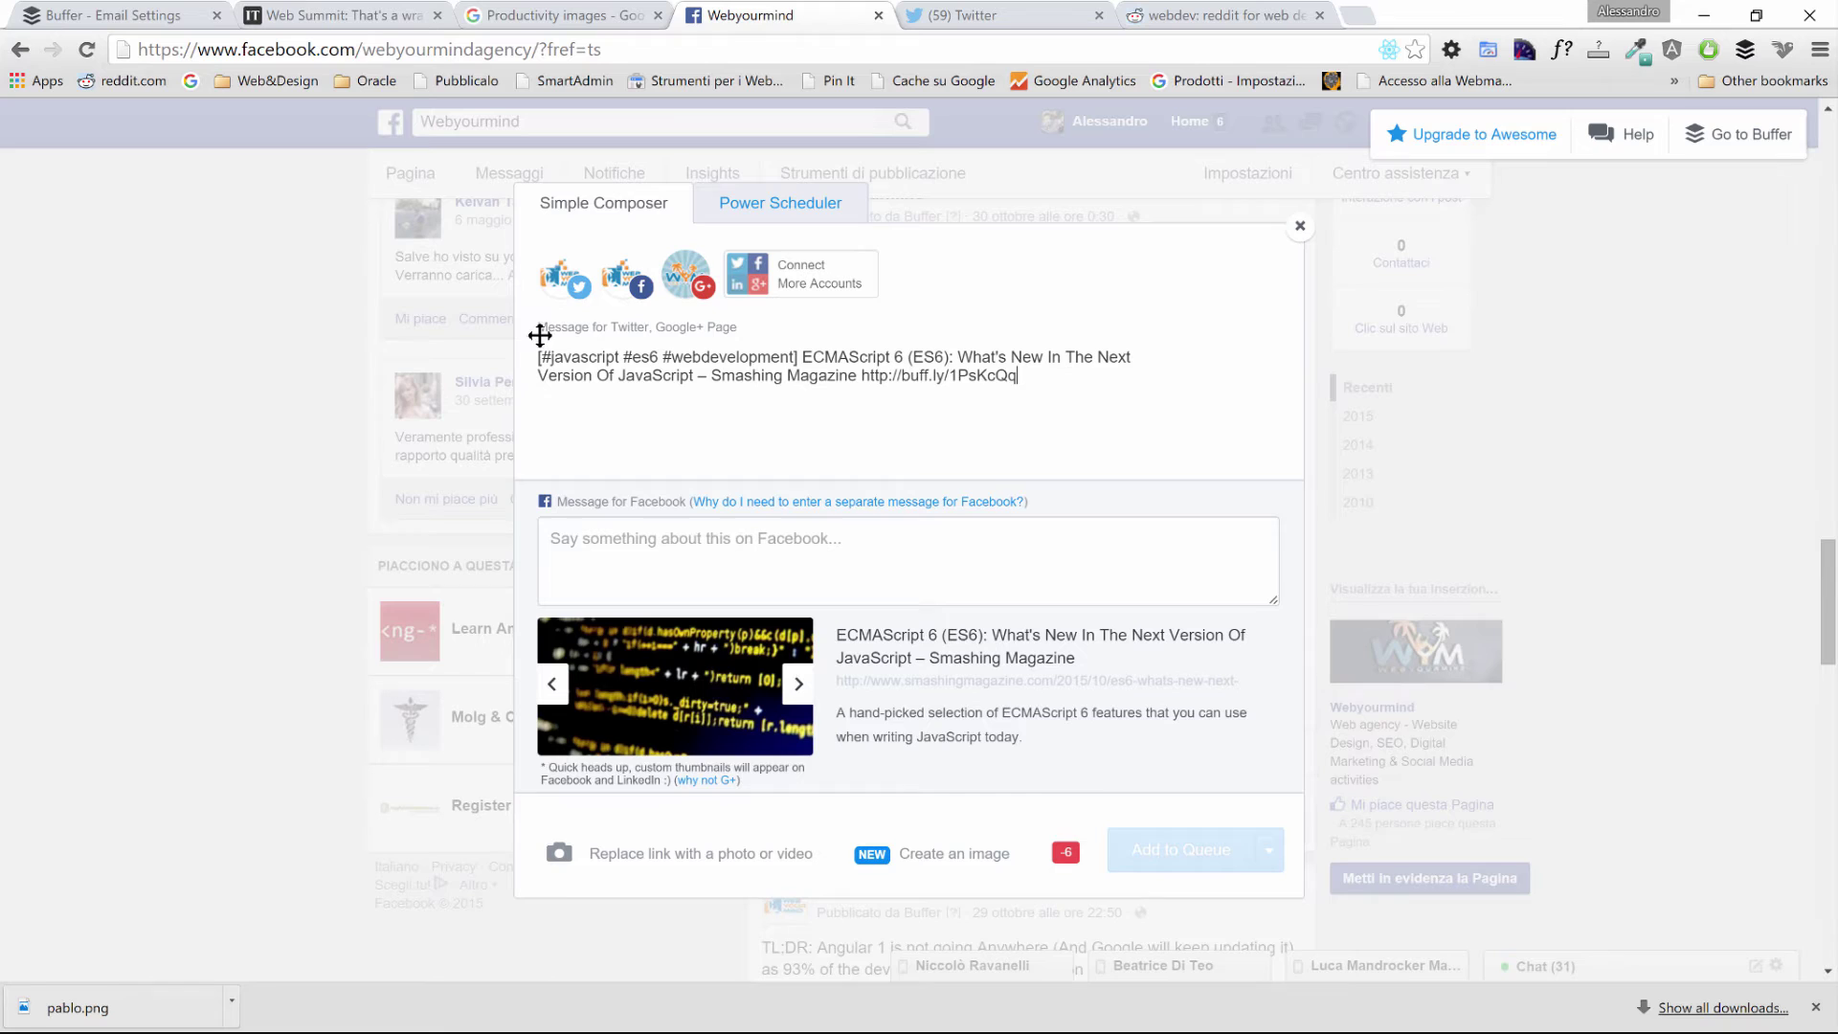
Delete #webdevelopment from the message, leaving #javascript #es6.
left_click_drag(562, 357, 773, 359)
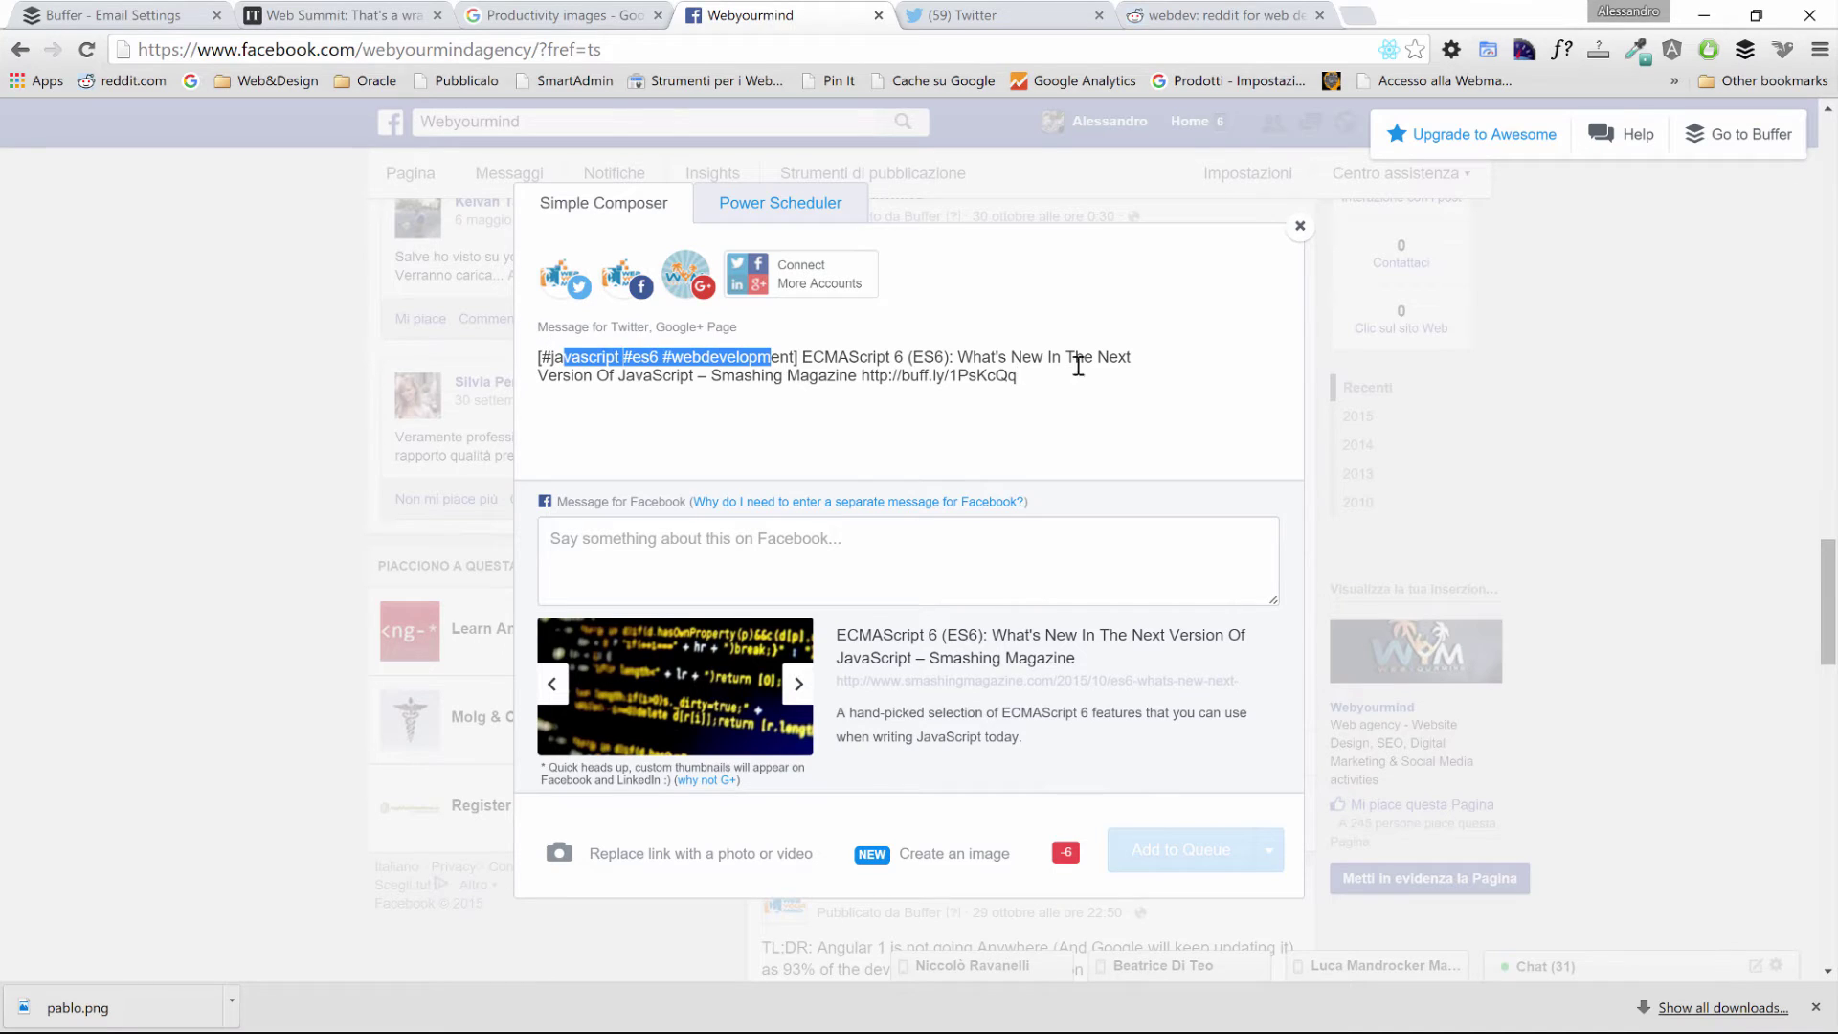
left_click(1120, 427)
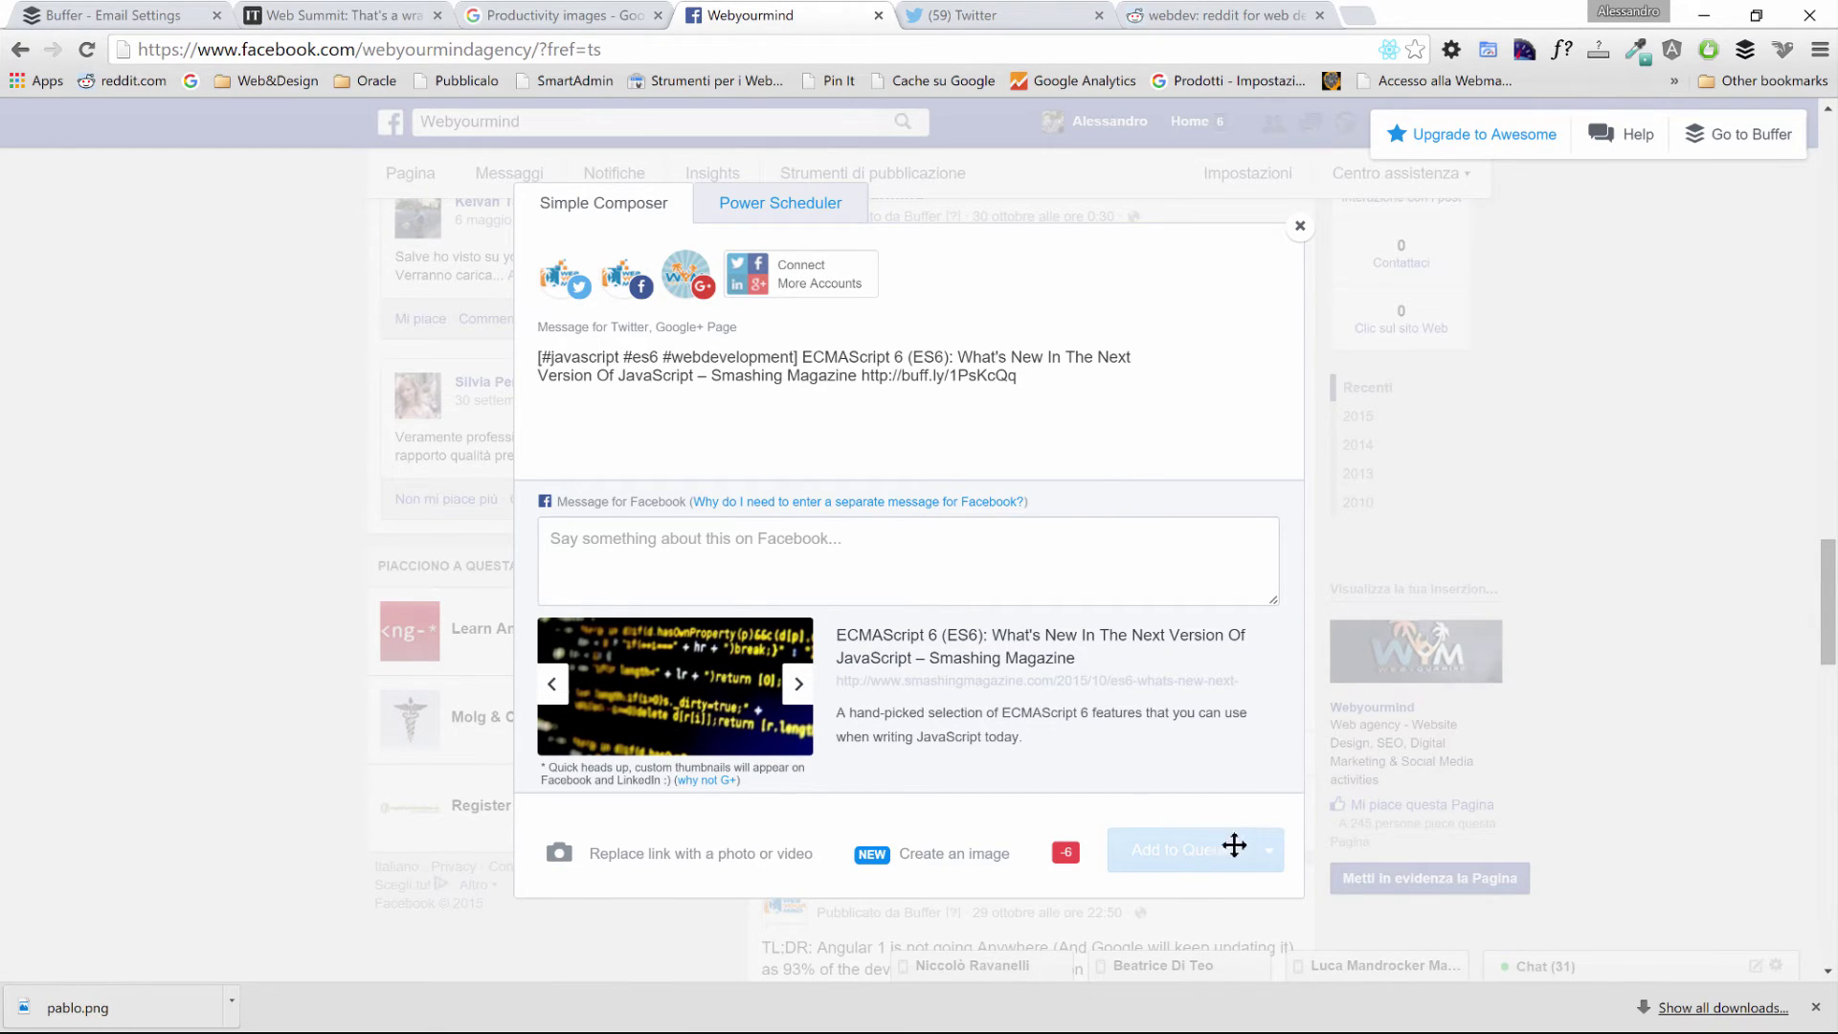
left_click_drag(1094, 381, 509, 364)
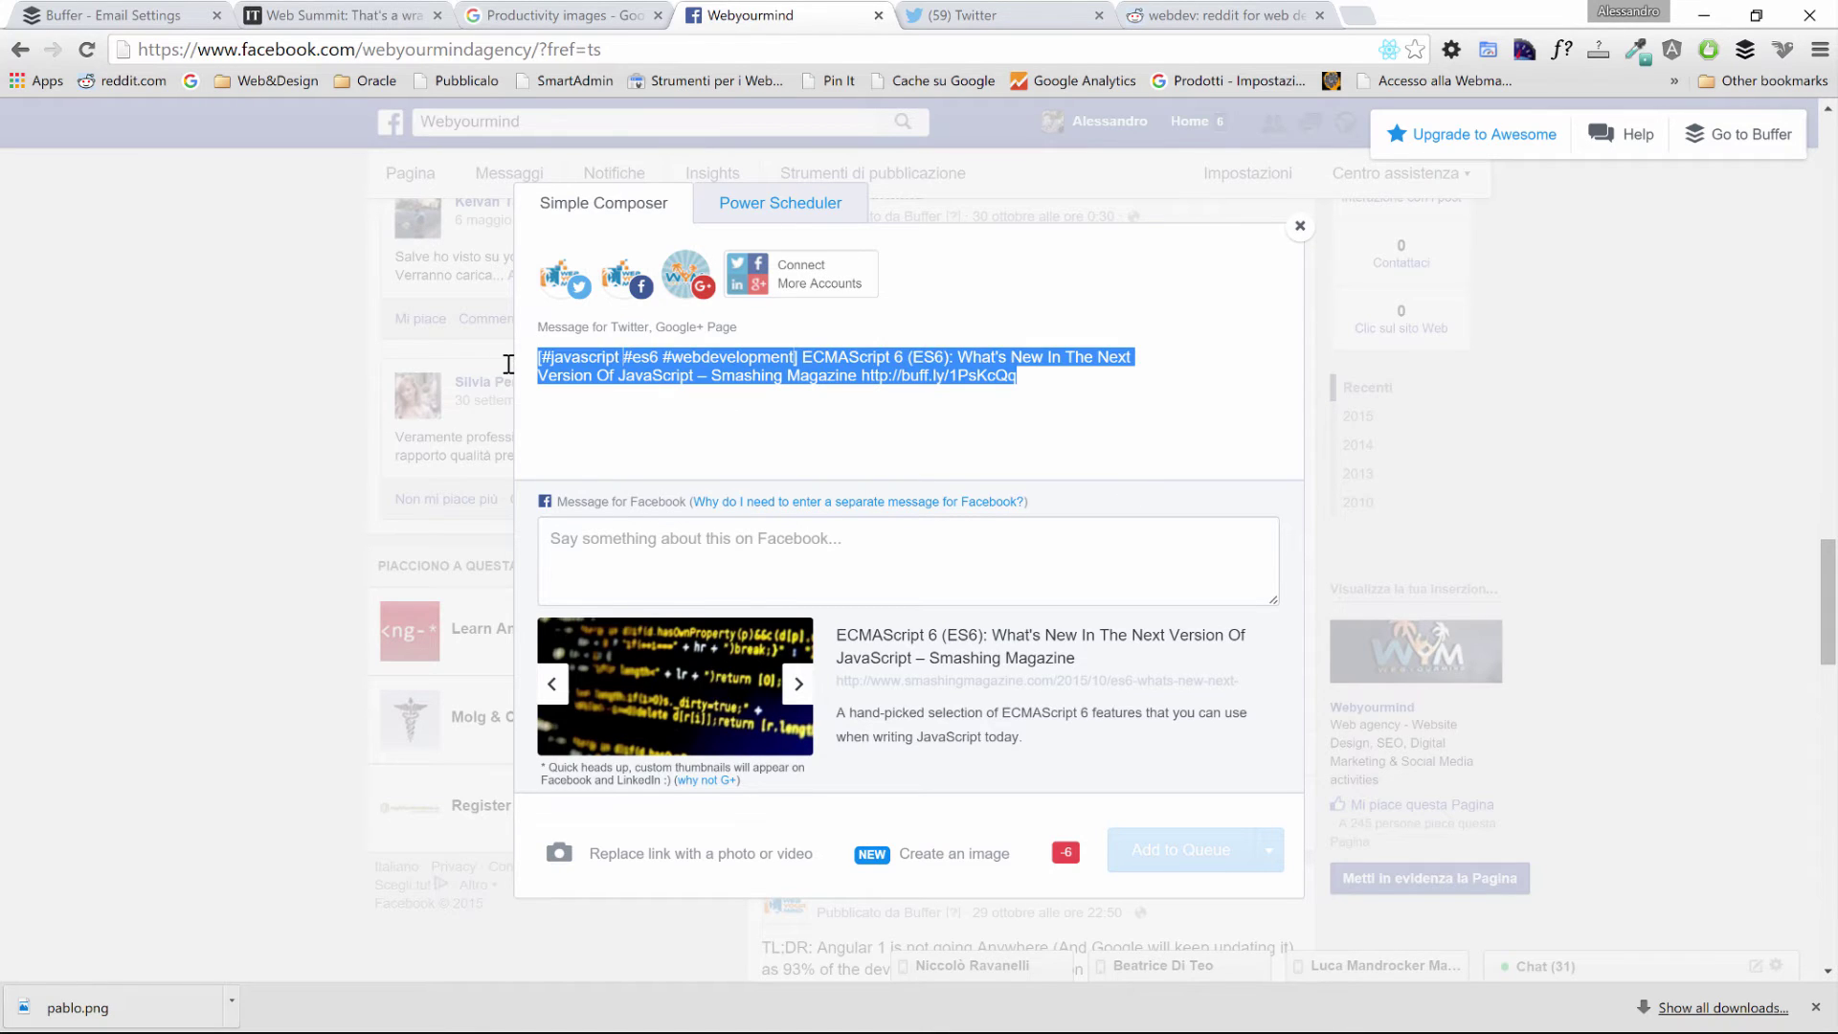
left_click(1058, 409)
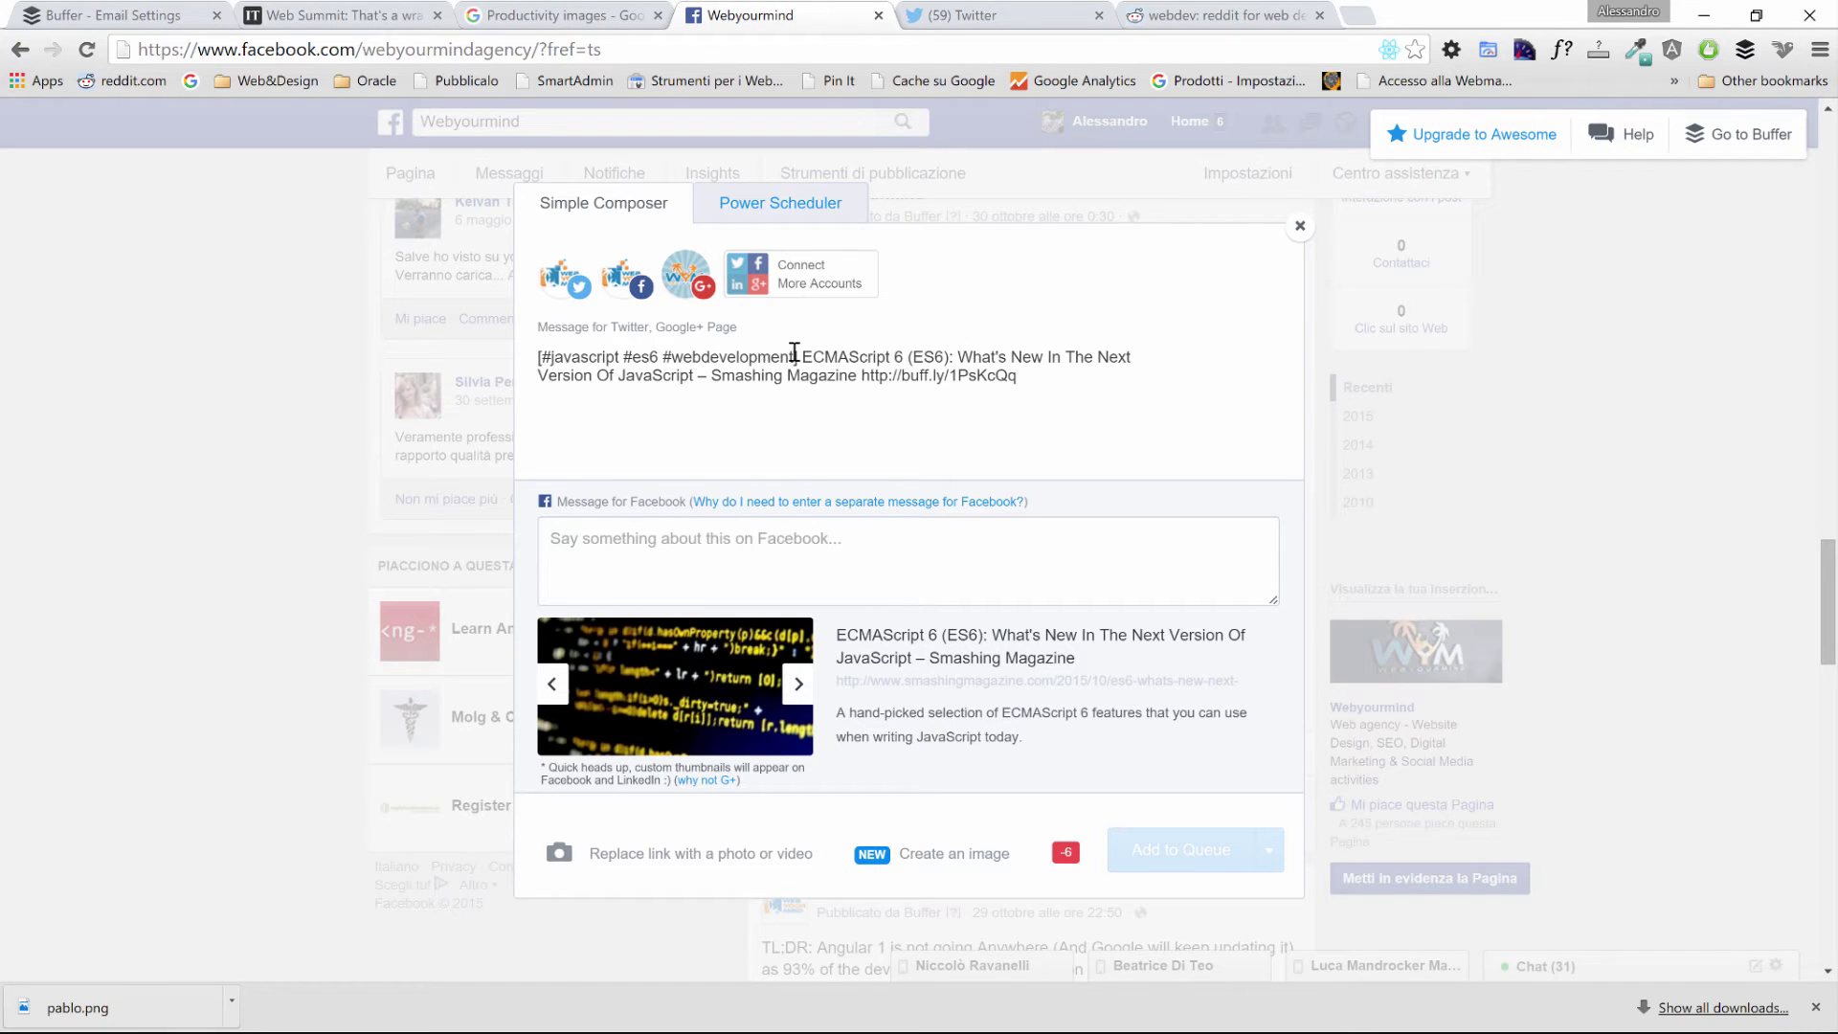
left_click_drag(795, 354, 669, 357)
key("BackSpace")
key("BackSpace")
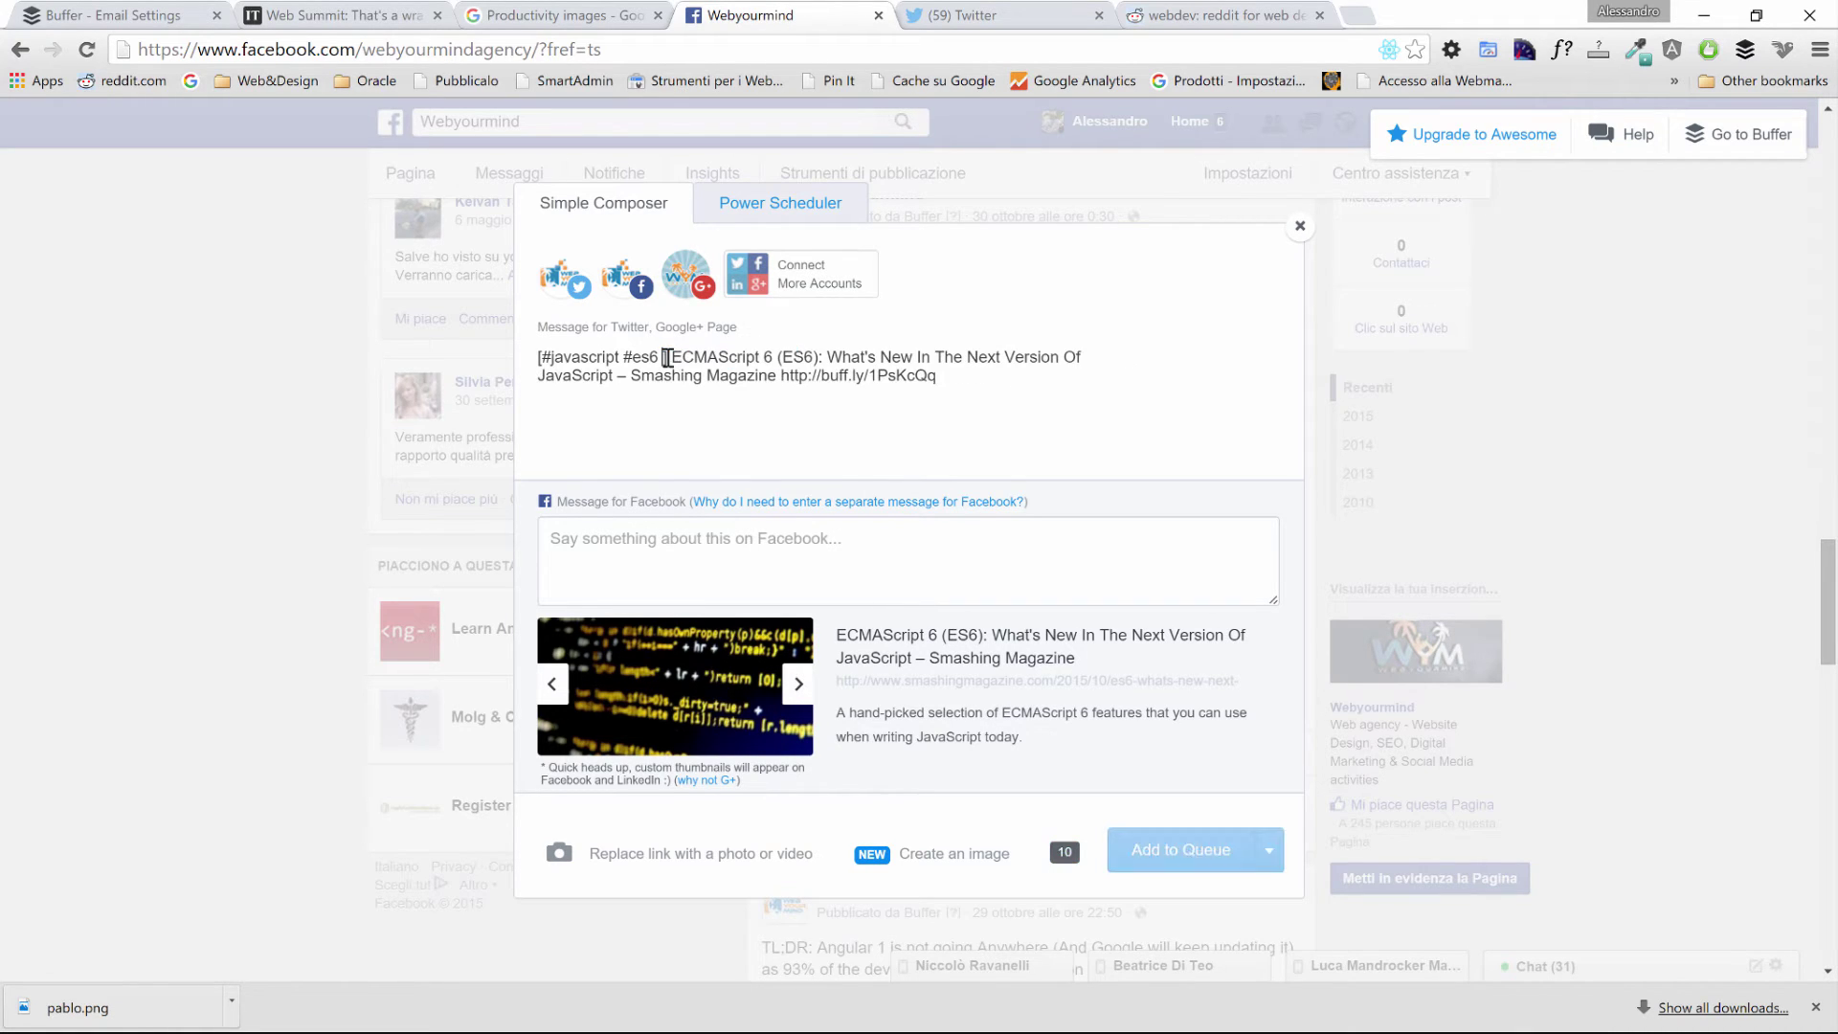
Queue the ECMAScript 6 post as a tweet only, deselecting the Facebook and Google+ profiles.
left_click(1180, 852)
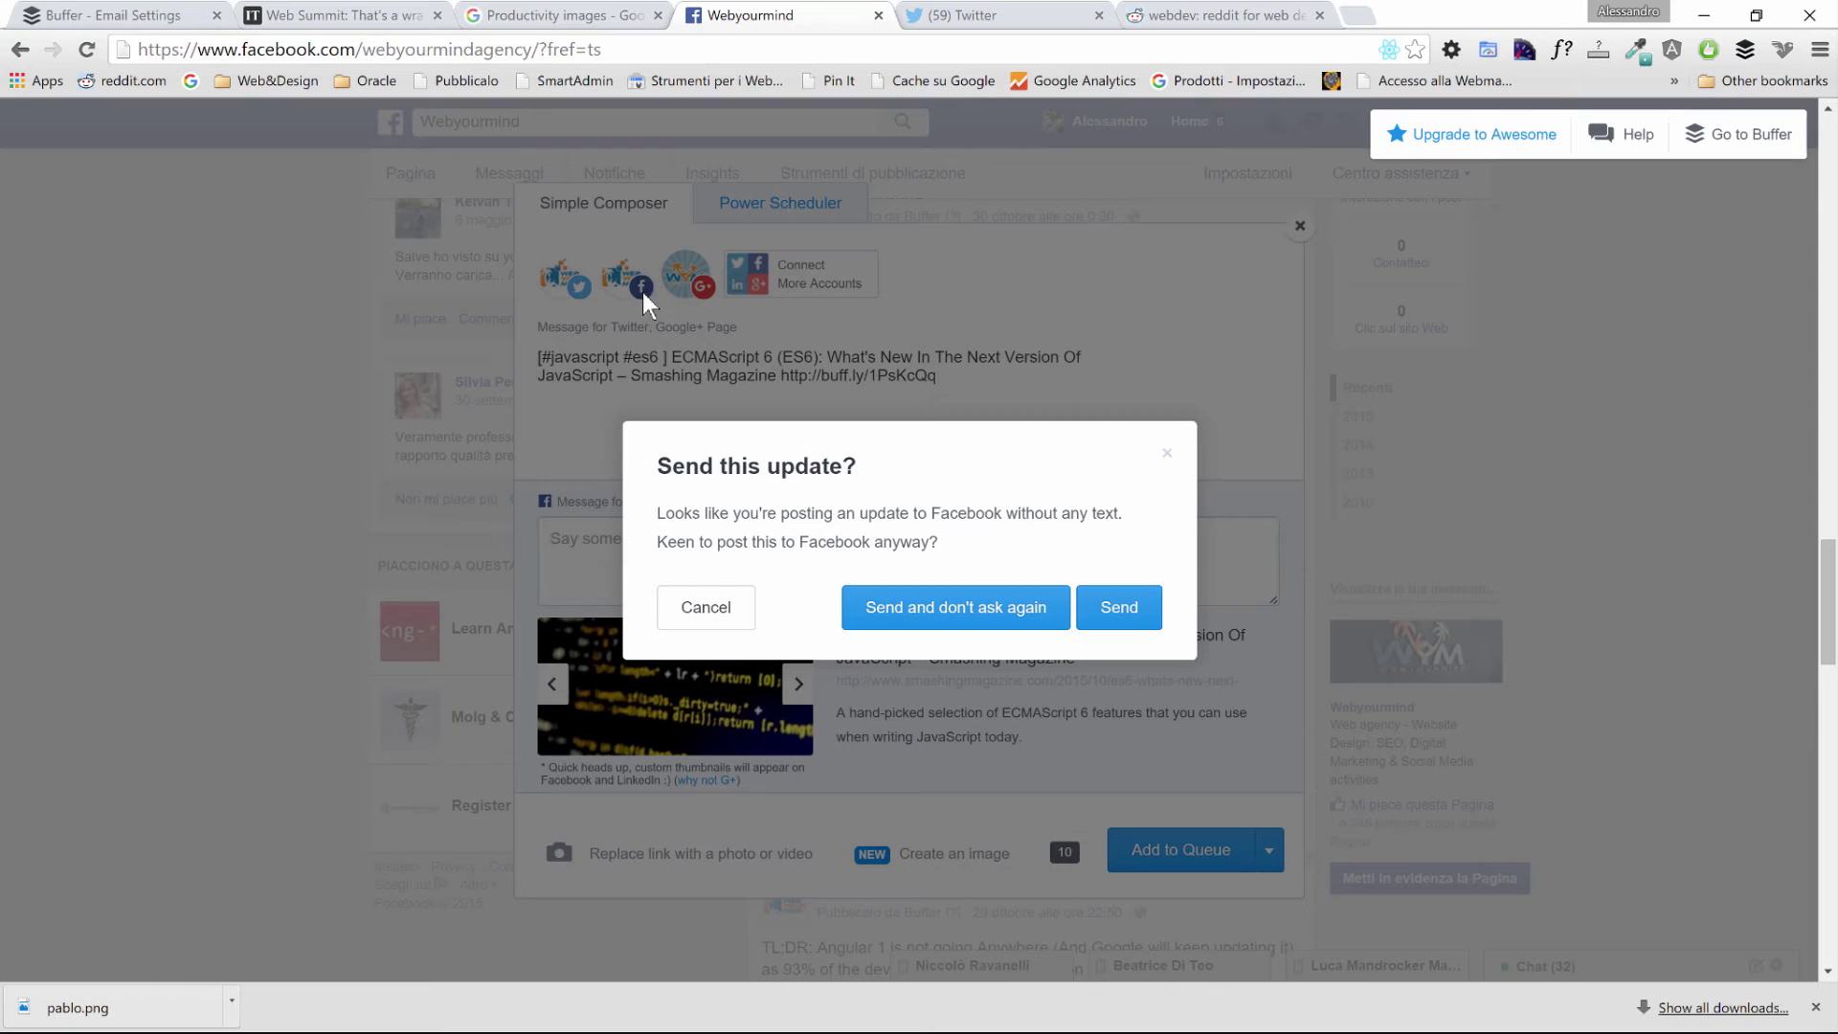
left_click(706, 607)
left_click(632, 292)
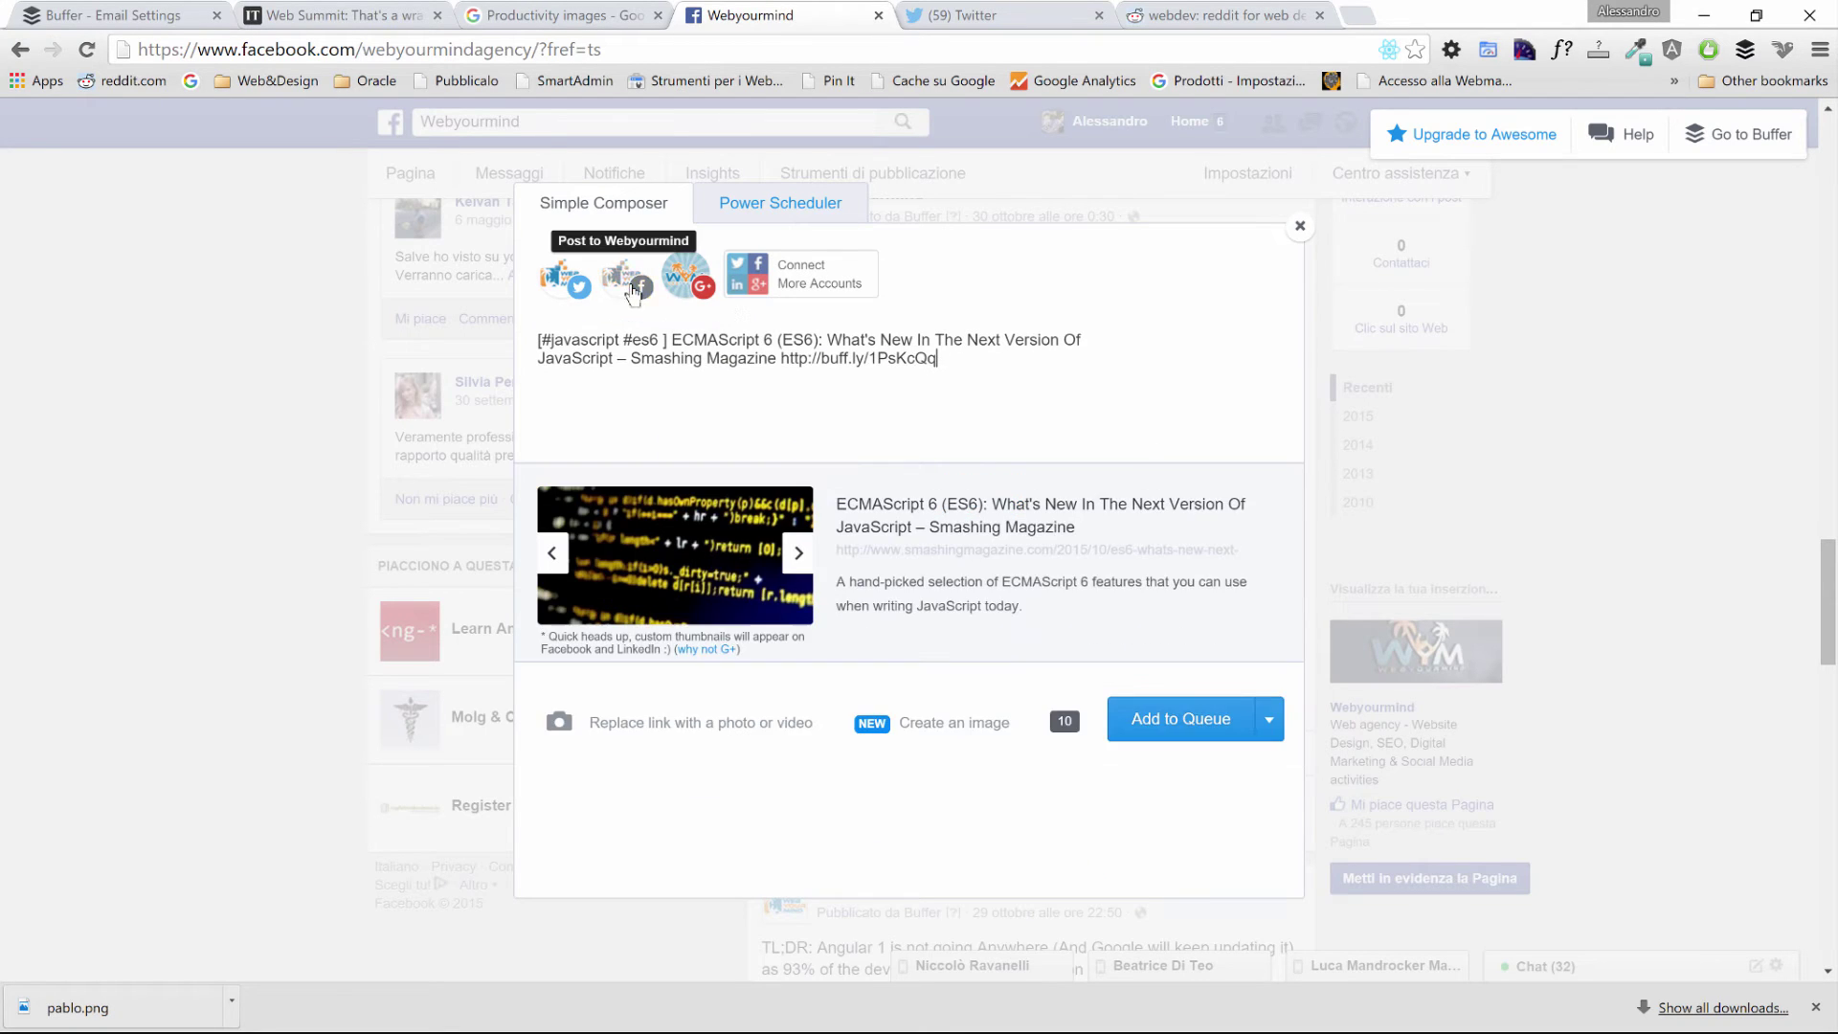
left_click(686, 330)
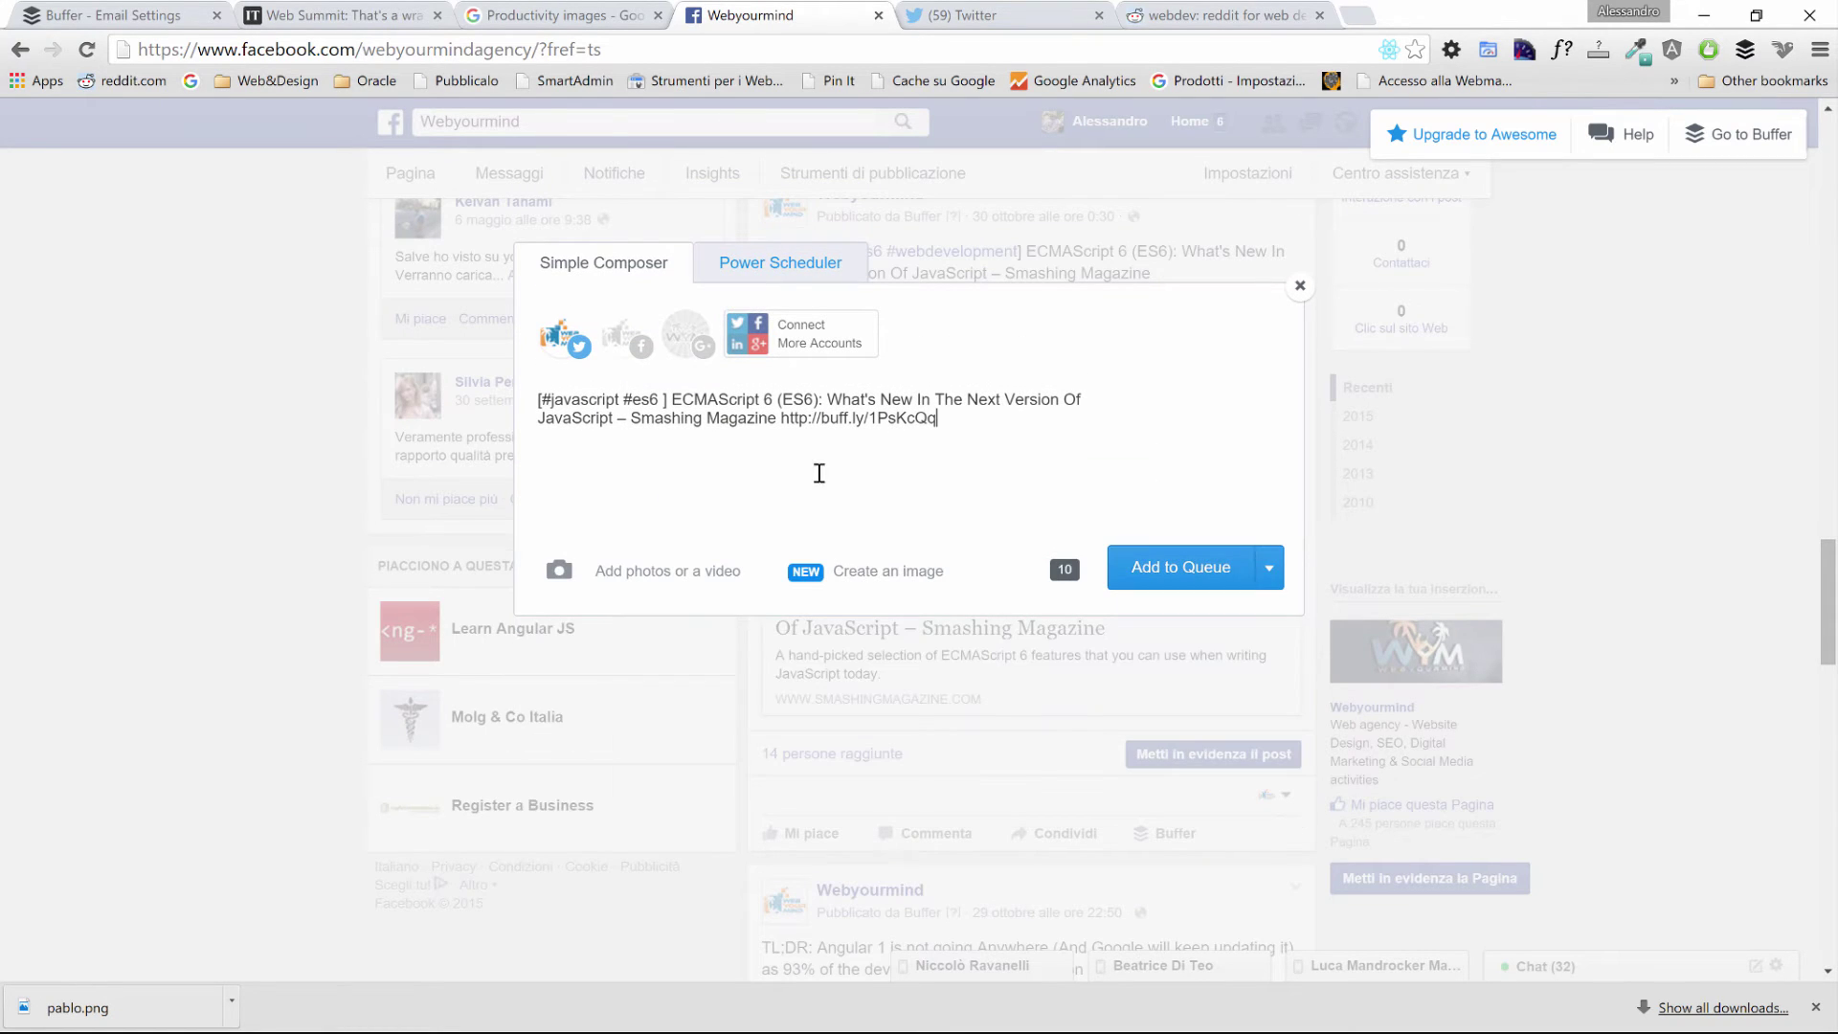
left_click(1195, 571)
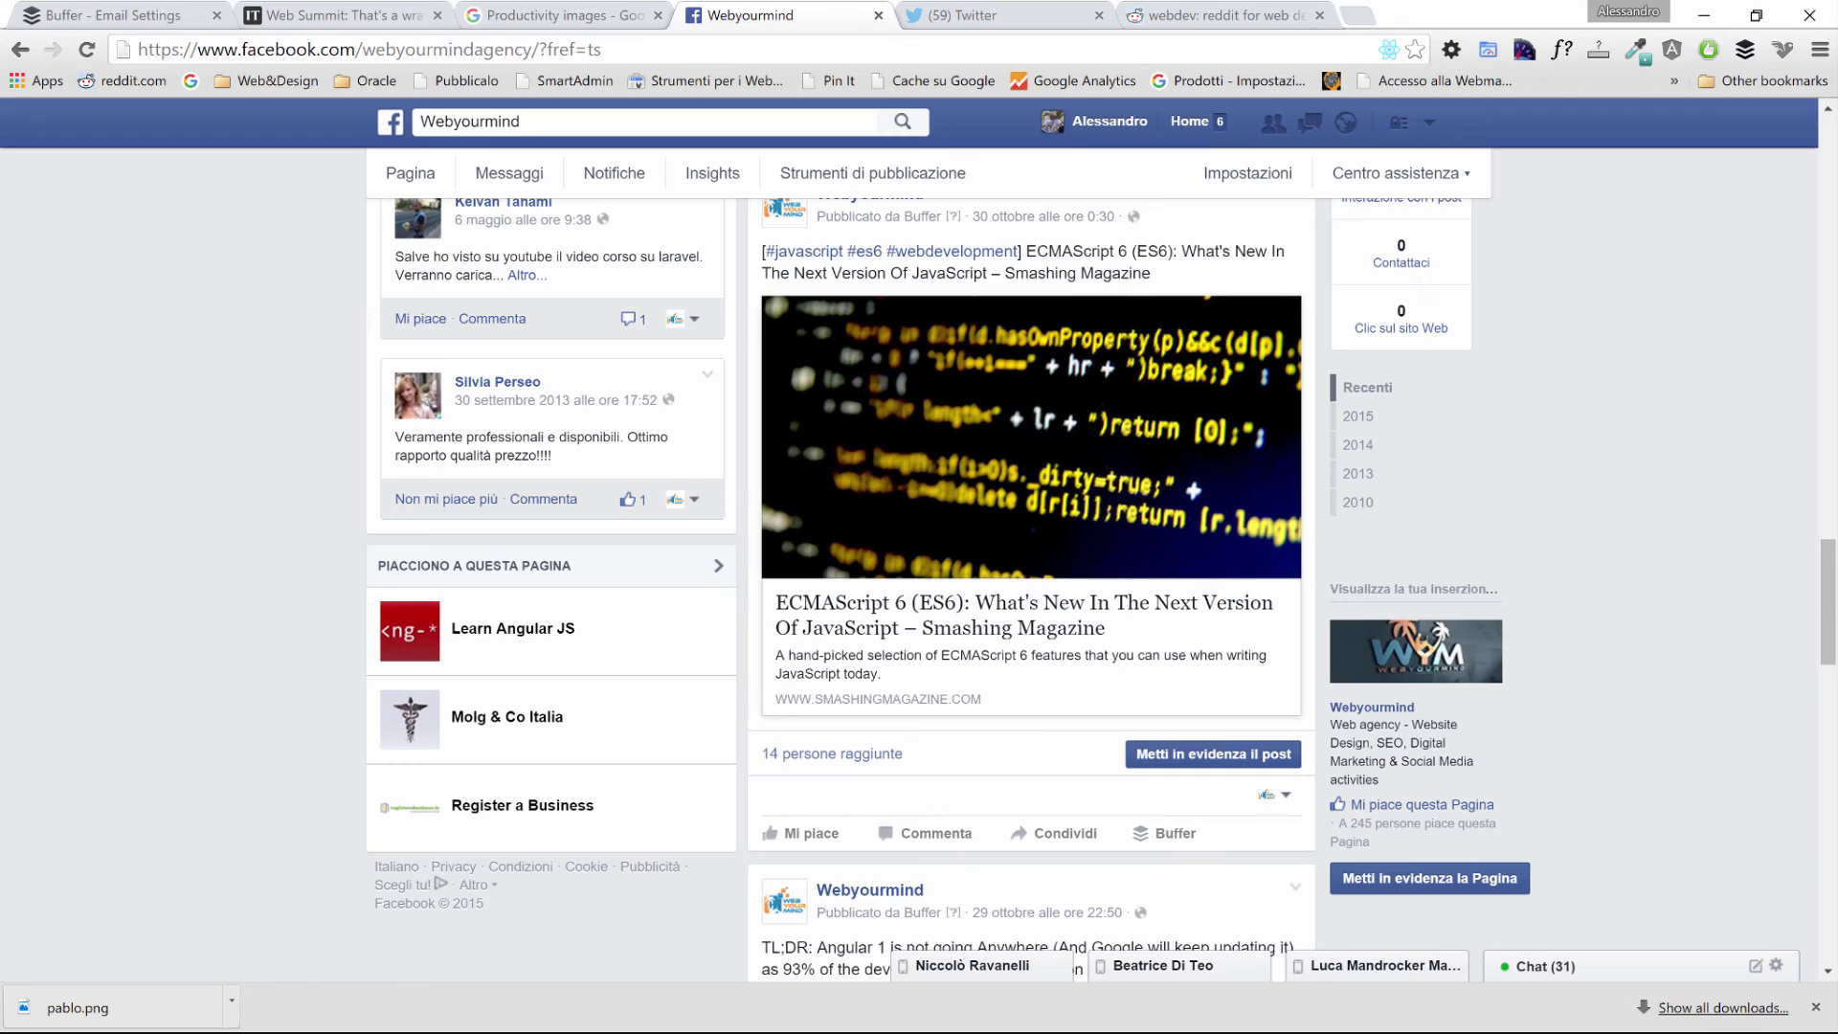
Bring up the Buffer Twitter queue with the Web Summit (13:37) and ECMAScript 6 (15:15) posts.
left_click(106, 16)
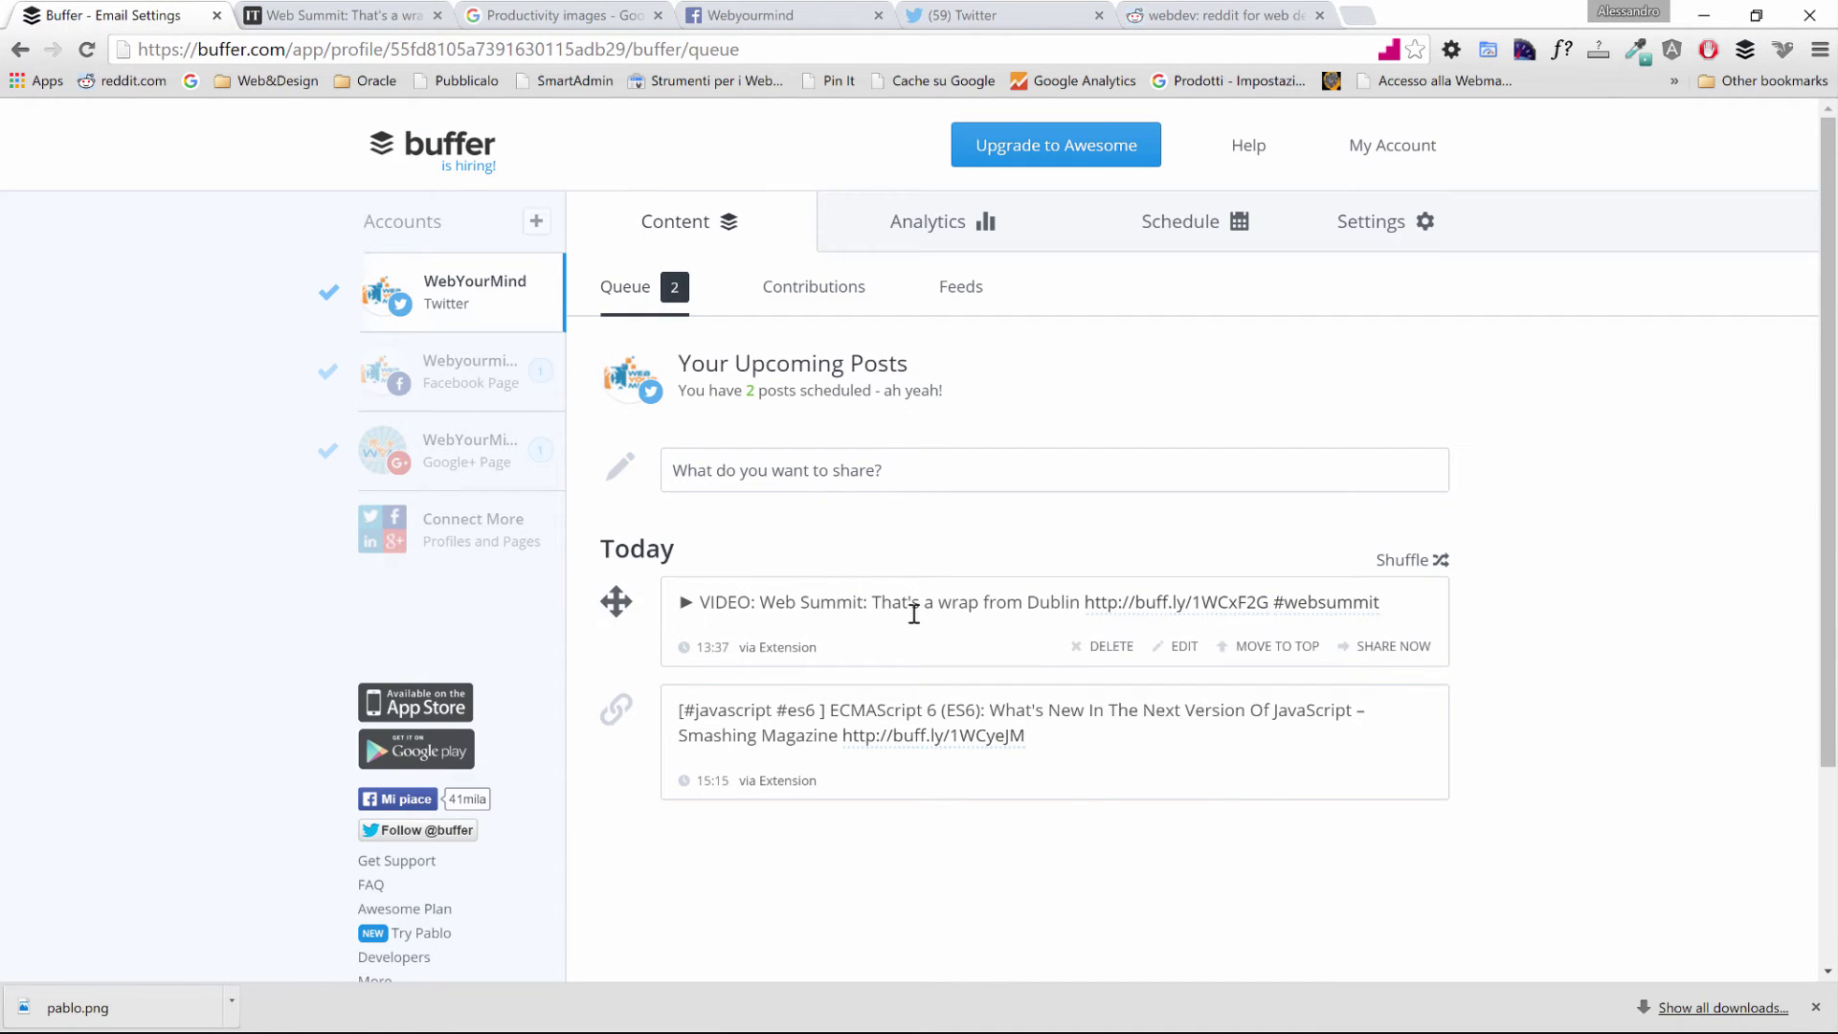
mouse_move(723, 790)
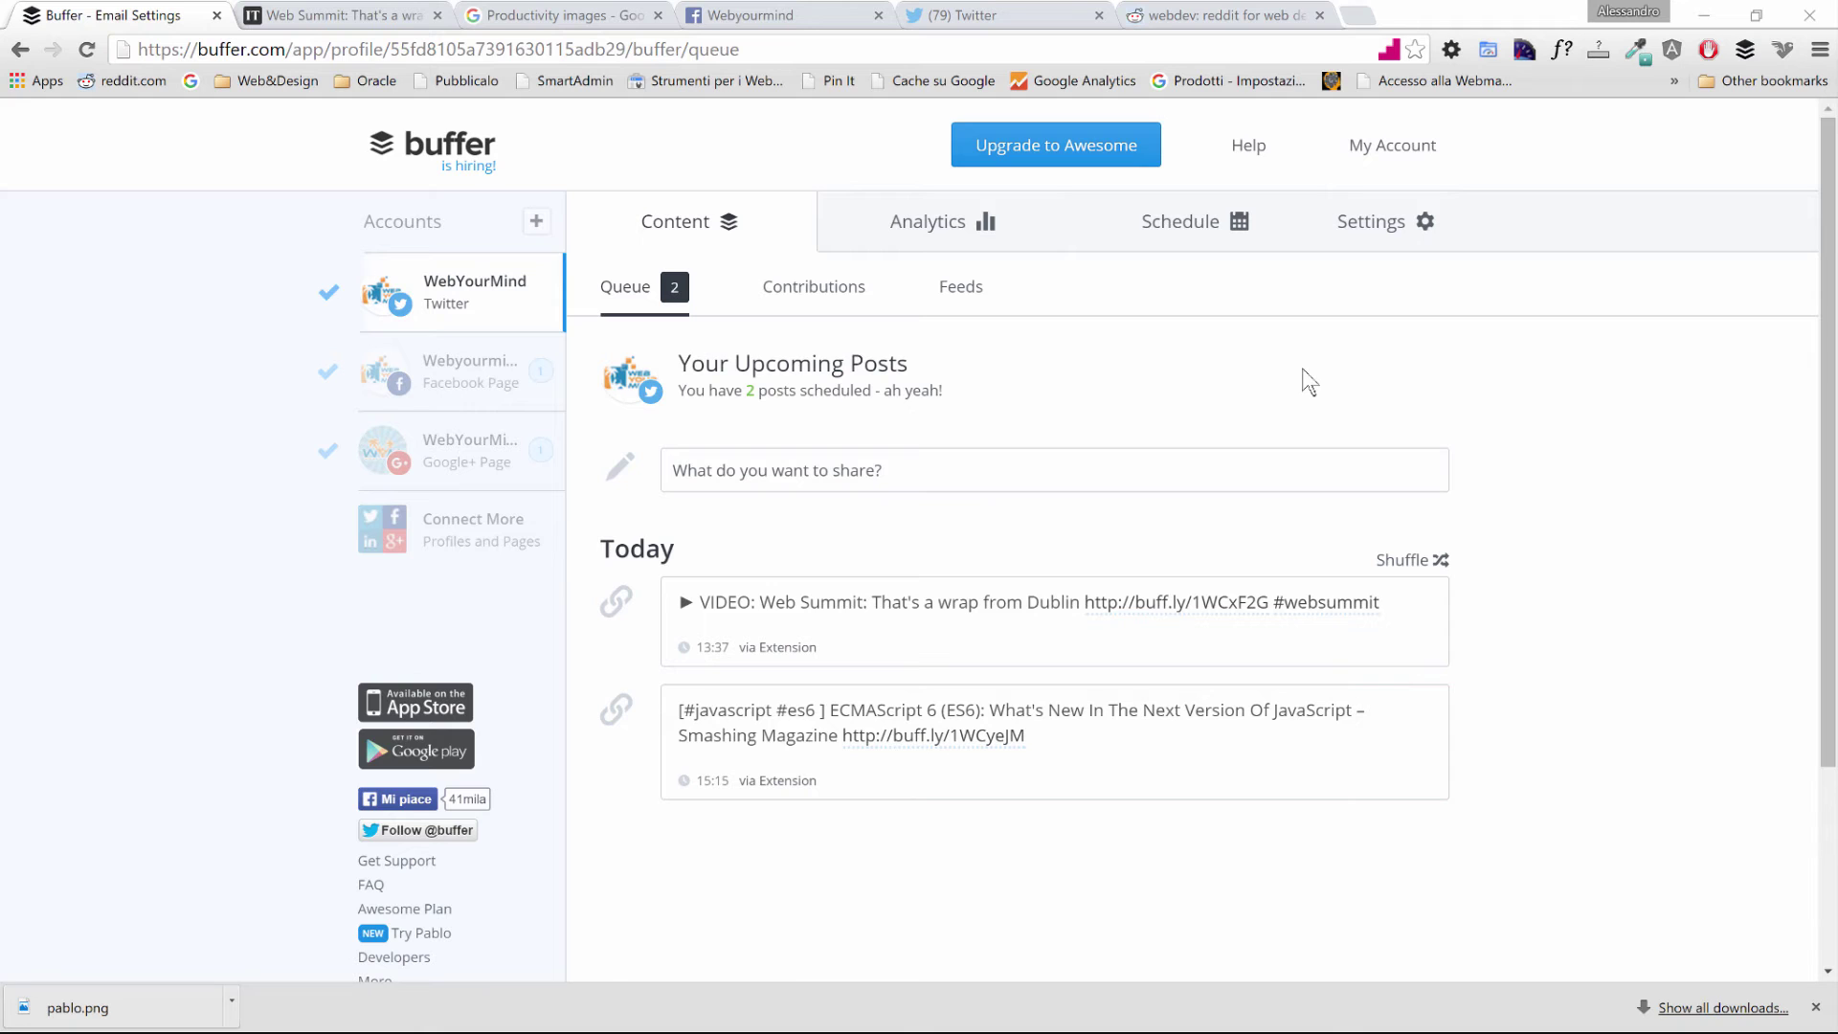
Queue the Slack /remind retweet for Twitter only, deselecting the Facebook Page and Google+.
left_click(980, 15)
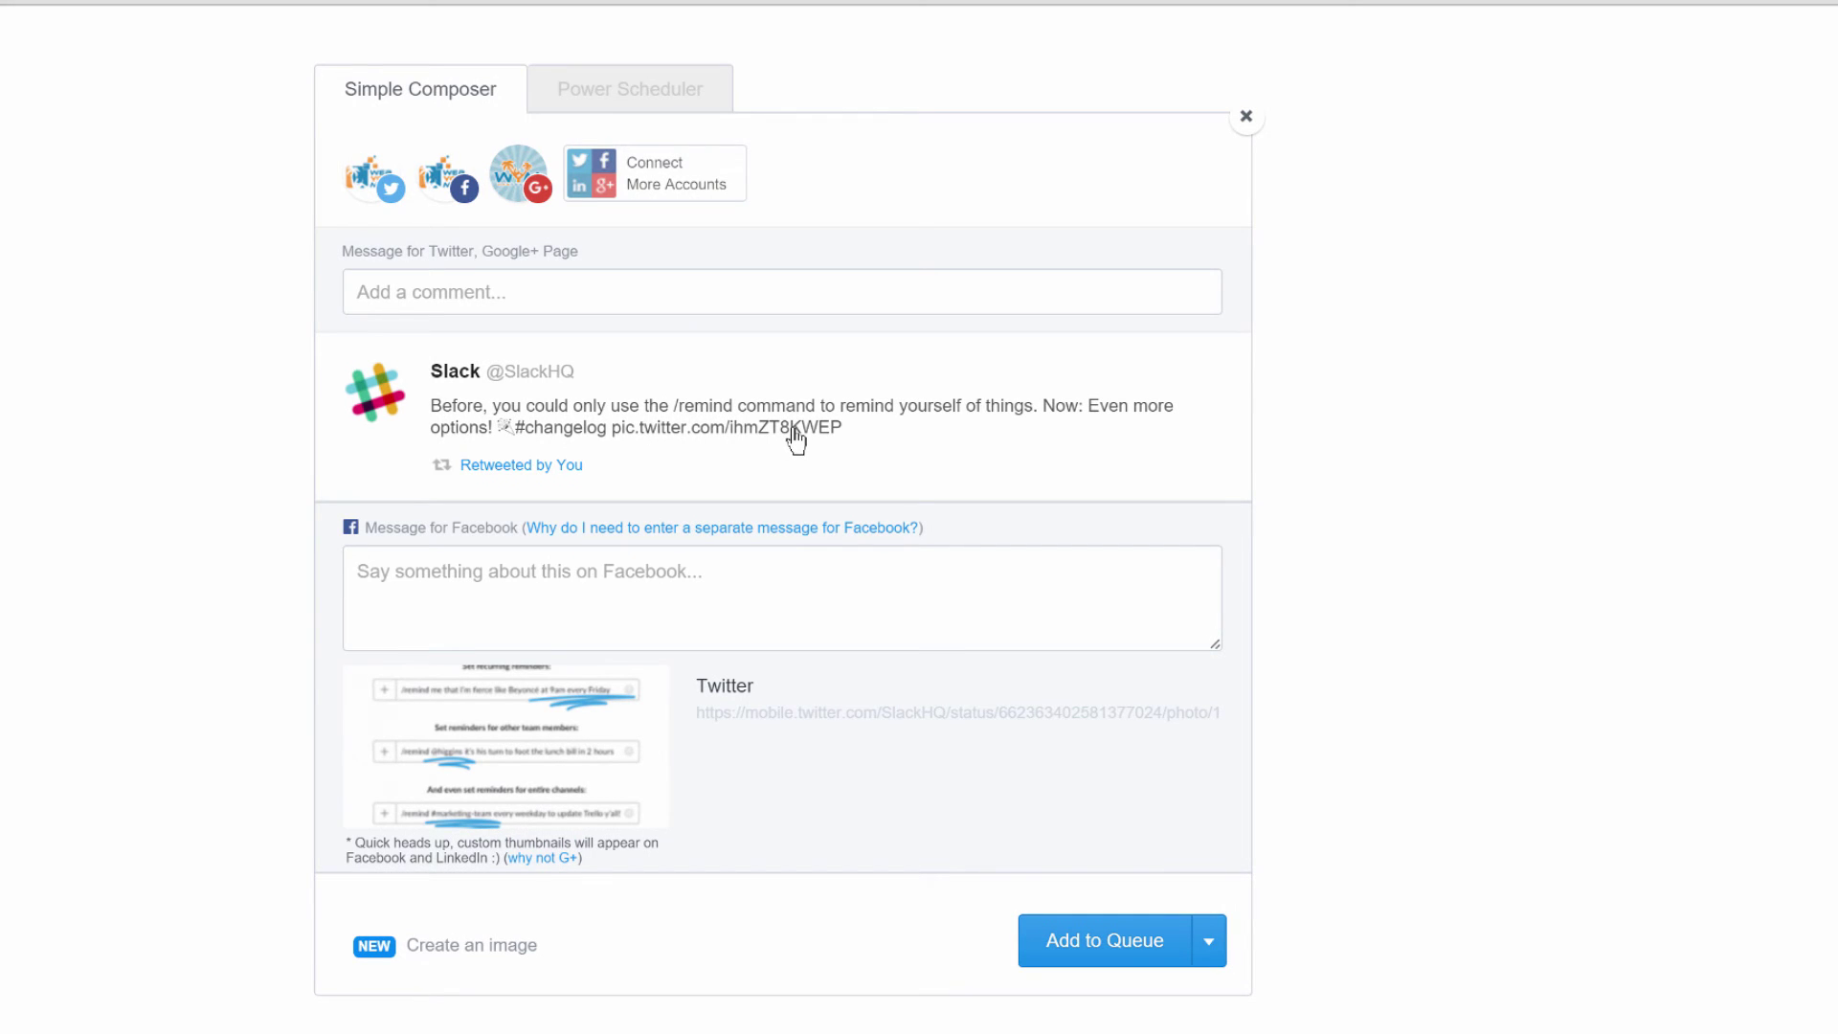
left_click(529, 610)
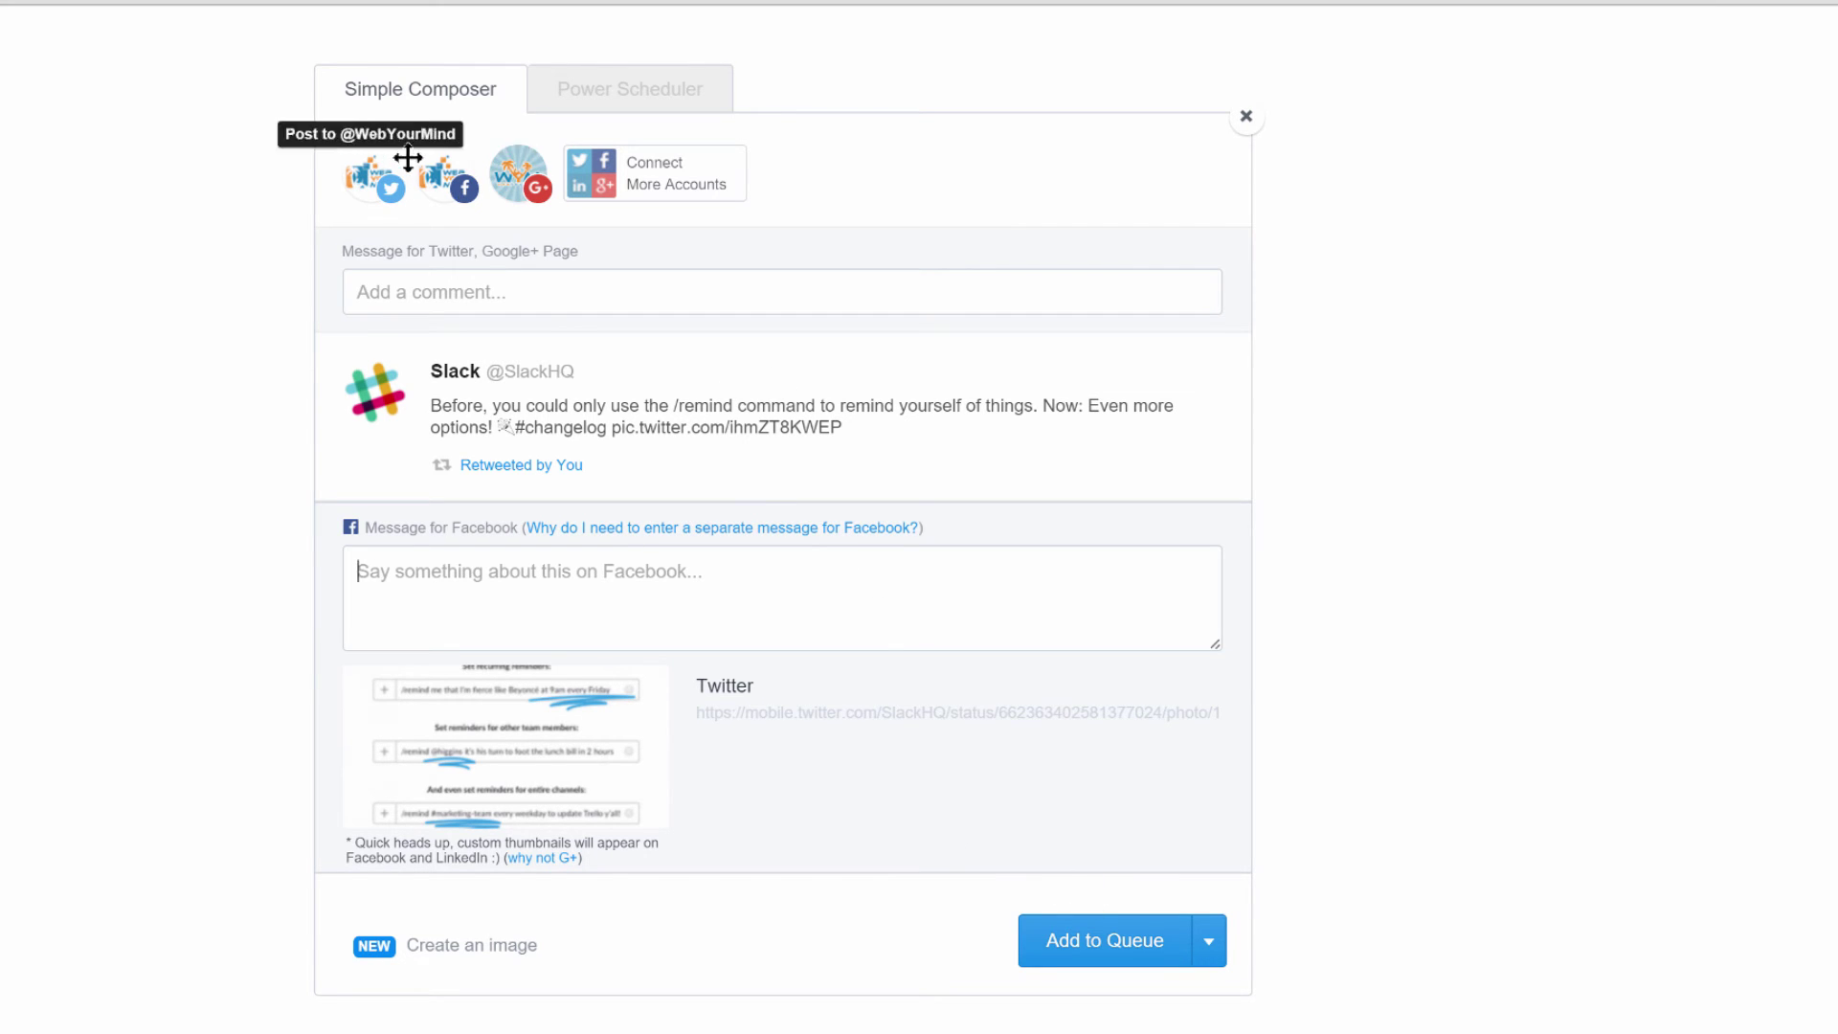
left_click(446, 177)
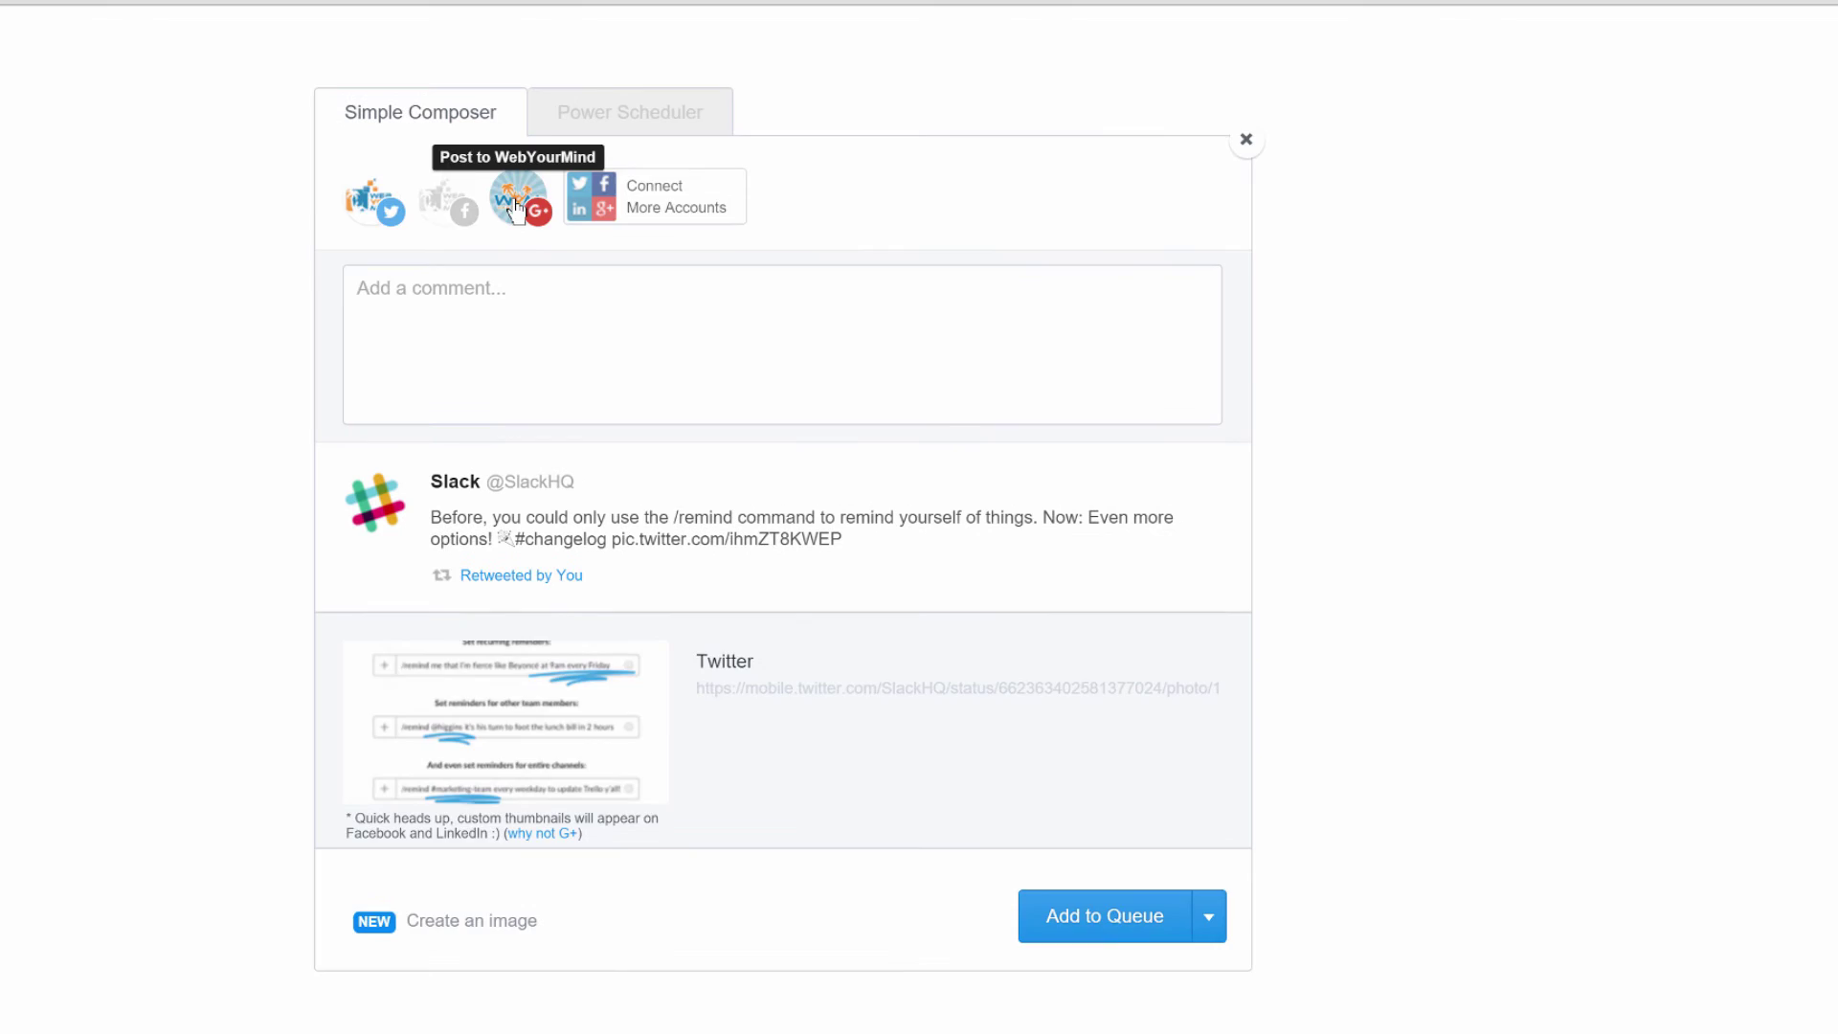
left_click(517, 209)
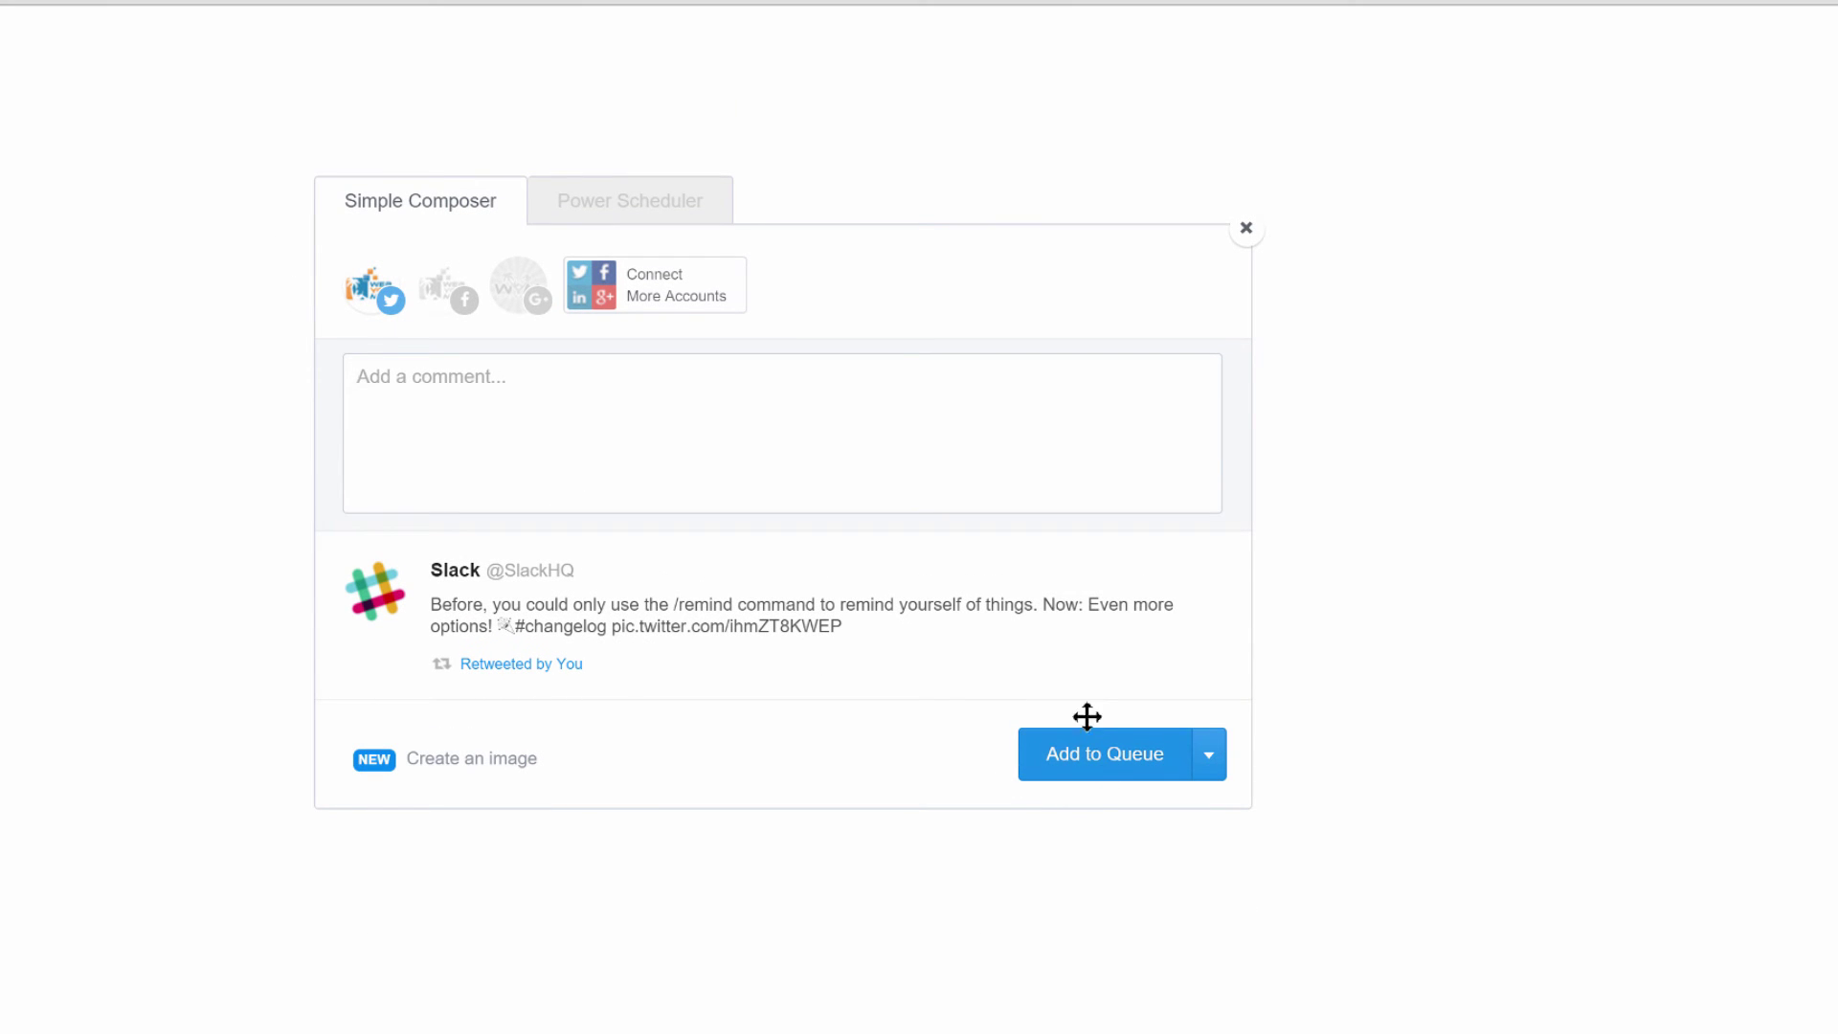
left_click(1106, 766)
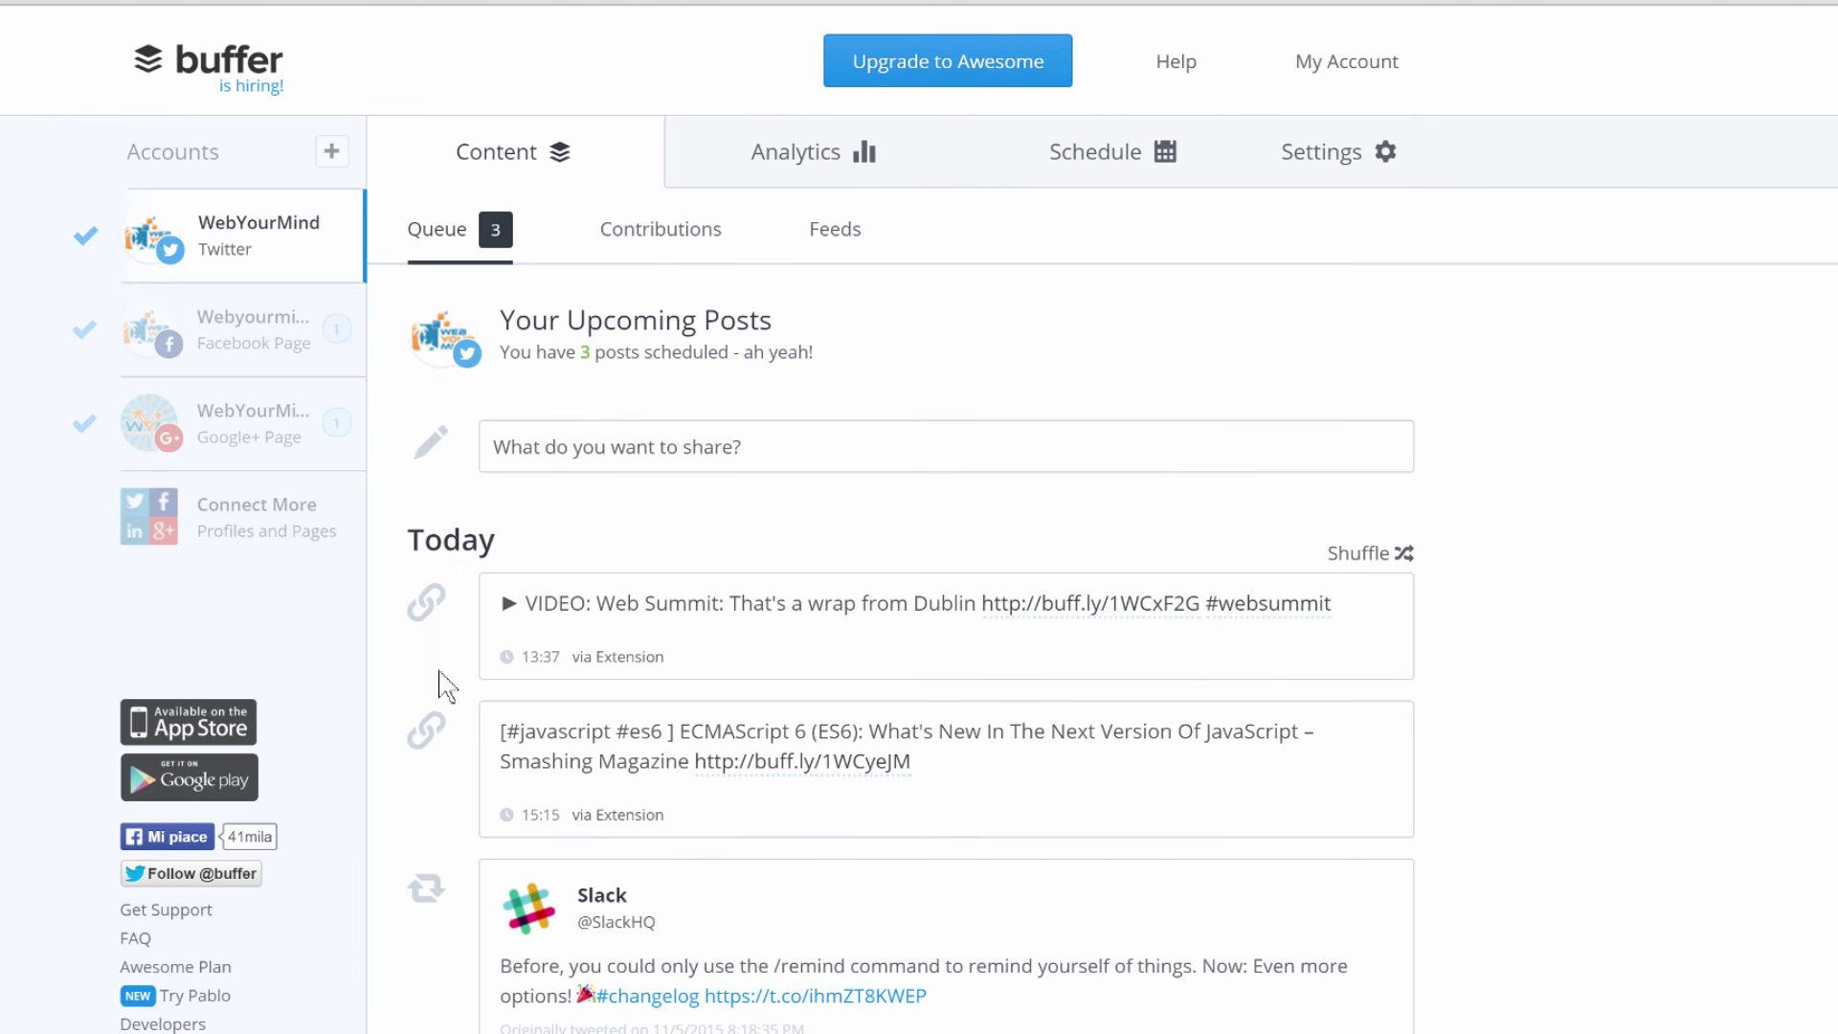
Check the Facebook Page and Google+ Page queues, each holding the Web Summit post, then go to r/webdev.
scroll(433, 601, "down", 3)
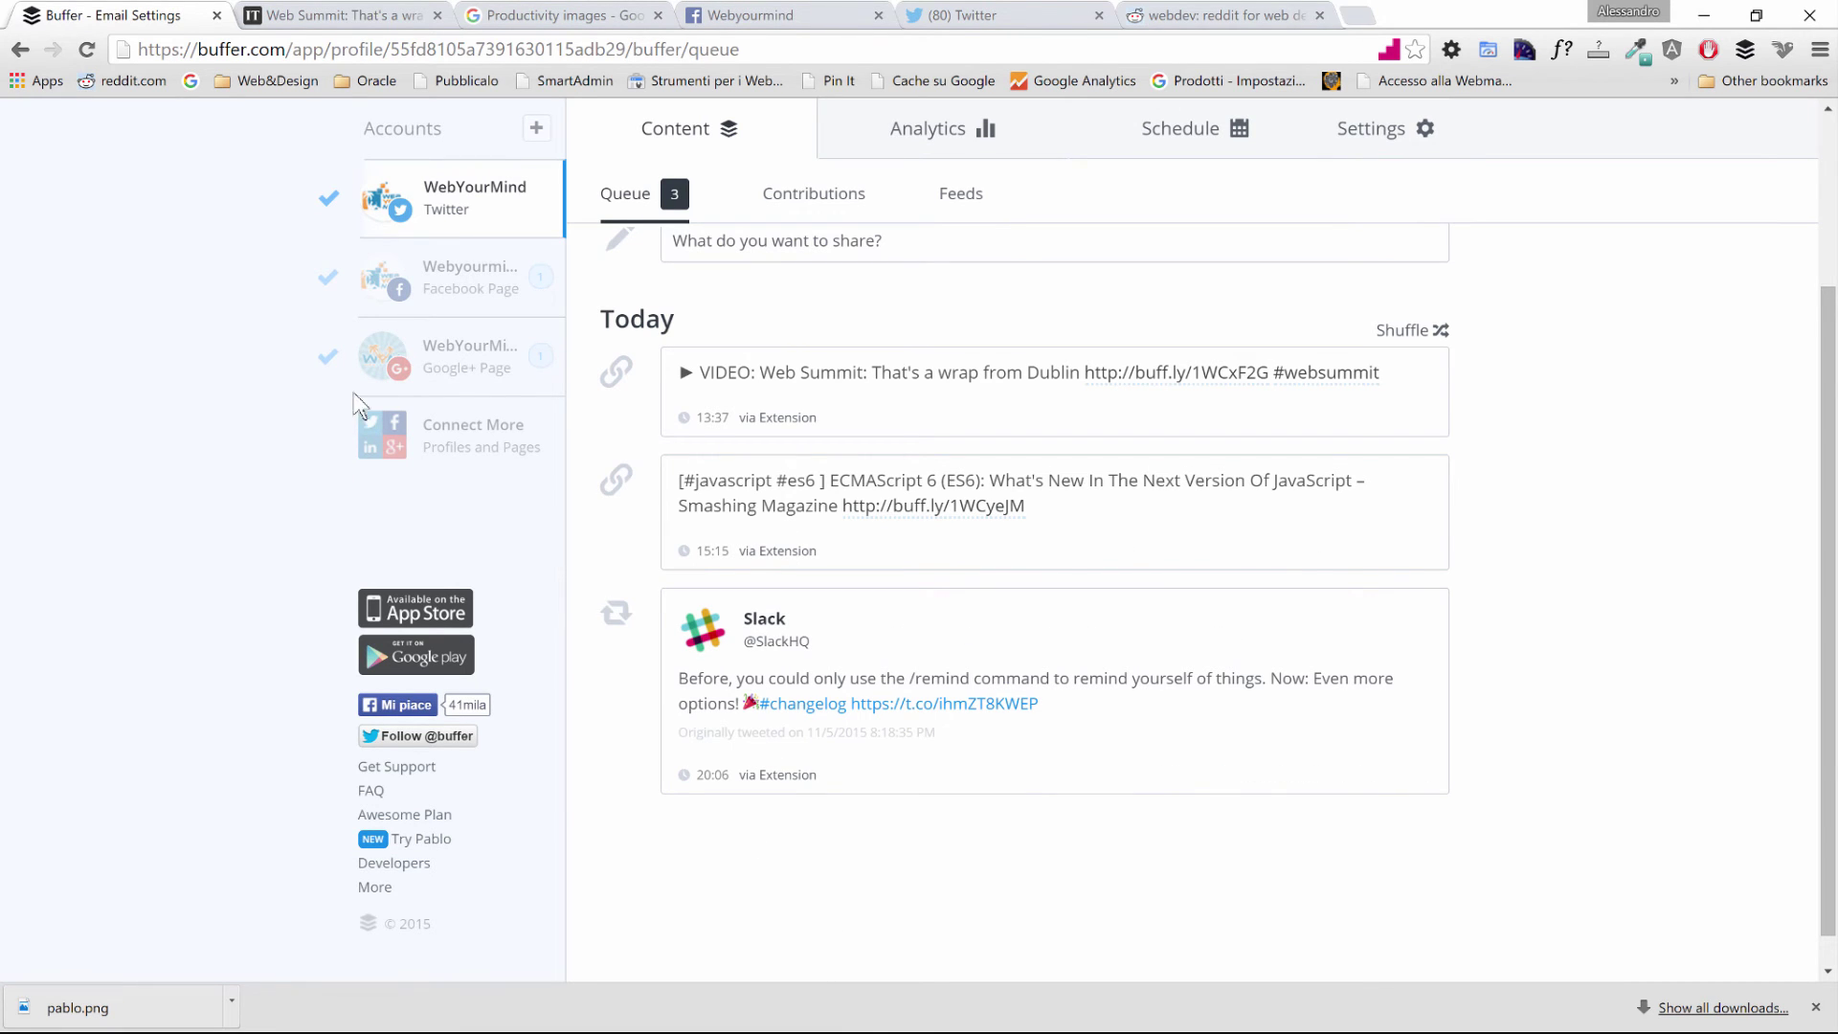
left_click(392, 287)
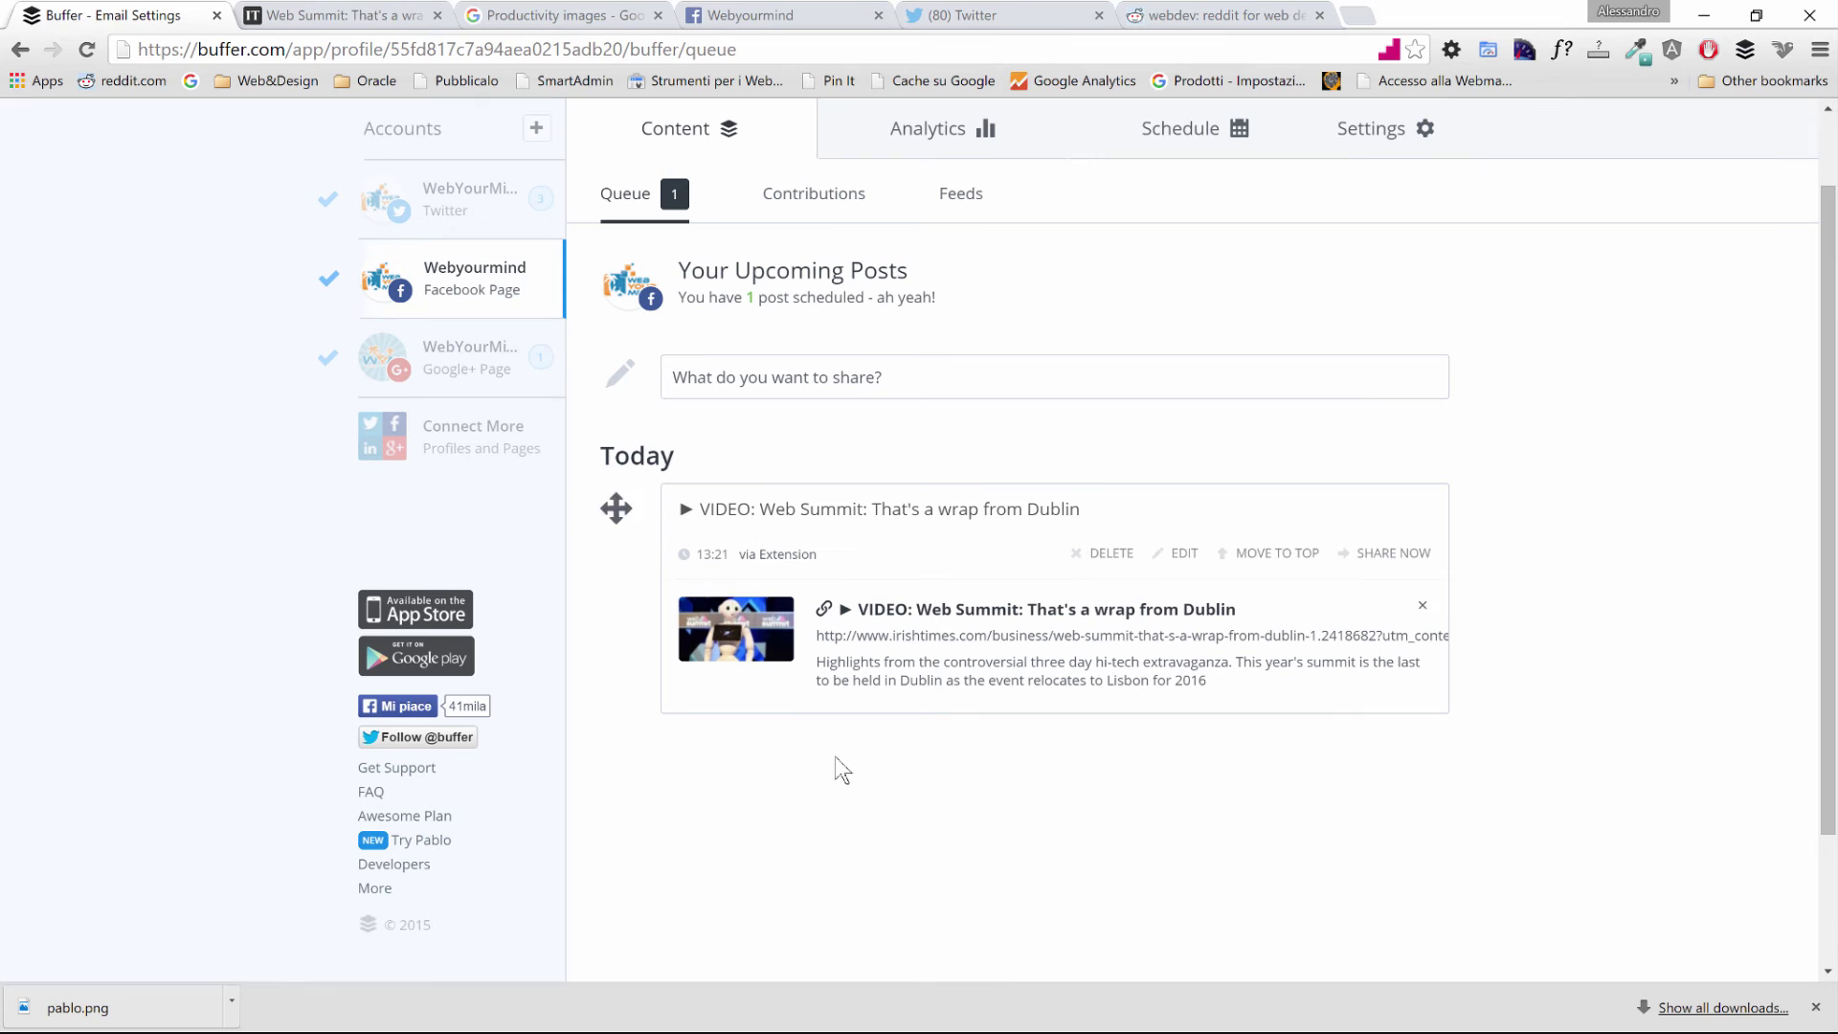
left_click(422, 368)
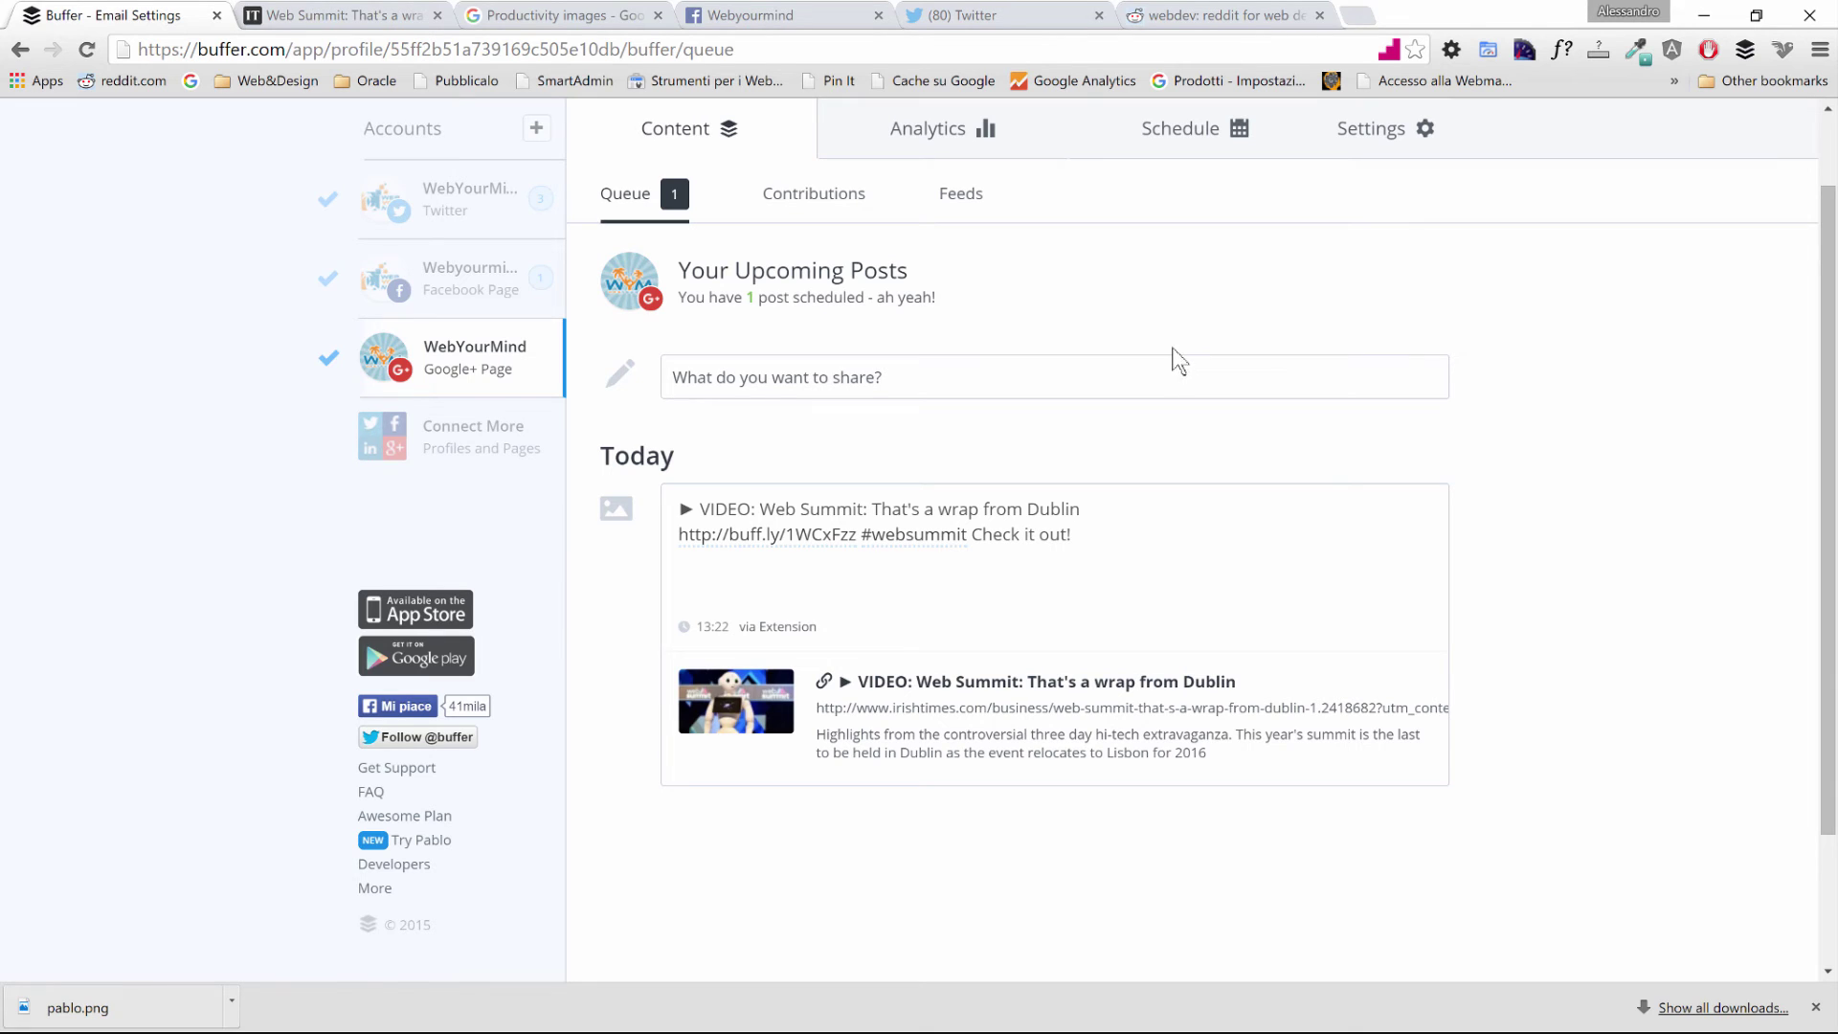
left_click(1214, 16)
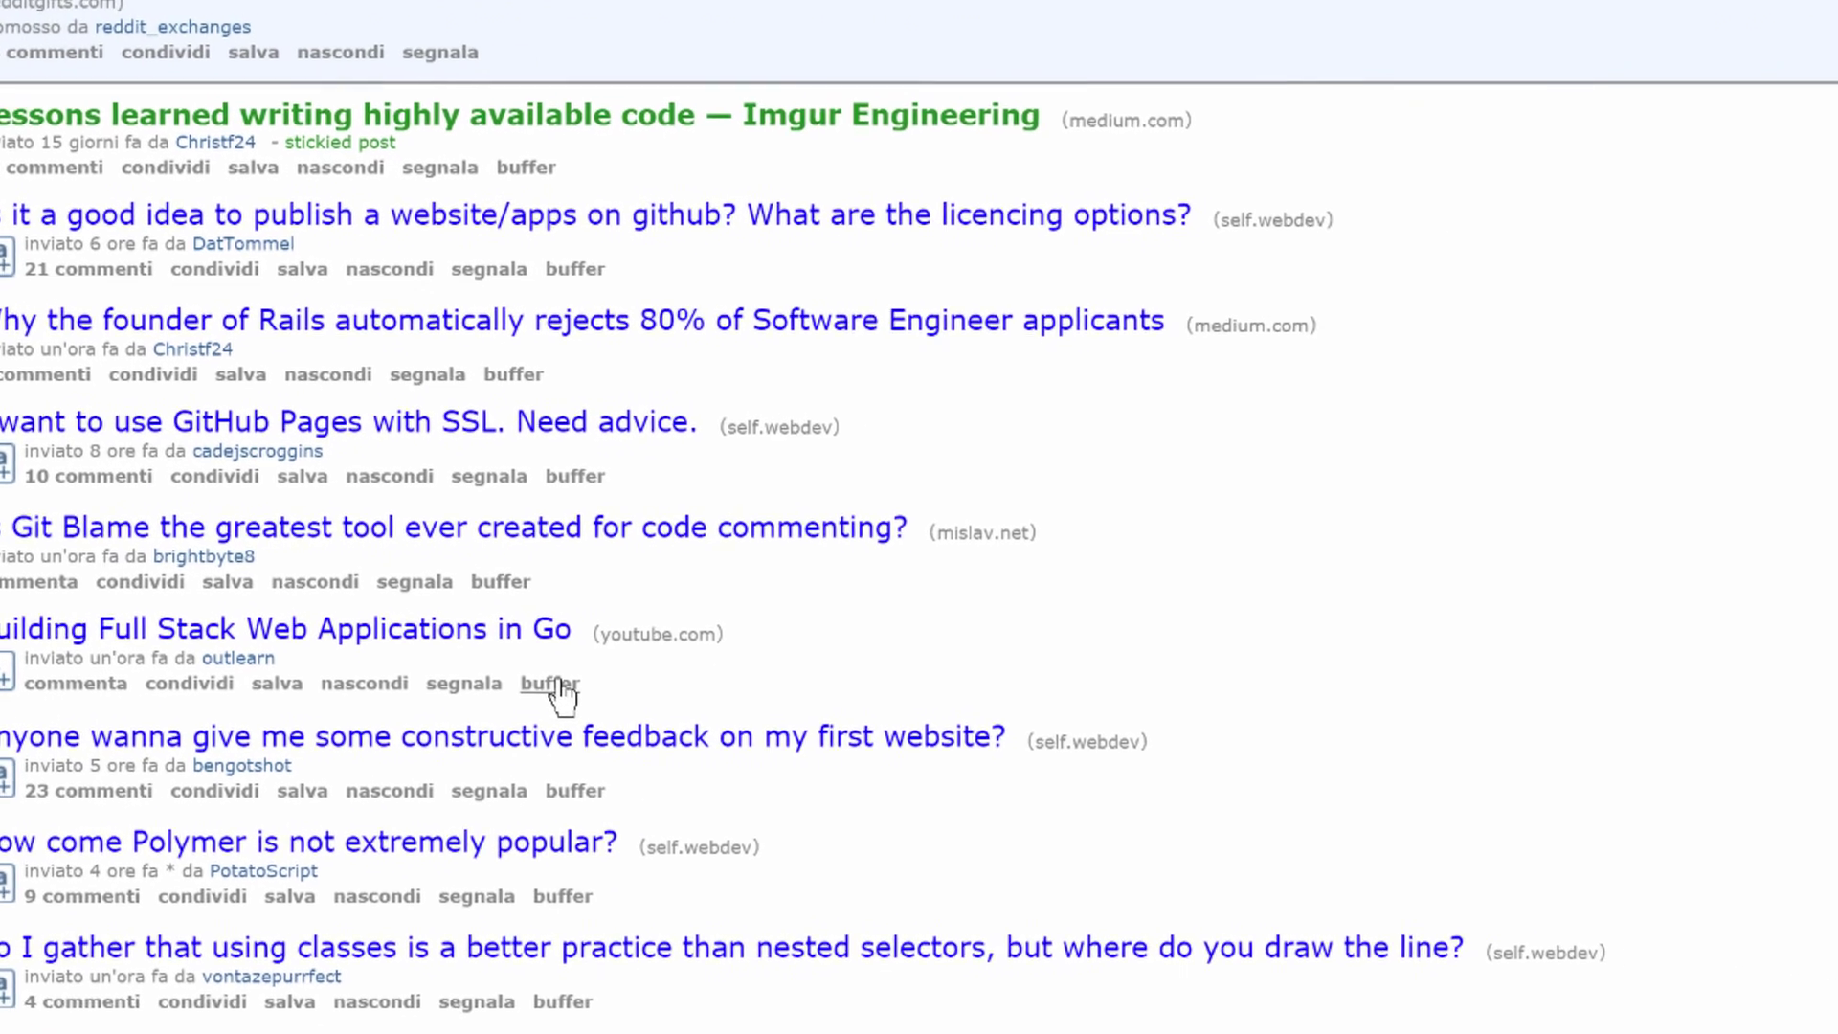
left_click(829, 722)
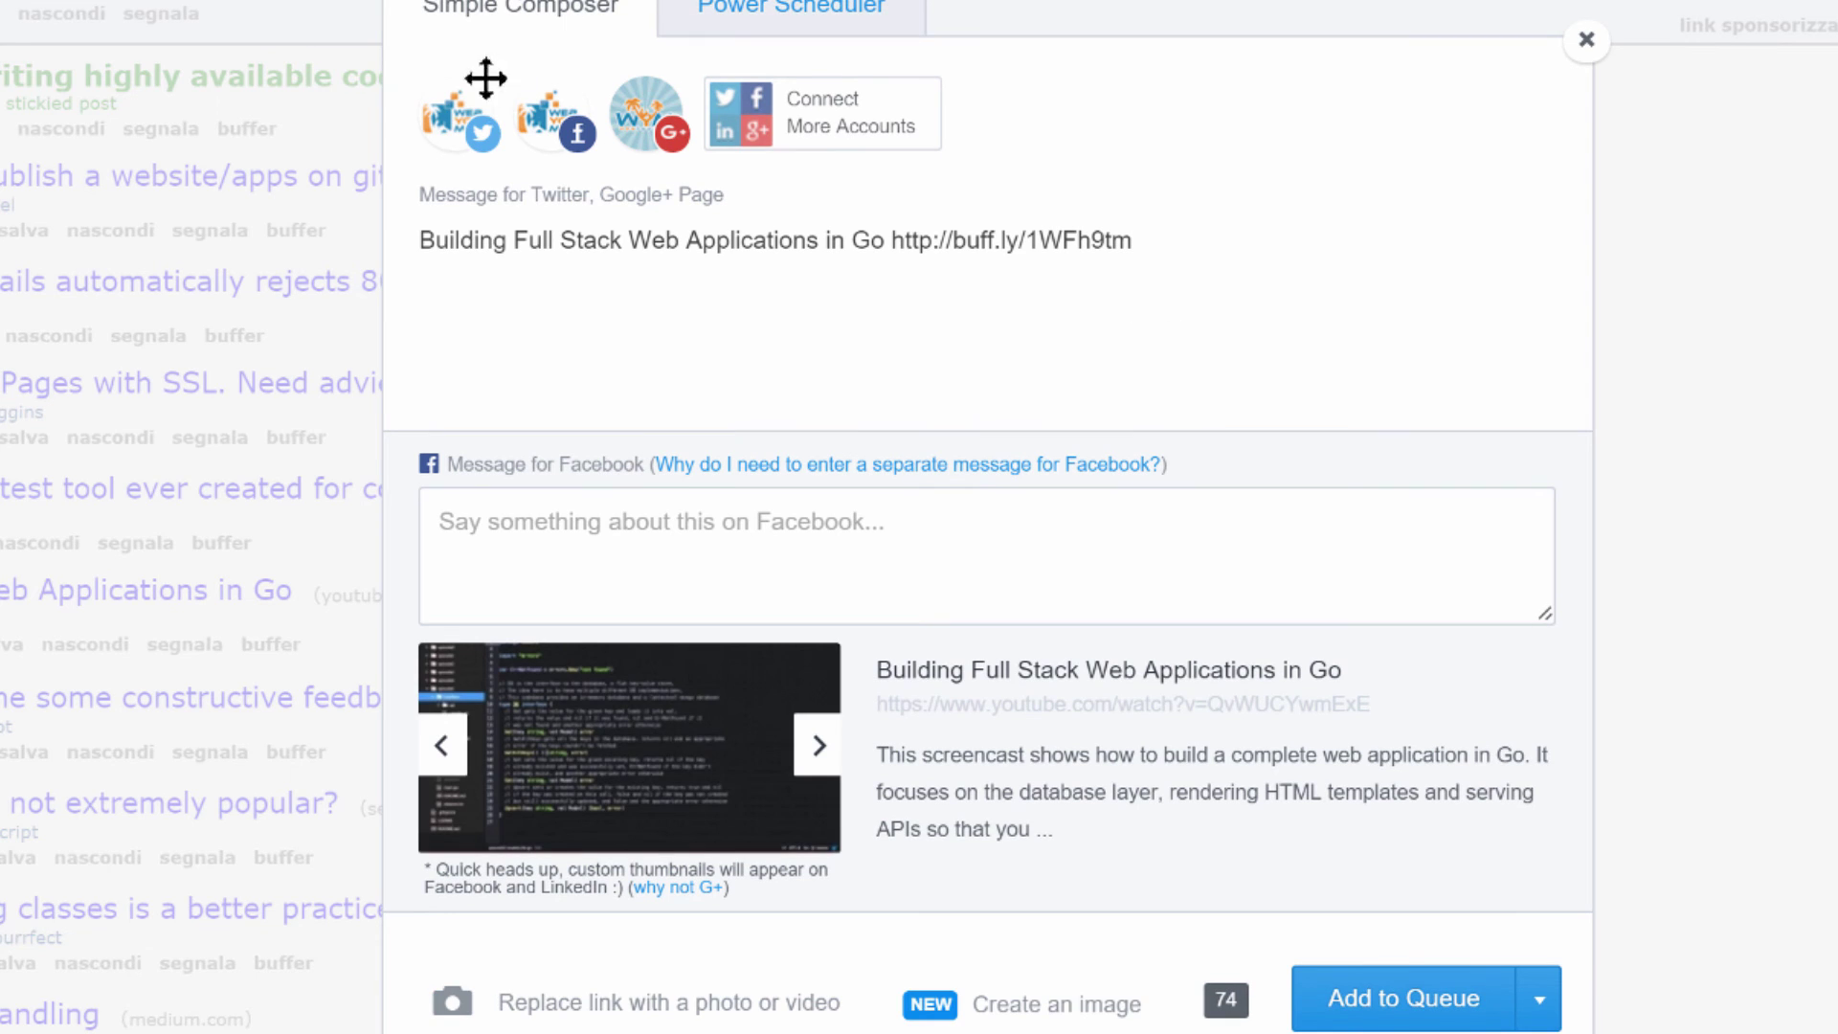
left_click(804, 16)
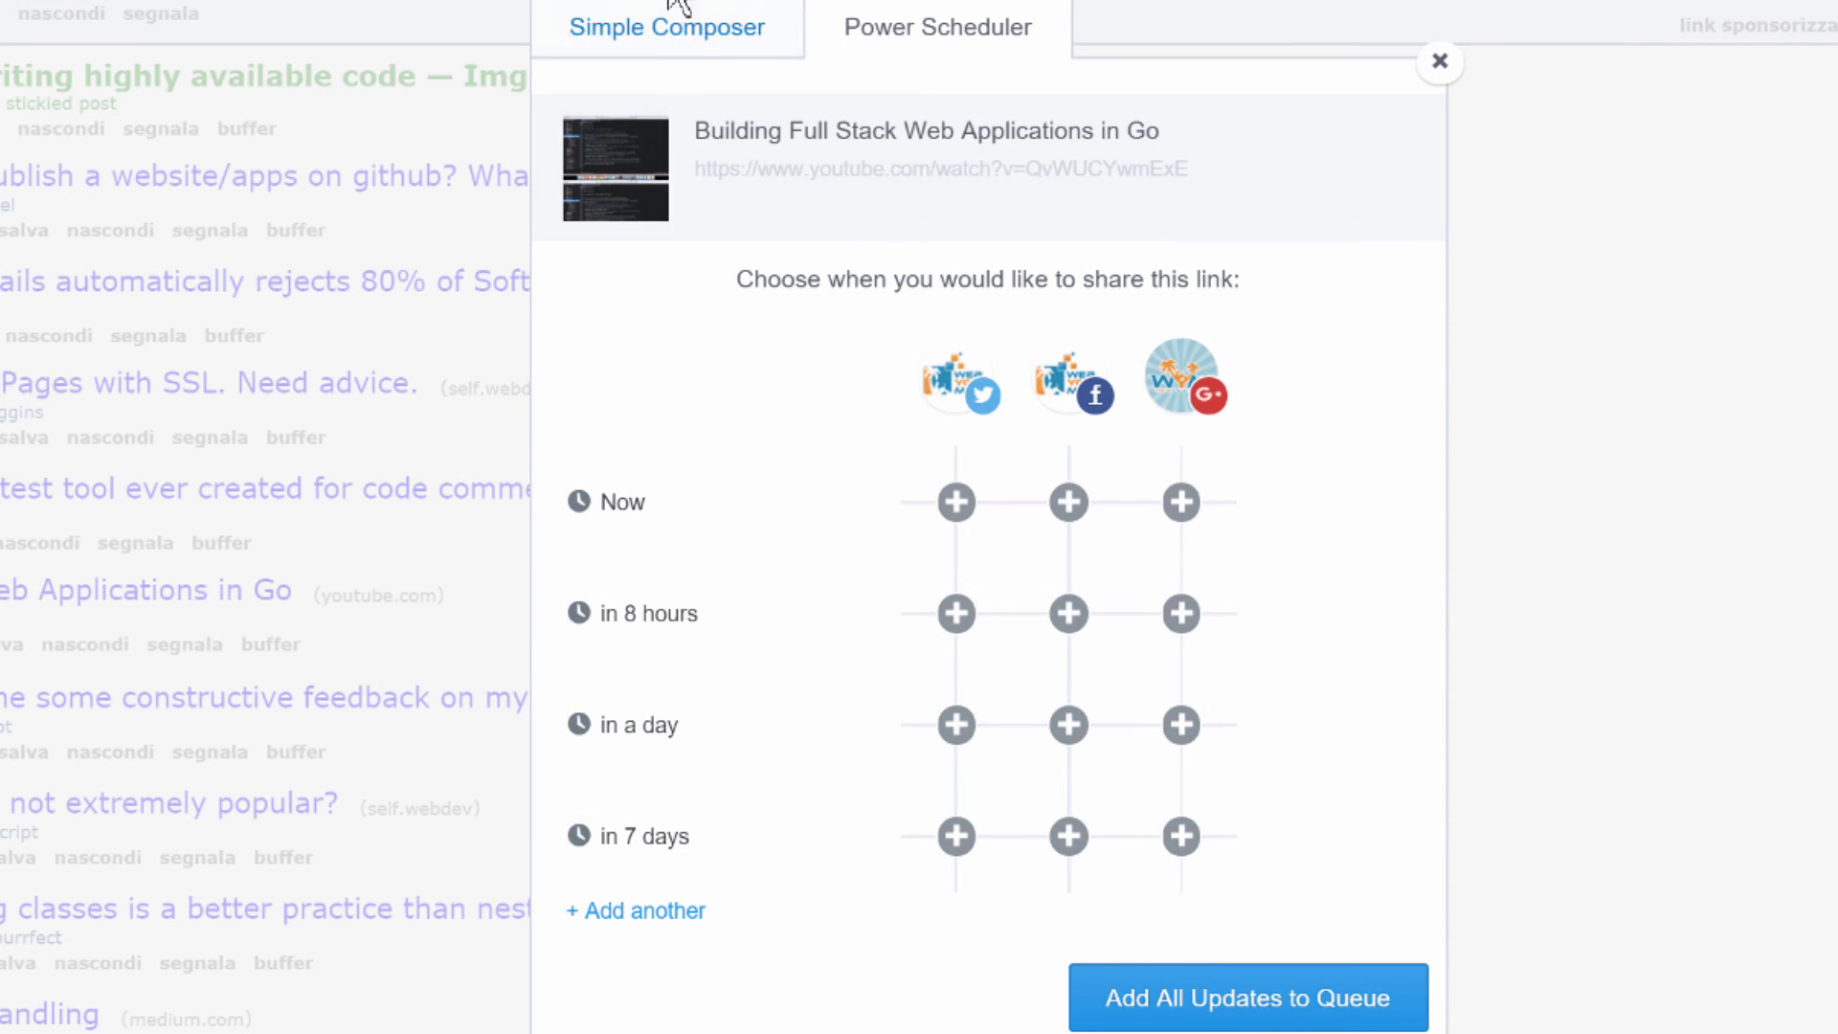
left_click(670, 28)
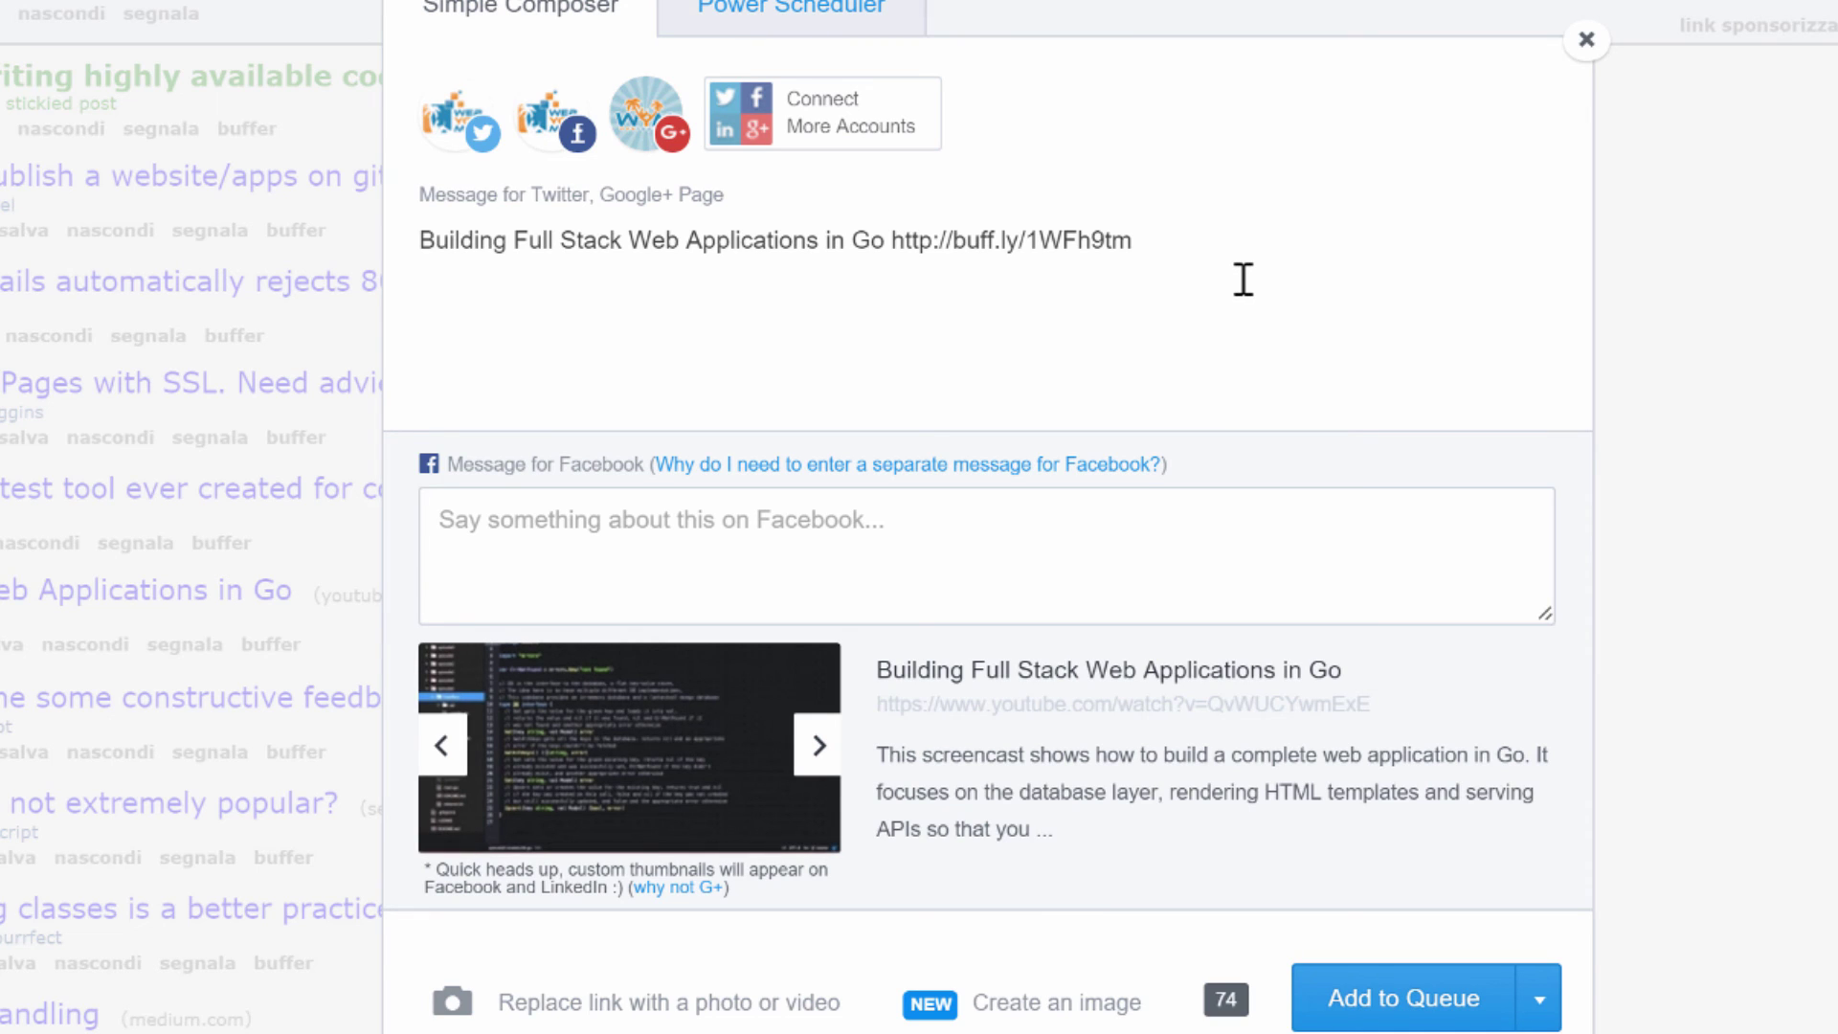
left_click(1585, 46)
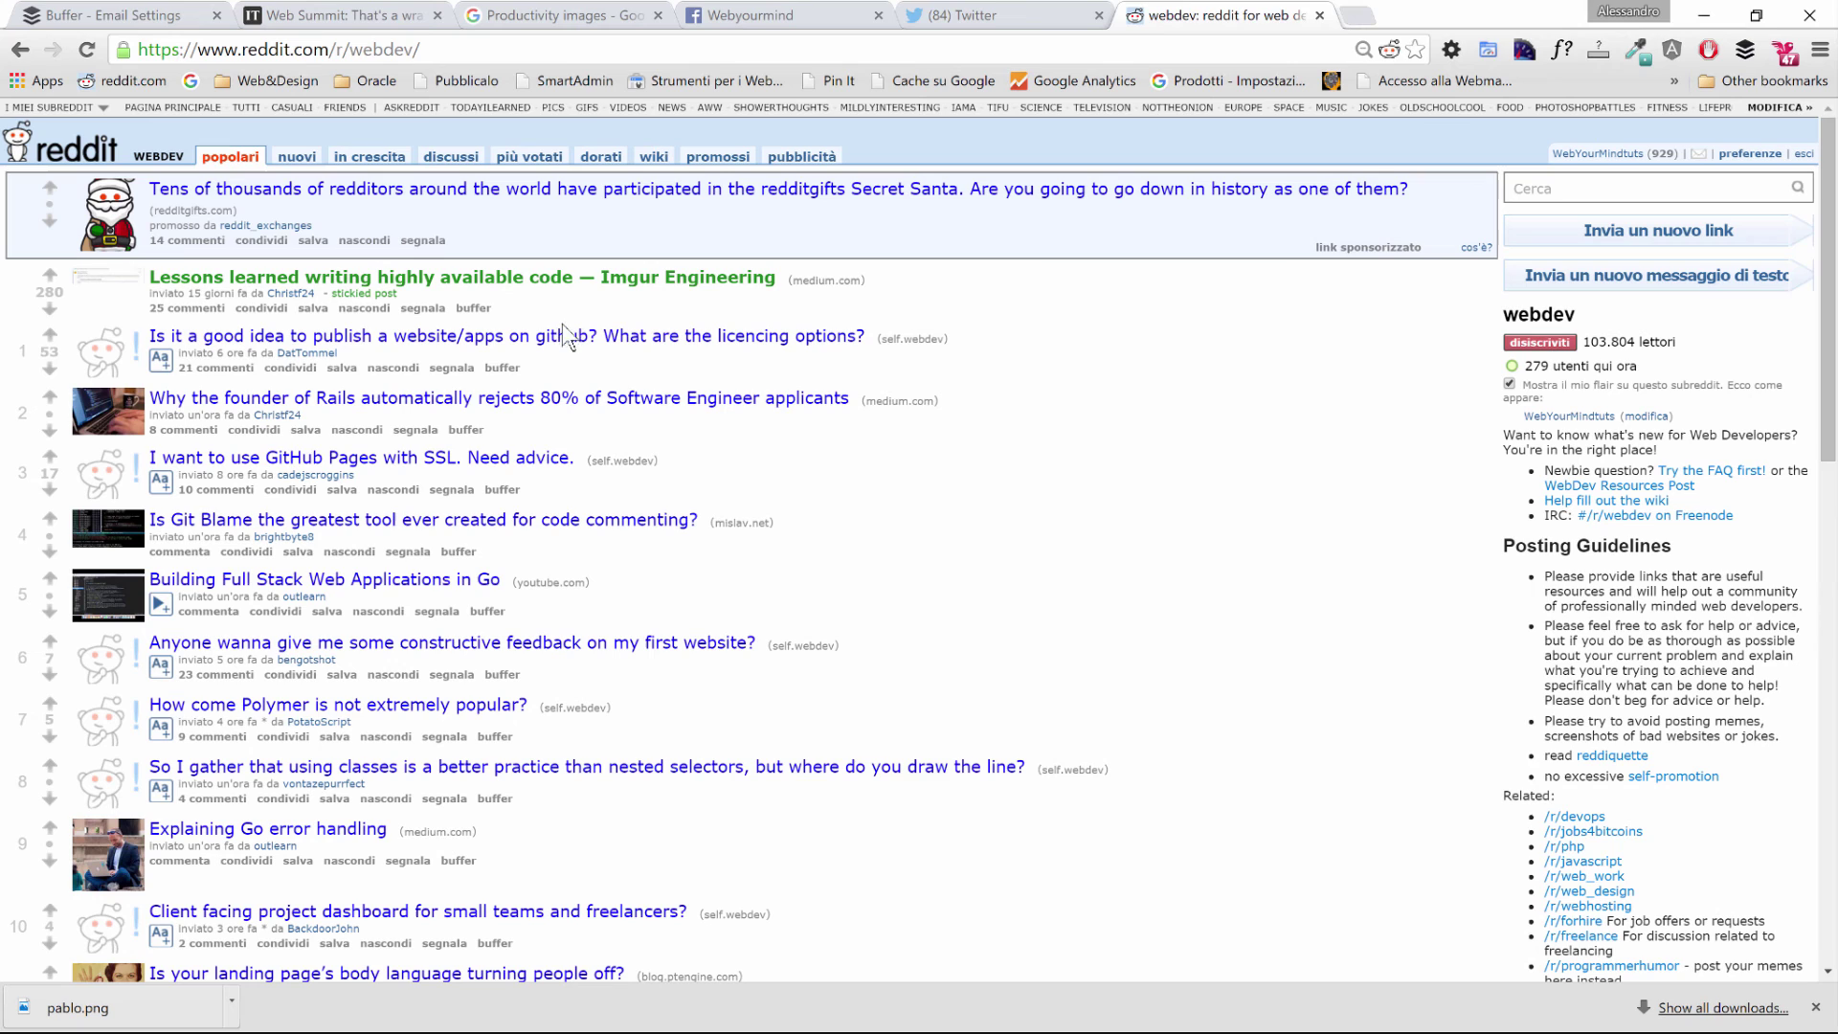
Open Buffer's recent-post analytics and scroll through the listed posts.
left_click(128, 18)
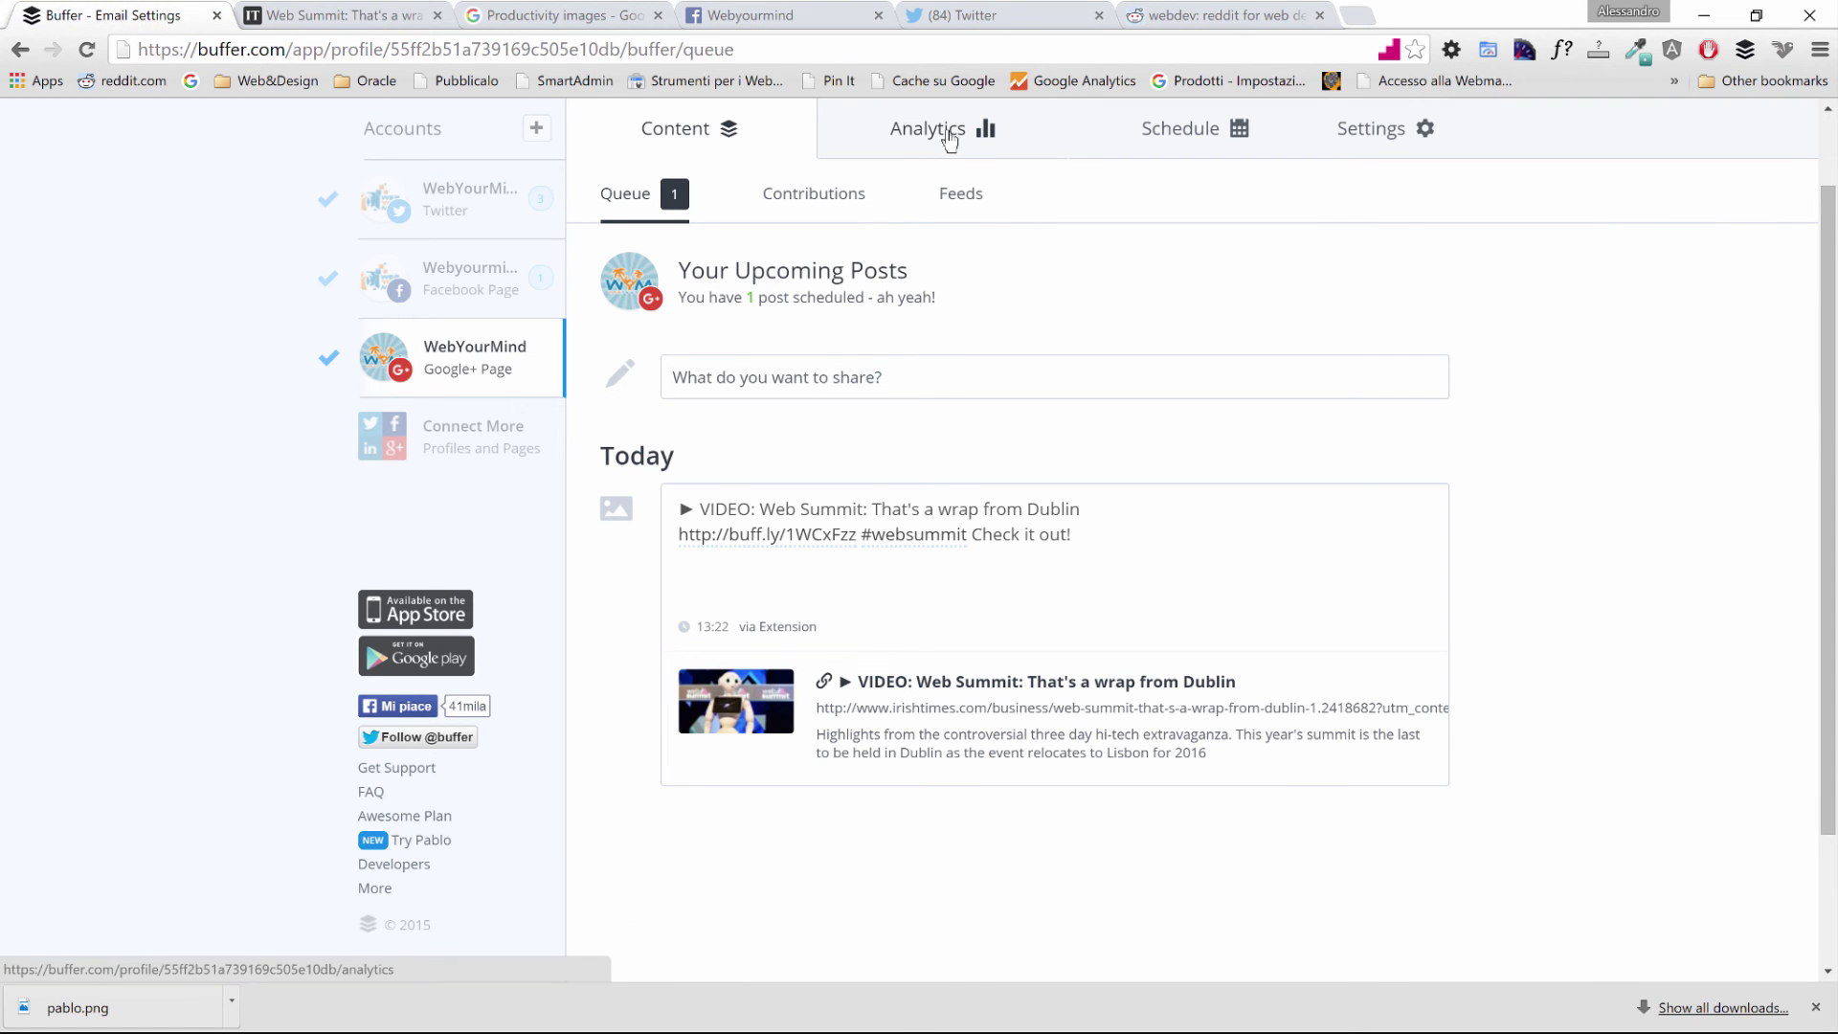
left_click(948, 134)
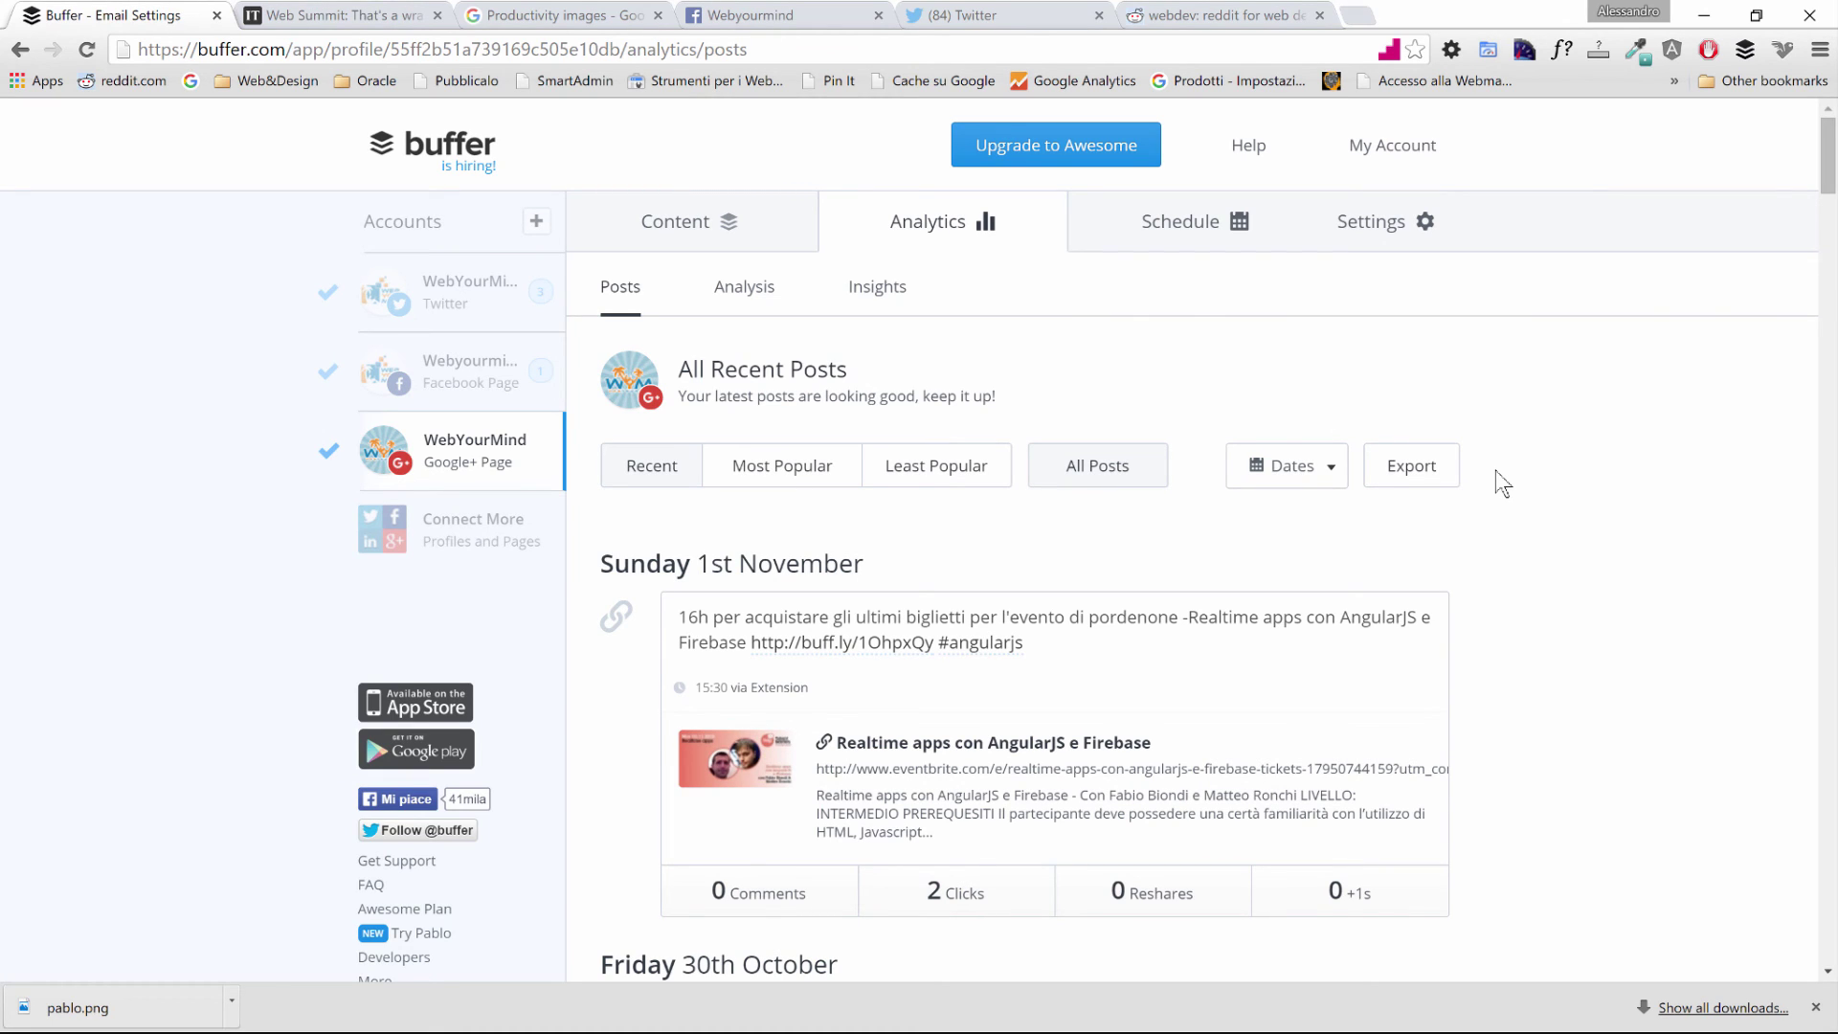
scroll(1495, 504, "down", 7)
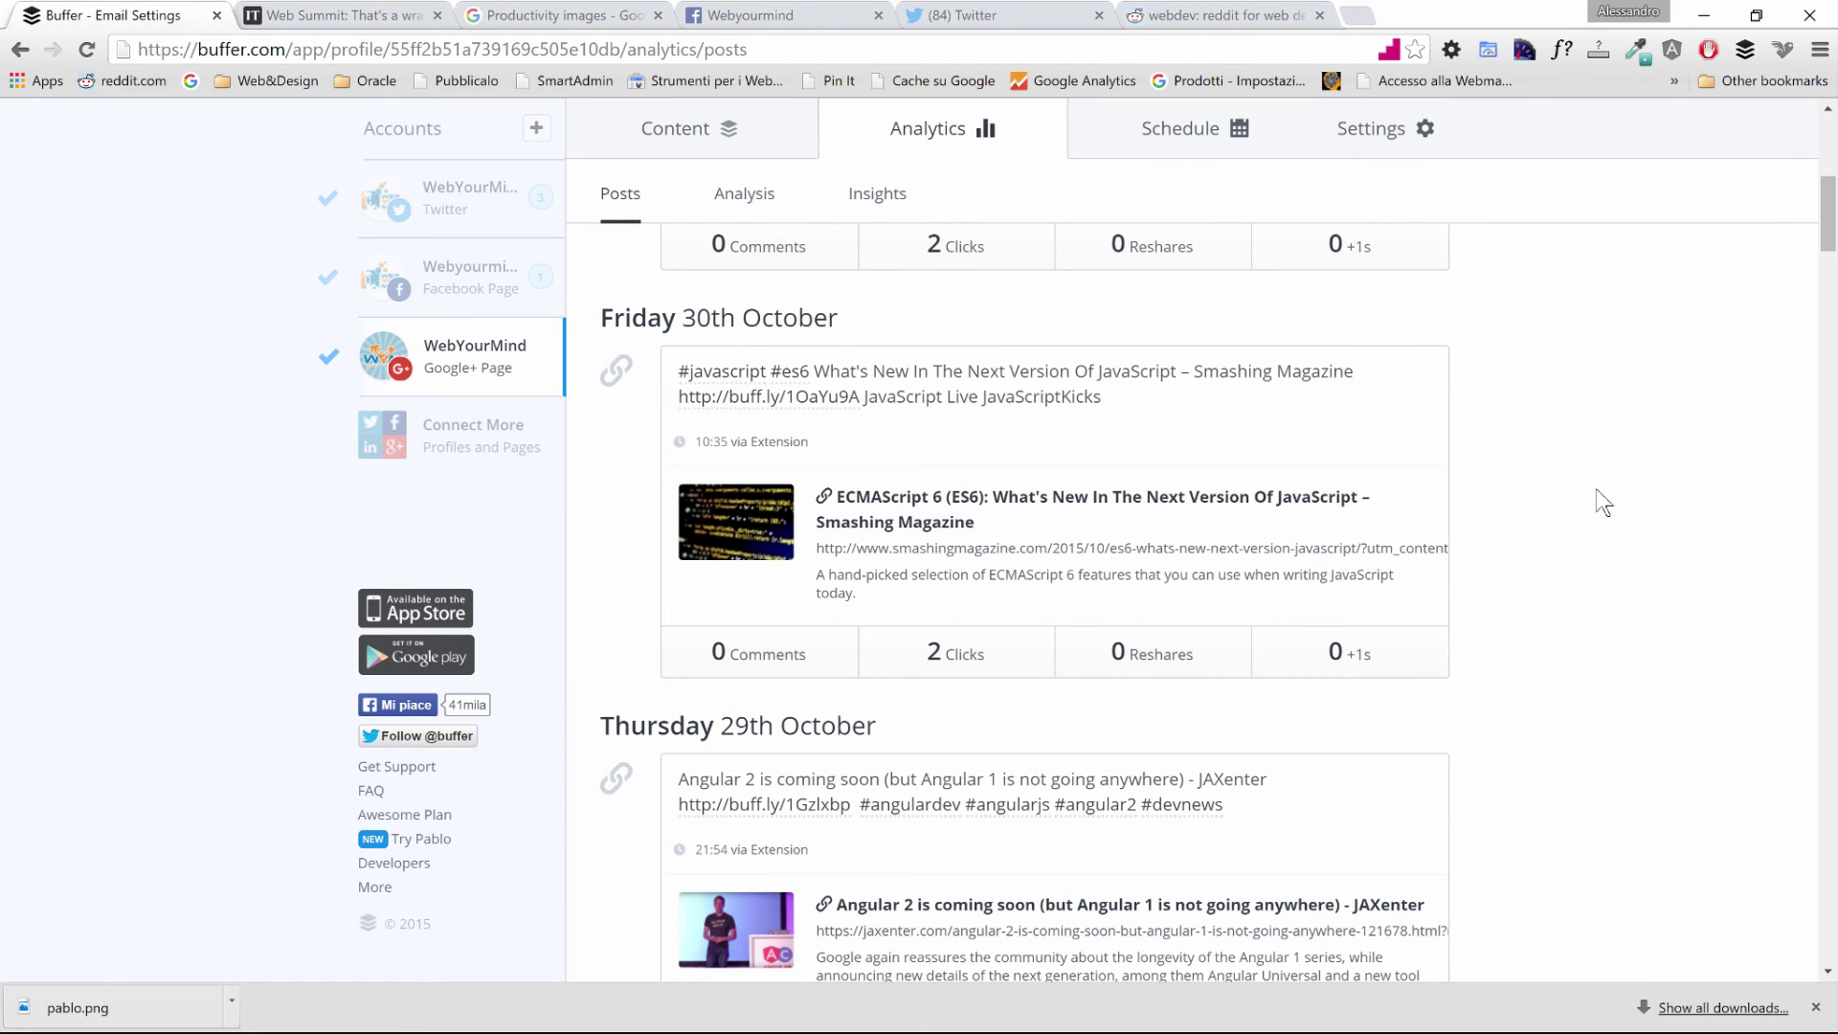
scroll(946, 651, "down", 5)
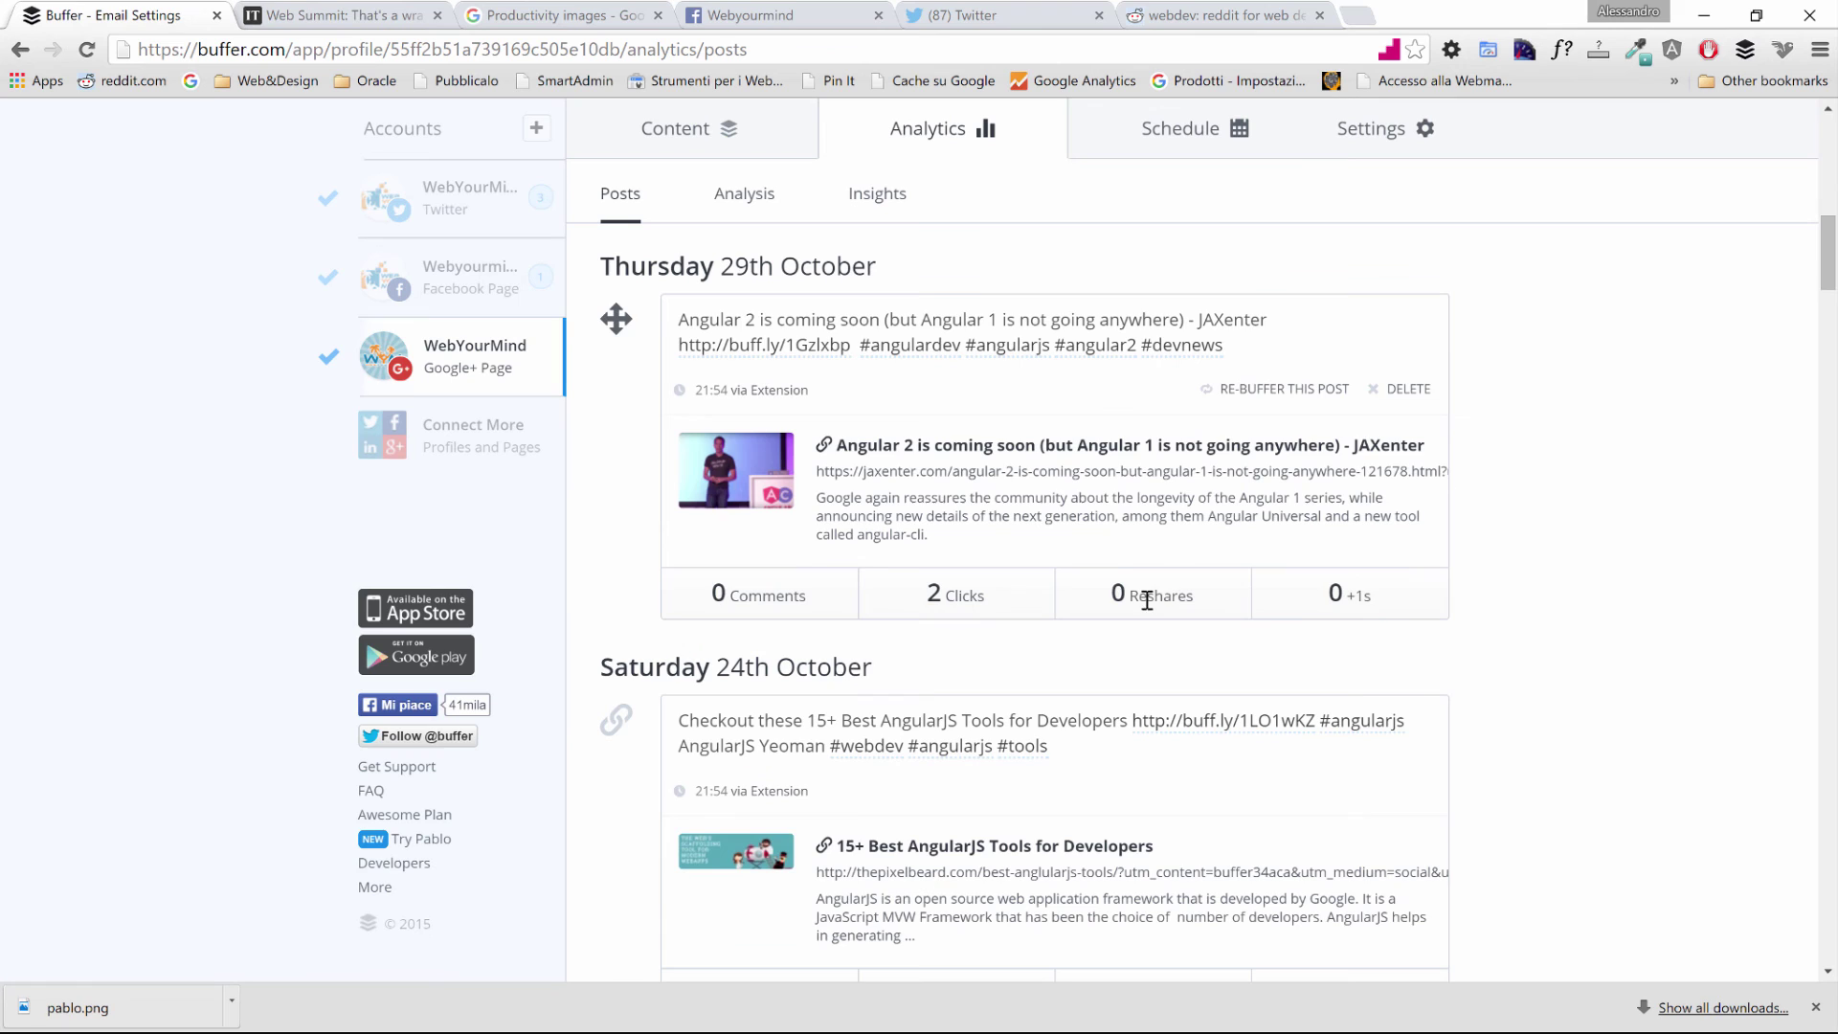
scroll(1503, 601, "down", 2)
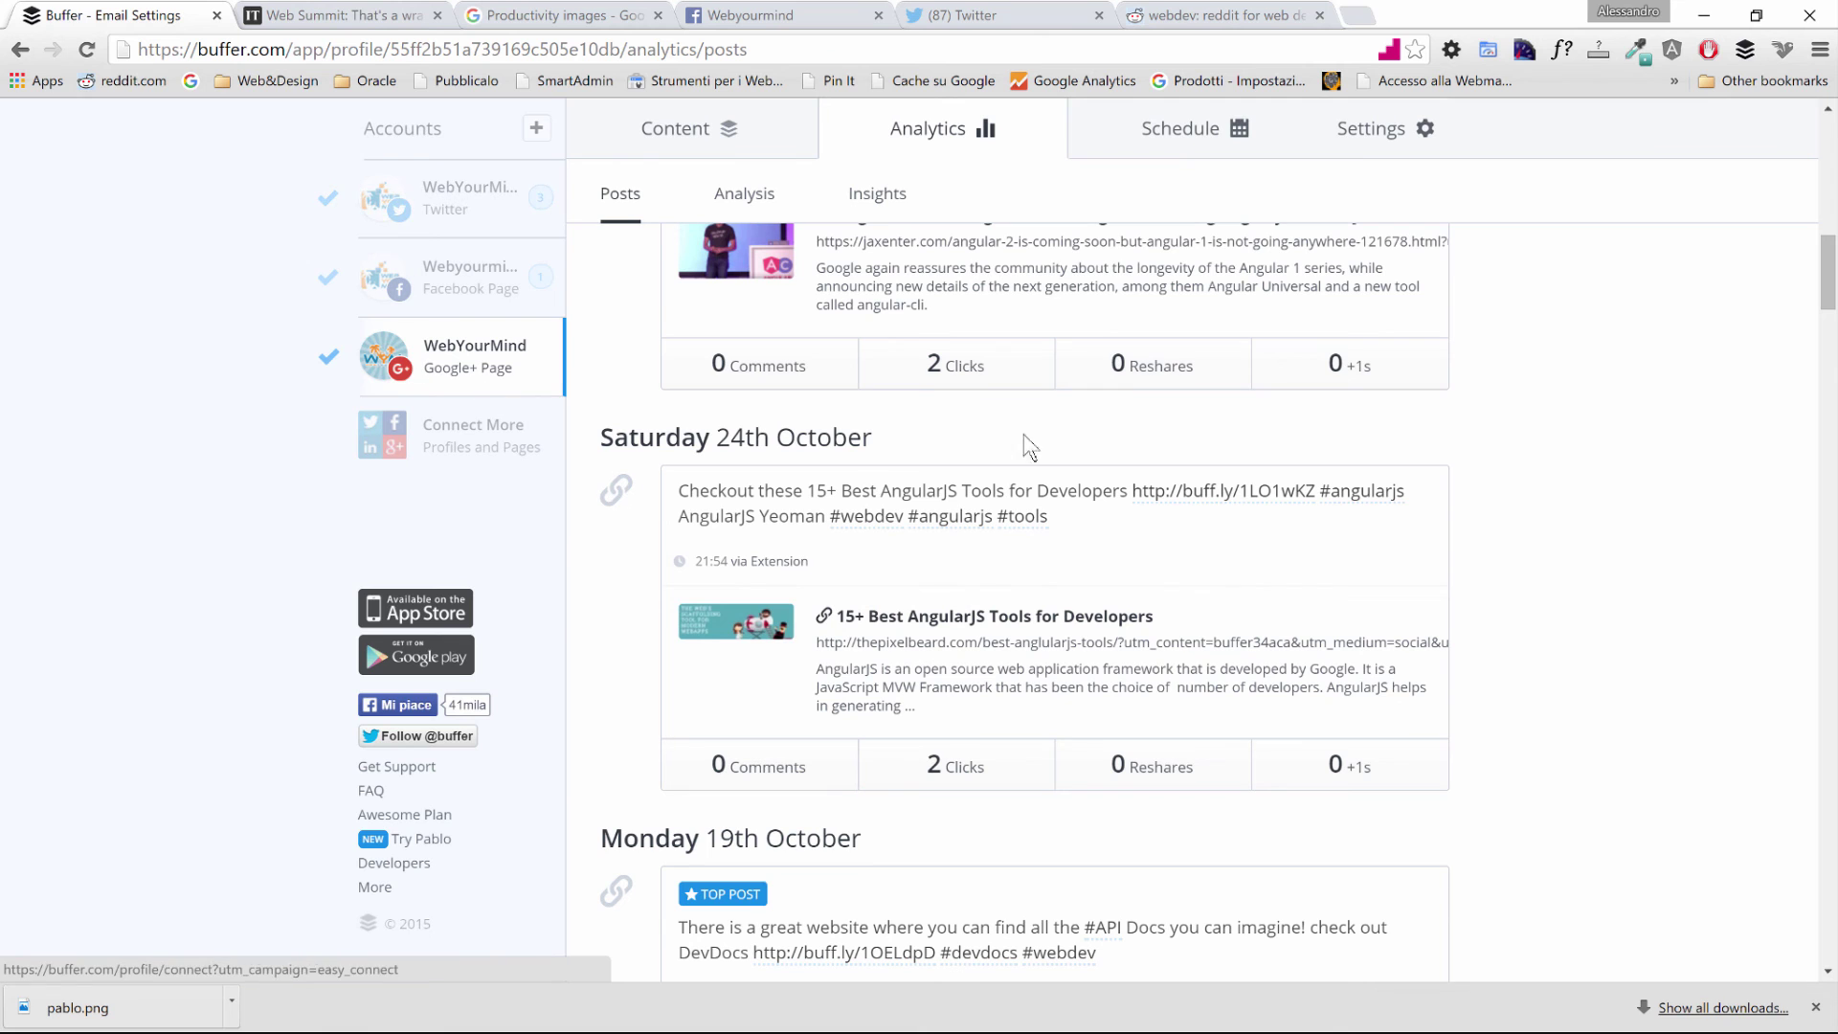
Show Twitter, then Facebook Page analytics, and sort recent posts by most popular.
left_click(464, 188)
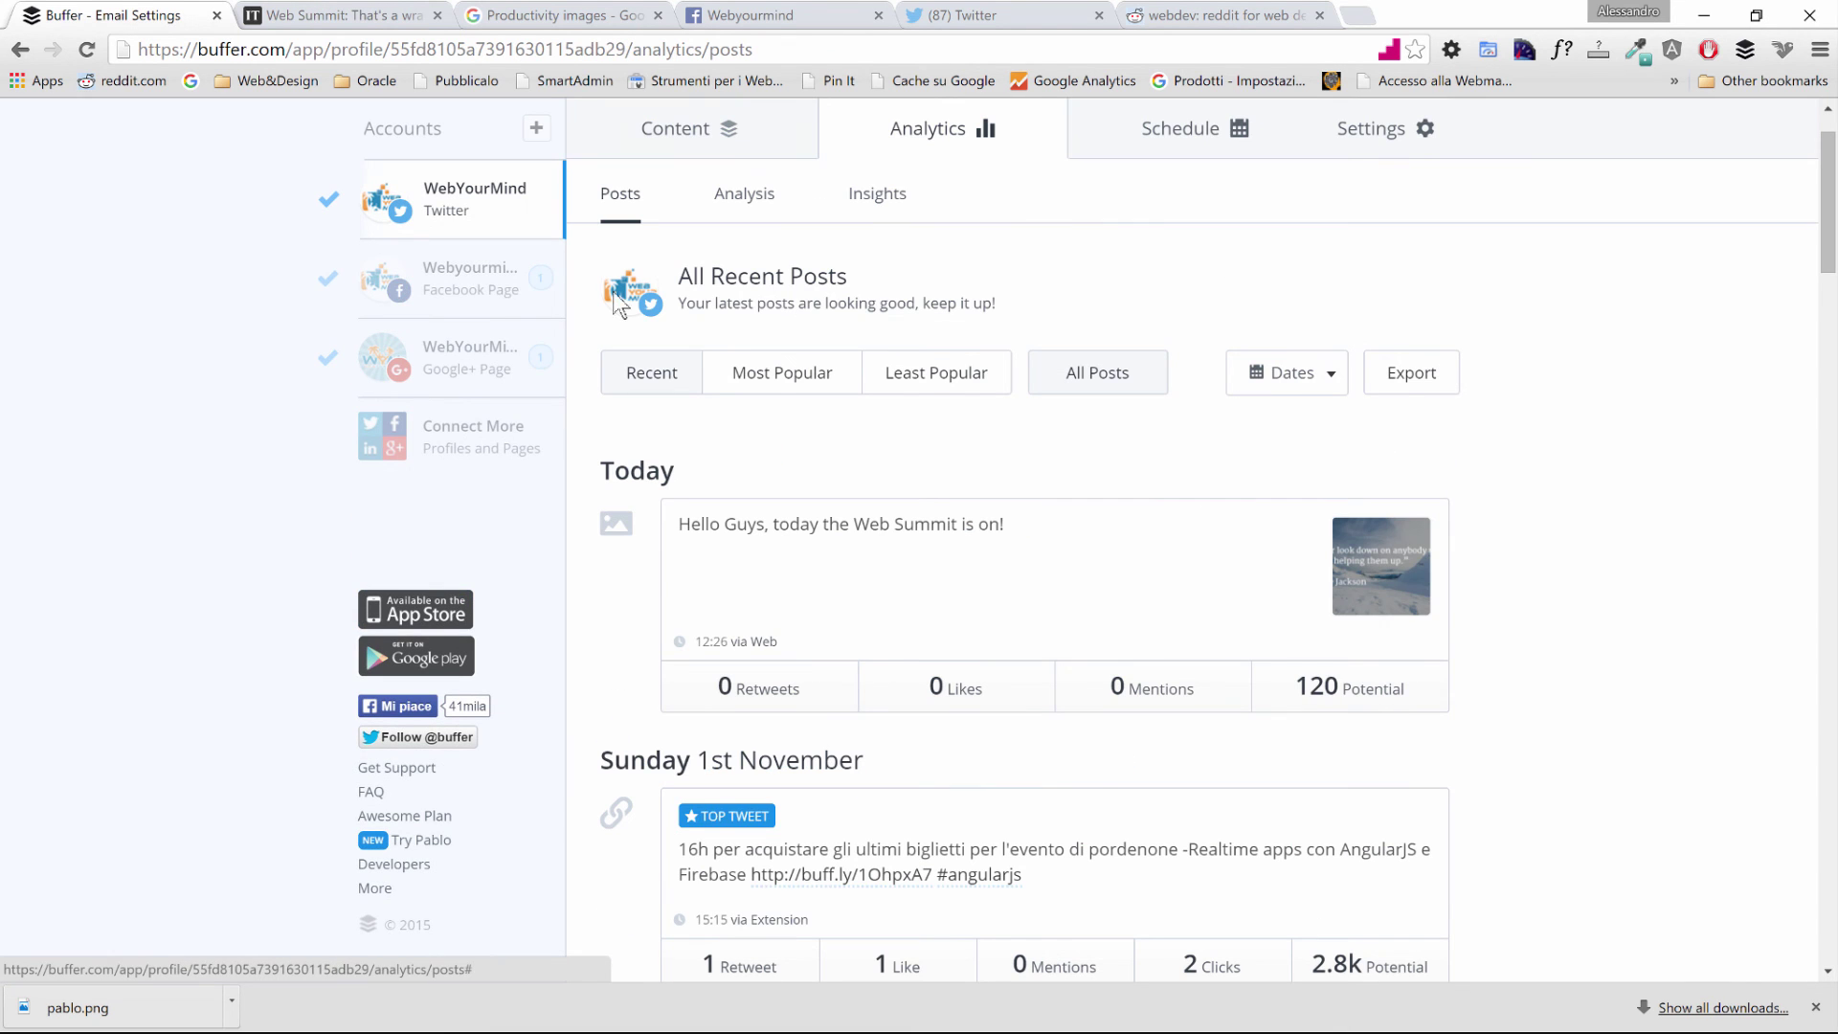
left_click(447, 297)
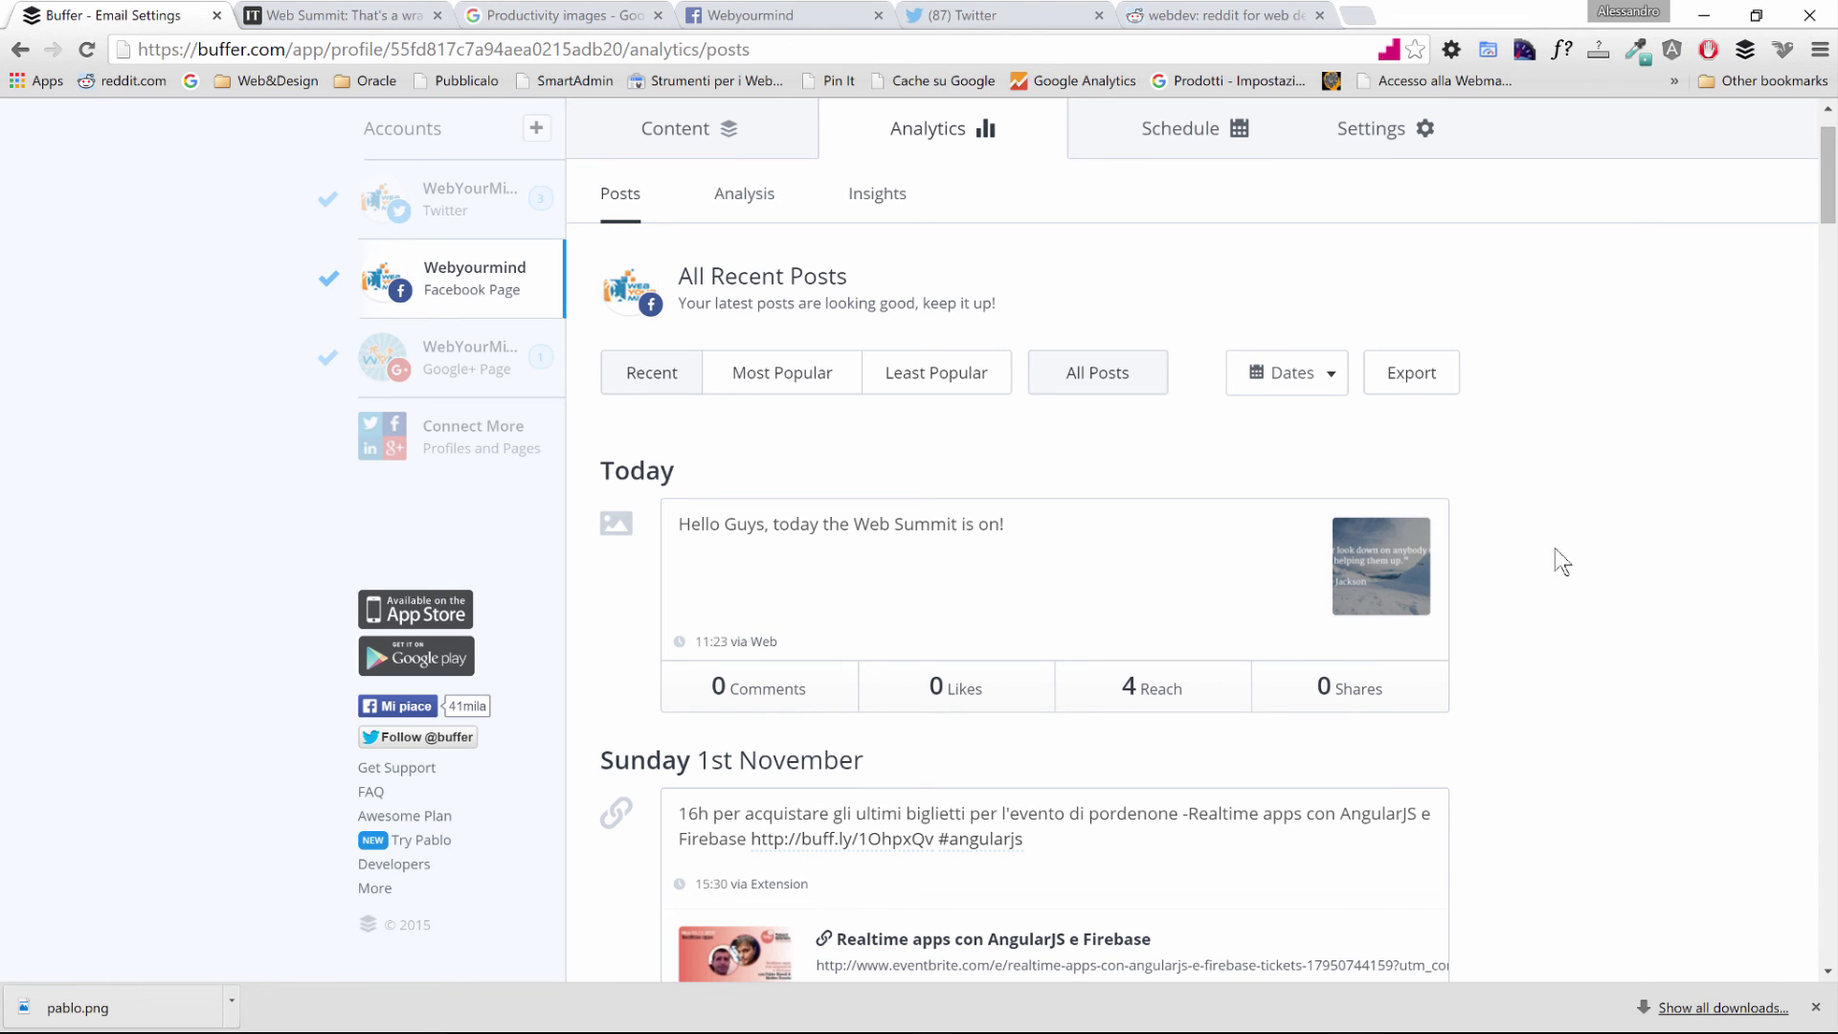
left_click(816, 373)
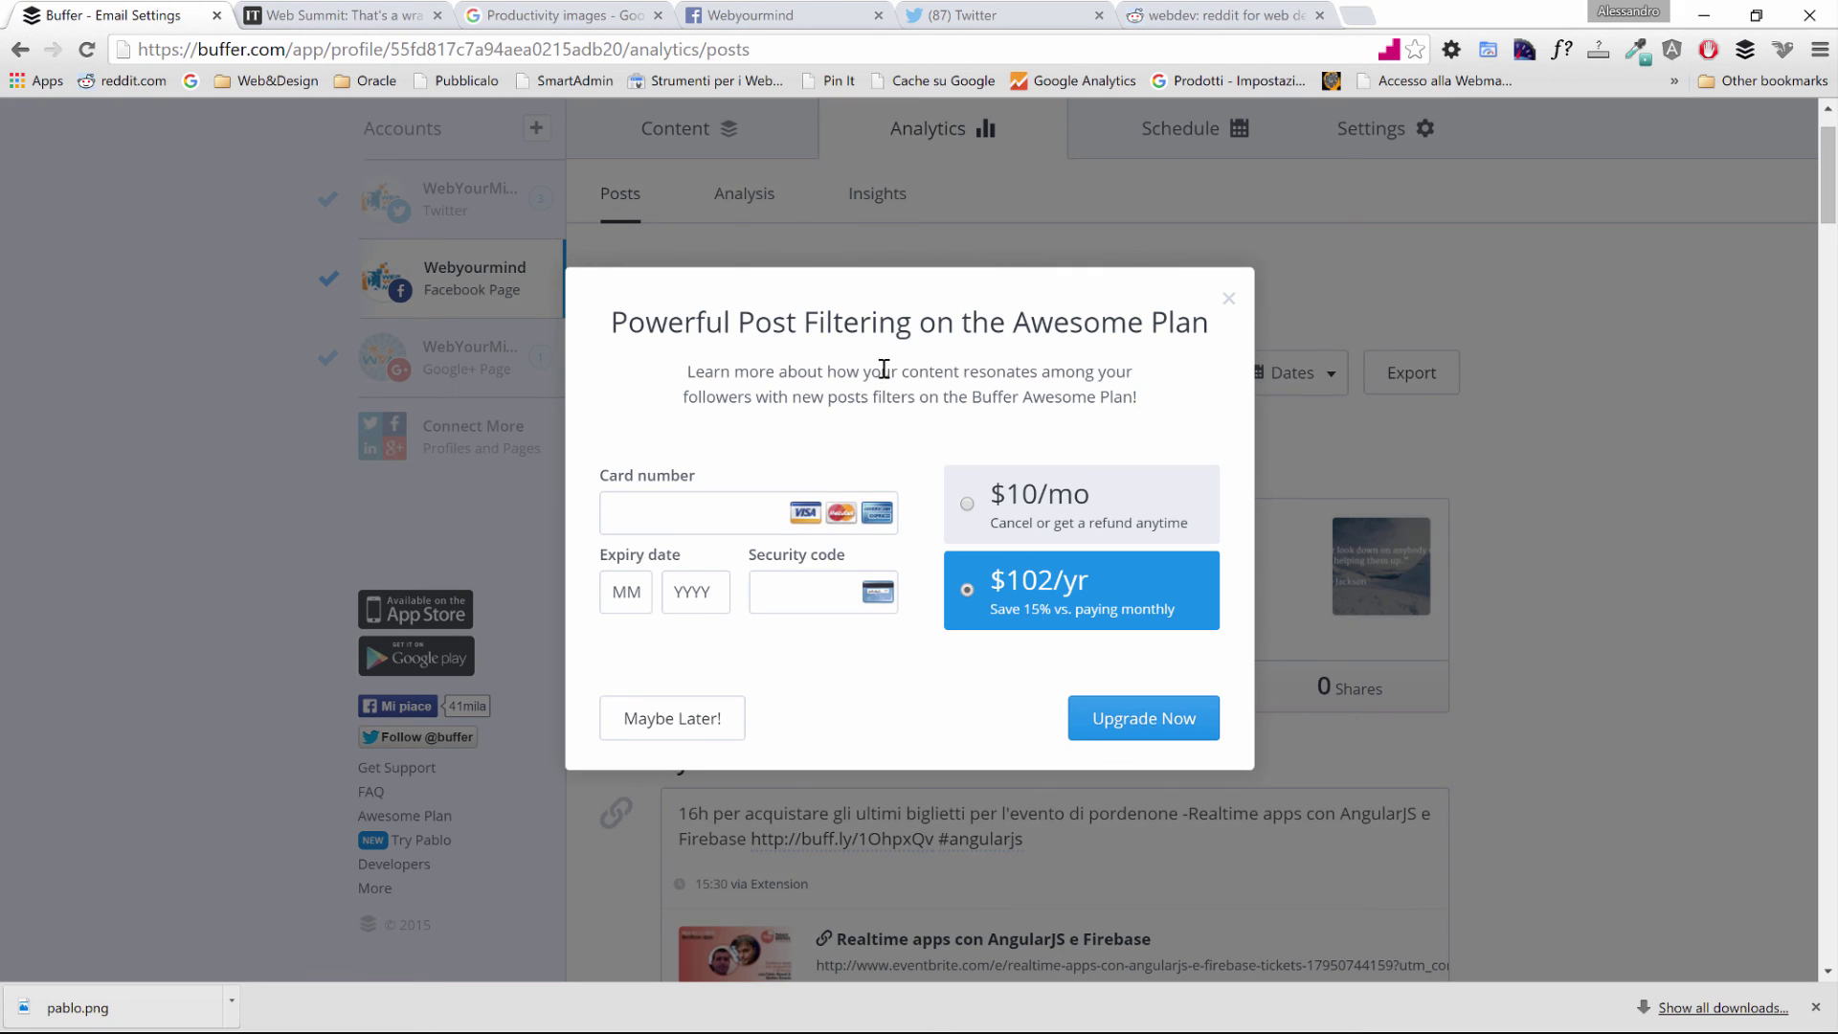
Dismiss the Awesome Plan upgrade offer and open the Facebook Page's Analysis and Insights sub-tabs.
left_click(1228, 299)
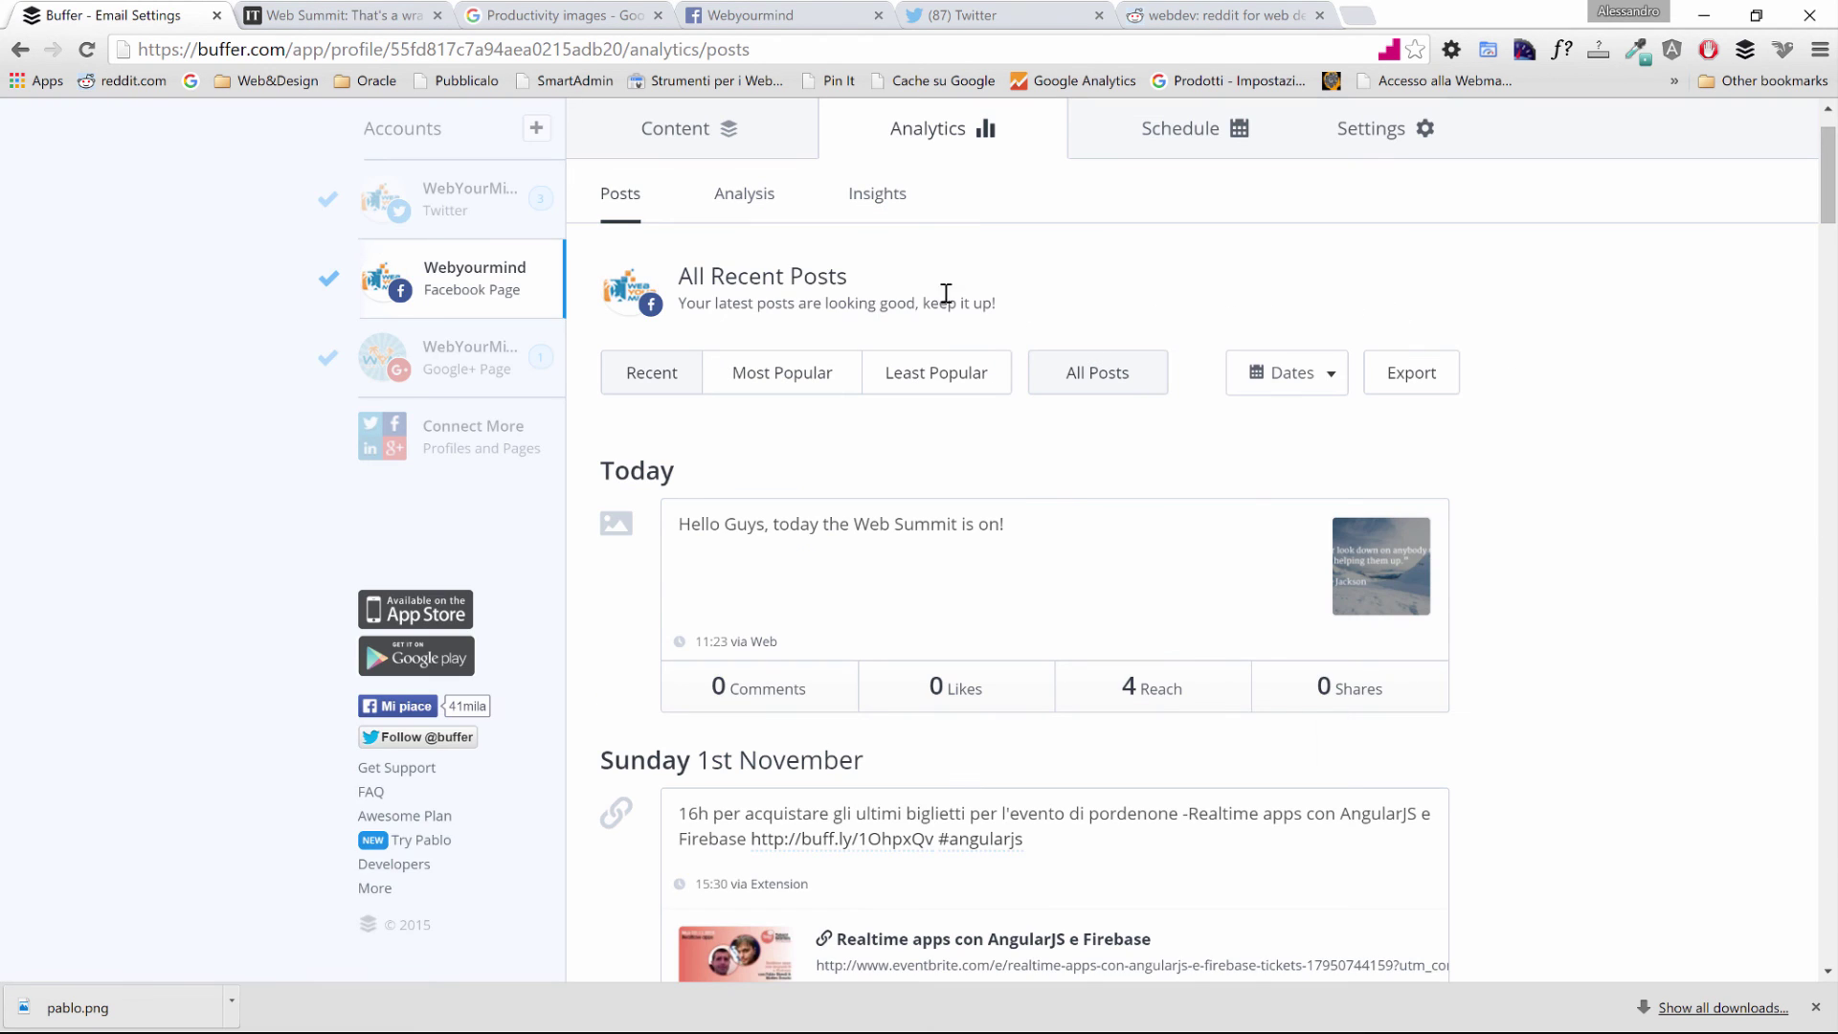
left_click(754, 203)
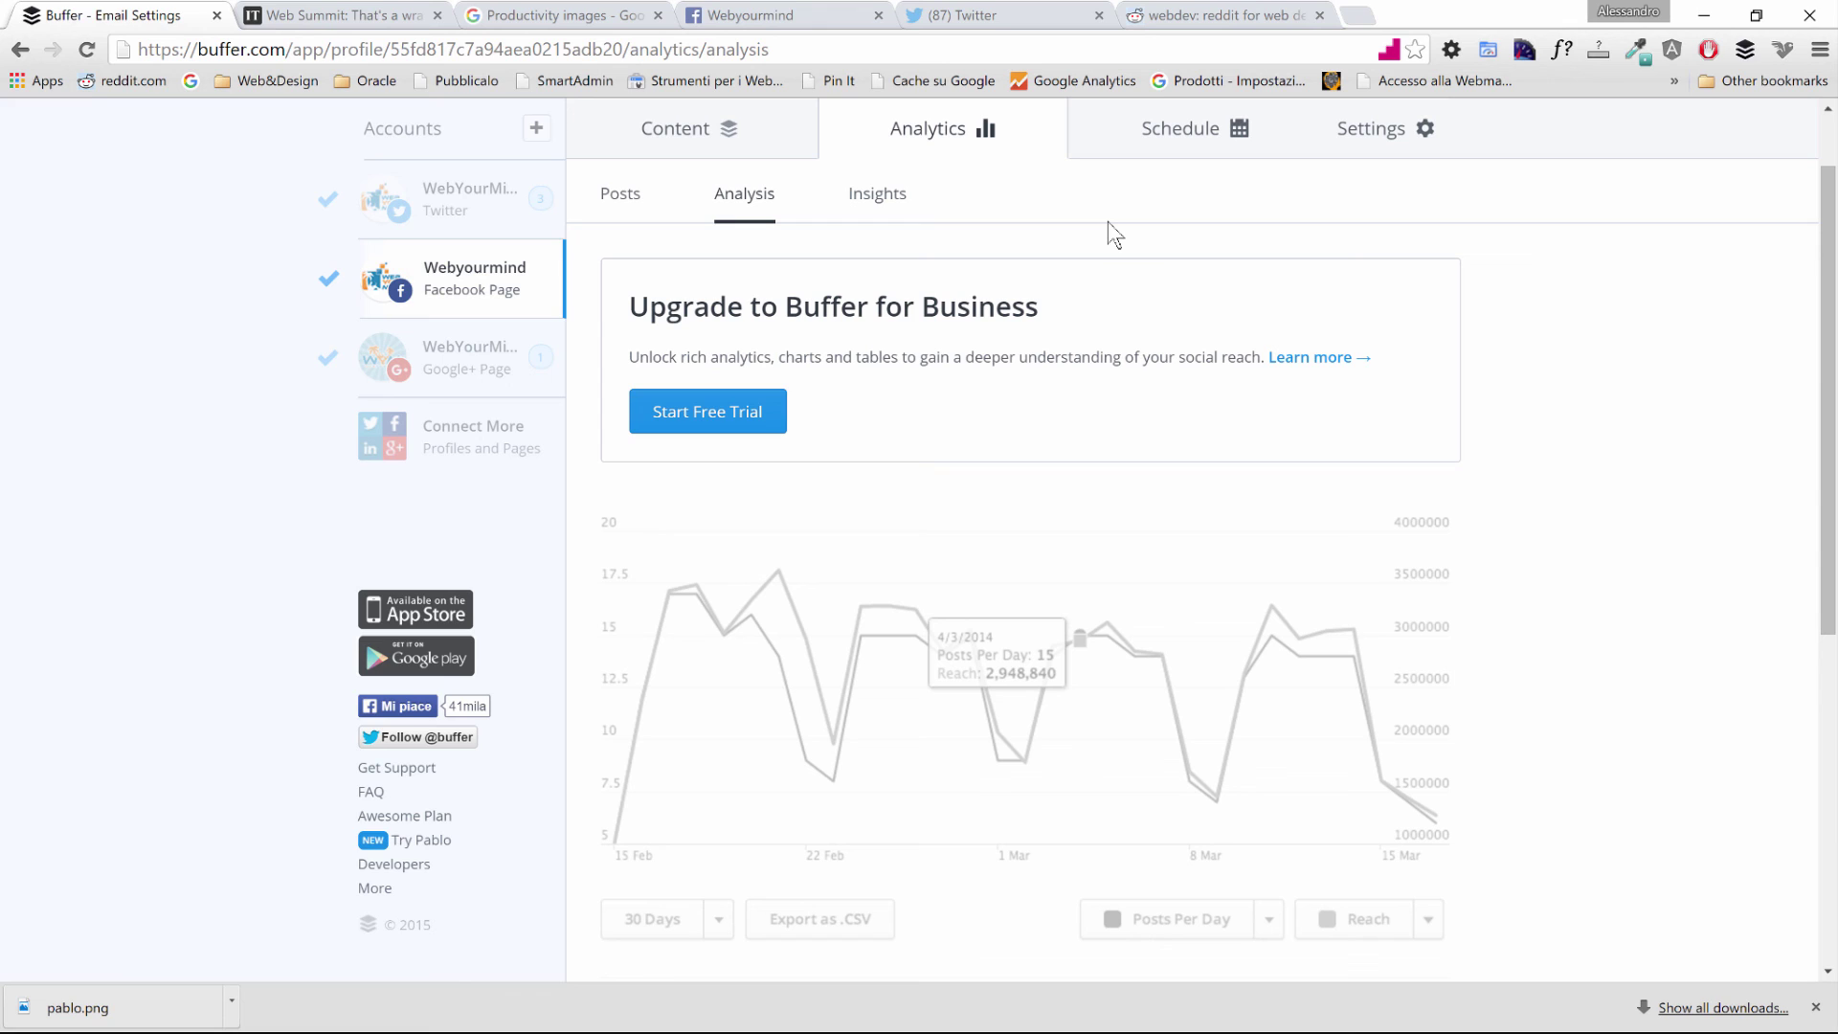
left_click(875, 203)
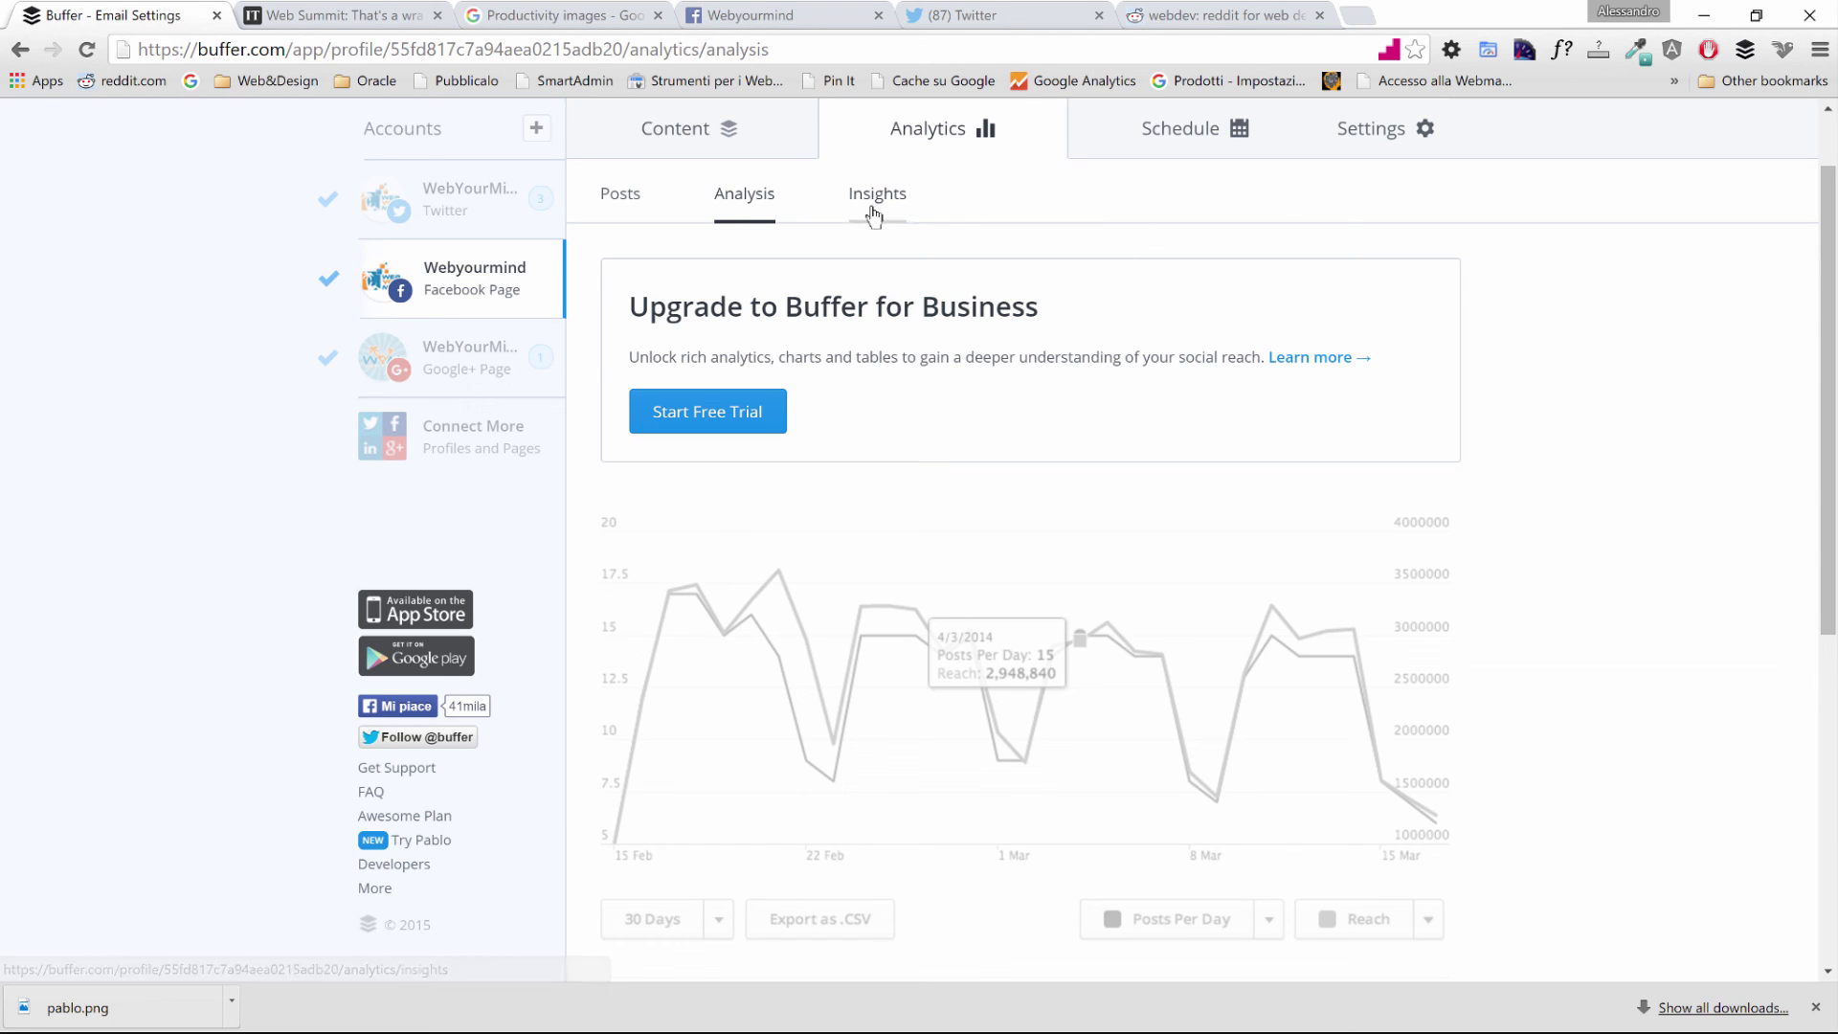